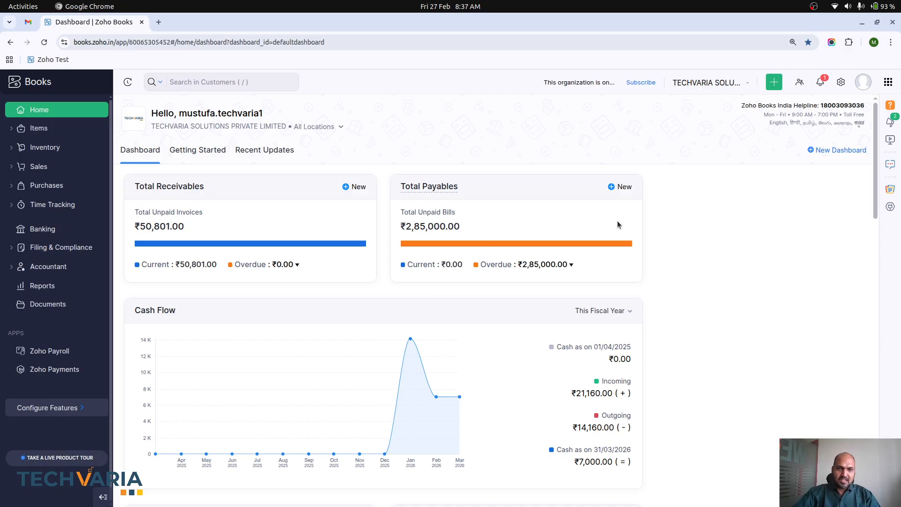
Step: Check in the General preferences that the Fixed Asset module is enabled, then close the settings and reload the dashboard
{"action": "left_click", "coordinate": [841, 85]}
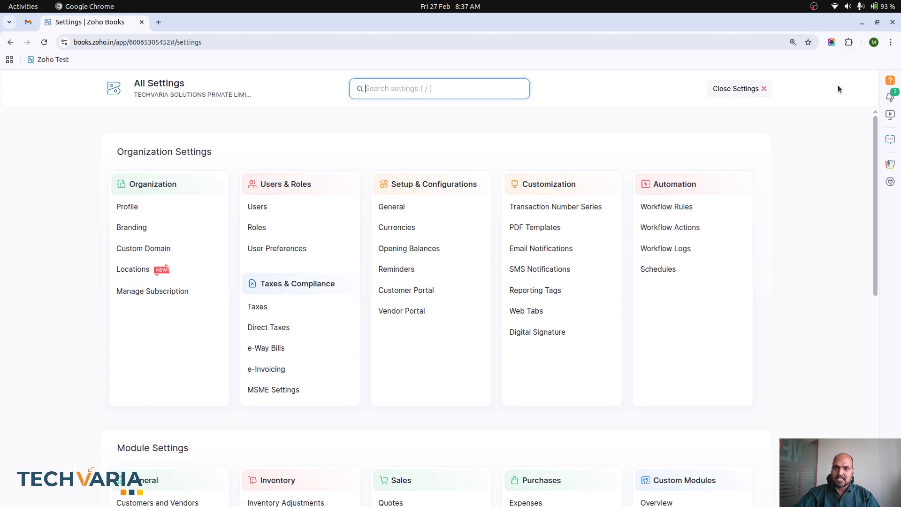
{"action": "scroll", "coordinate": [489, 303], "scroll_direction": "down", "scroll_amount": 2}
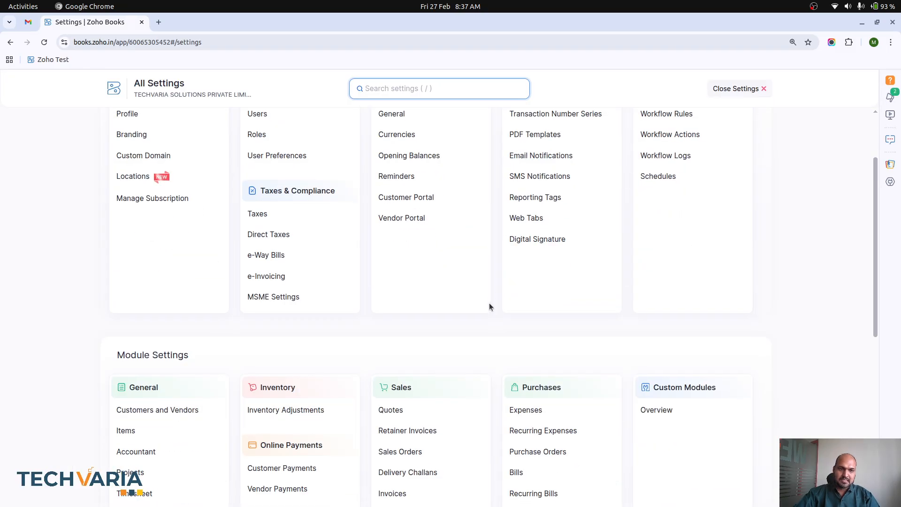
{"action": "left_click", "coordinate": [391, 114]}
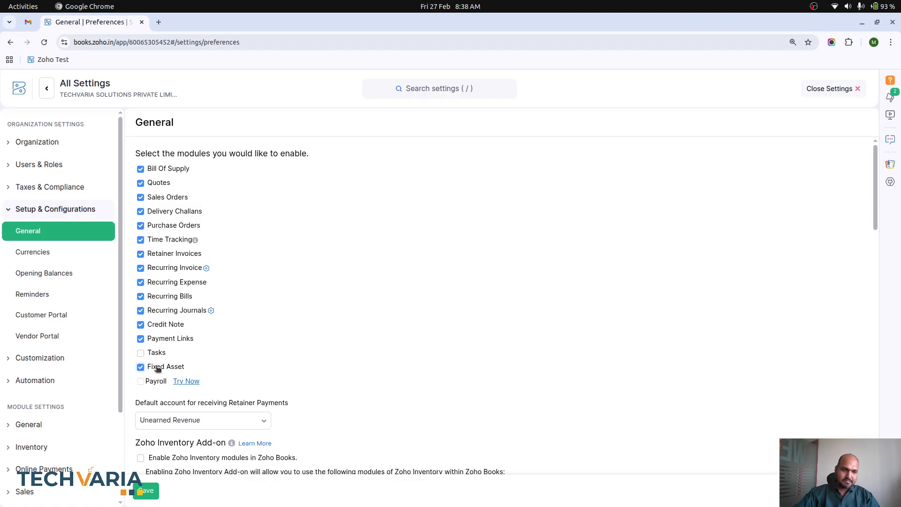
{"action": "left_click", "coordinate": [817, 89]}
{"action": "left_click", "coordinate": [44, 42]}
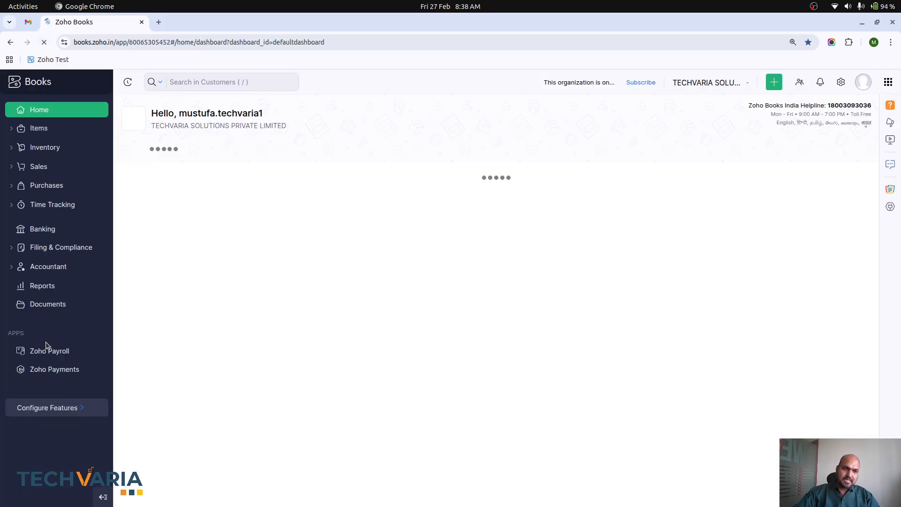
Step: Open the accountant's Fixed Assets list and view the configured fixed asset types
{"action": "left_click", "coordinate": [33, 267]}
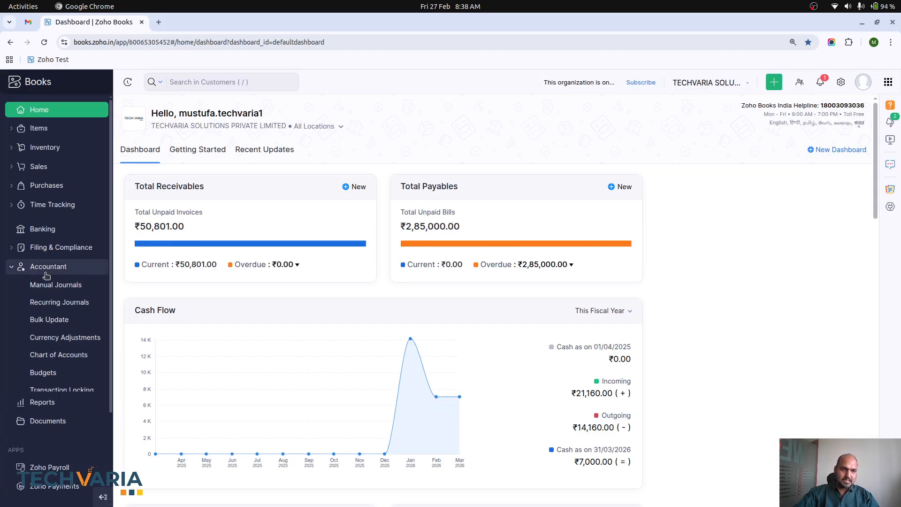
{"action": "left_click", "coordinate": [61, 408]}
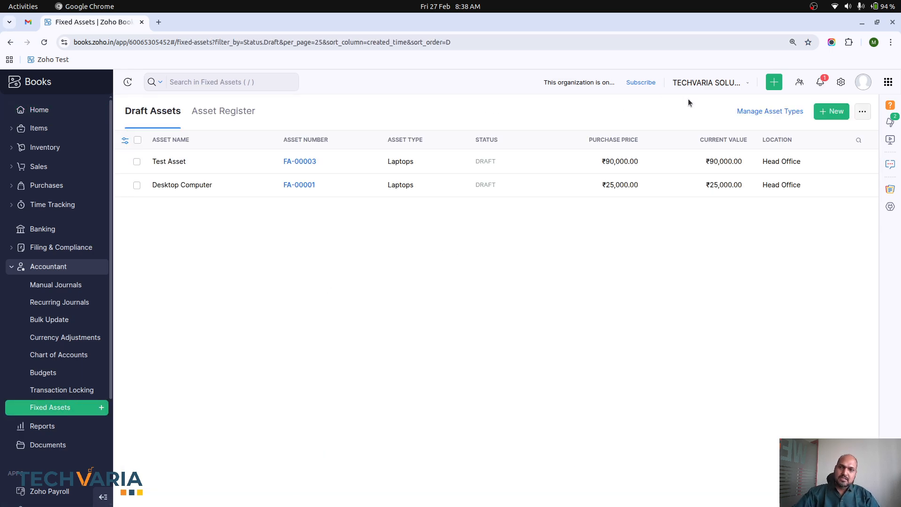
{"action": "left_click", "coordinate": [767, 113]}
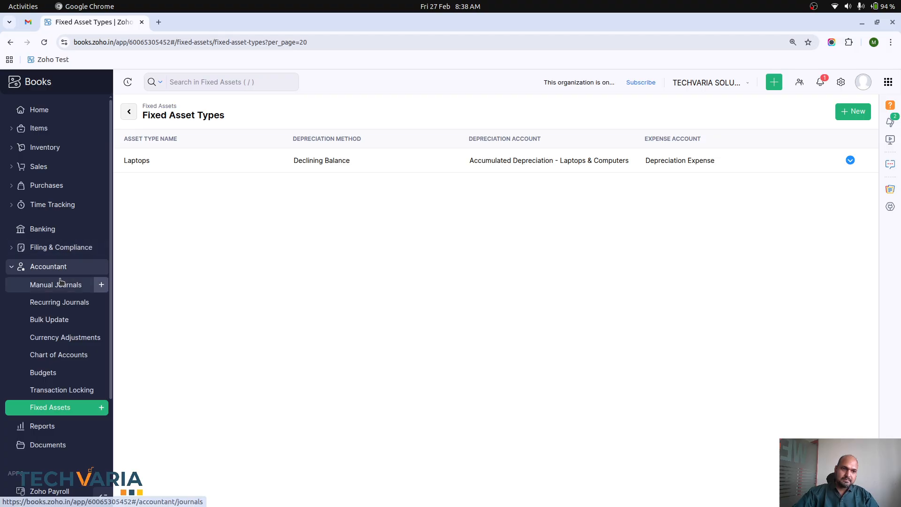
Step: Display the Asset Accounts view of the Chart of Accounts
{"action": "left_click", "coordinate": [62, 354]}
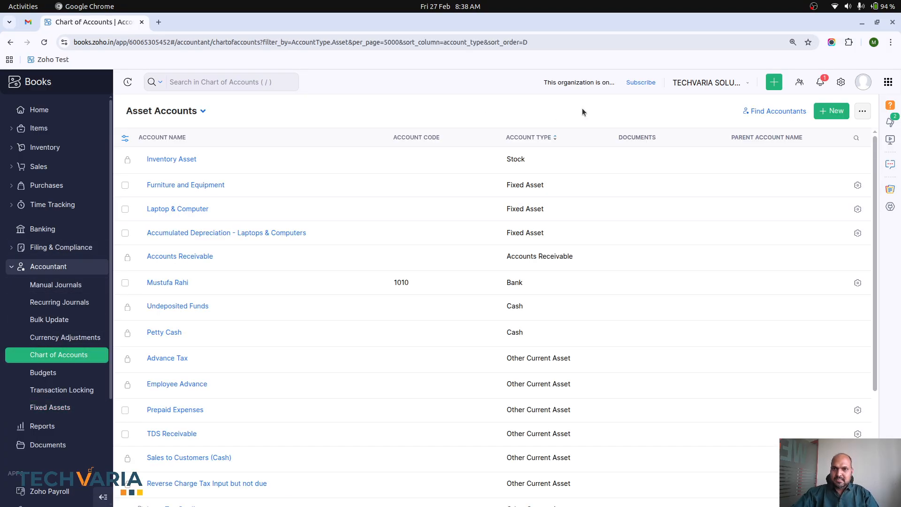
{"action": "left_click", "coordinate": [199, 111]}
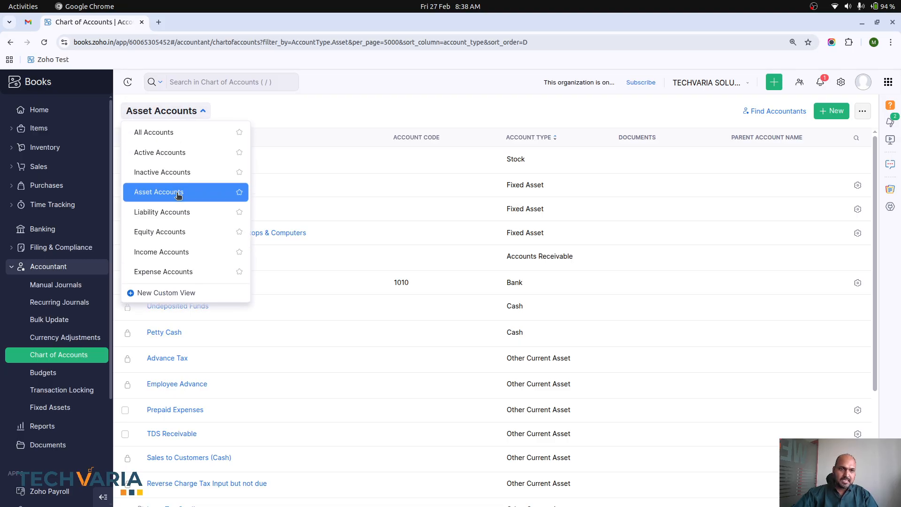
{"action": "left_click", "coordinate": [178, 192]}
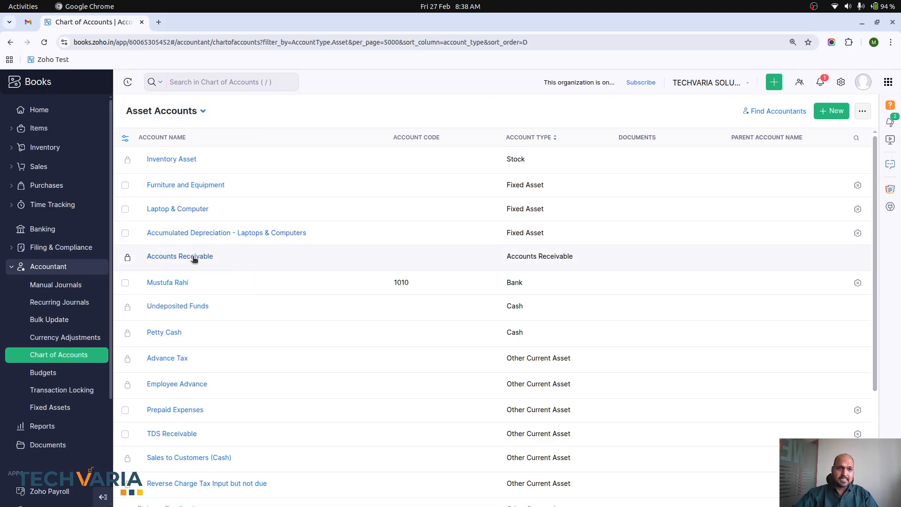
Step: Inspect the edit form of the Furniture and Equipment account, including its fixed-asset item option, and close it without saving
{"action": "left_click", "coordinate": [216, 185]}
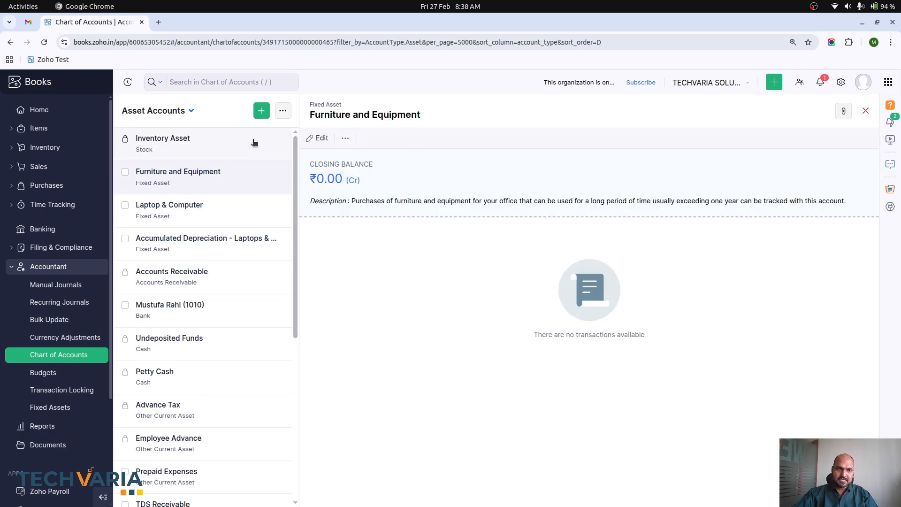
{"action": "left_click", "coordinate": [318, 140]}
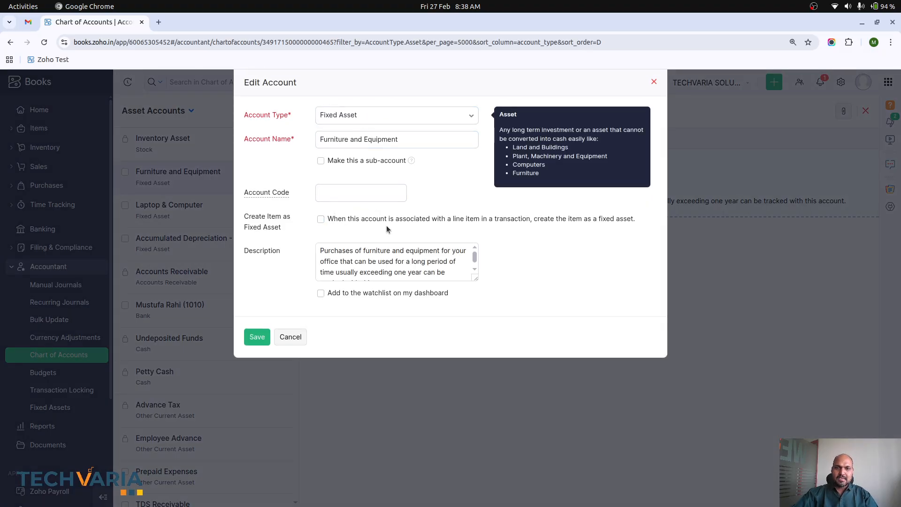
{"action": "left_click", "coordinate": [290, 337]}
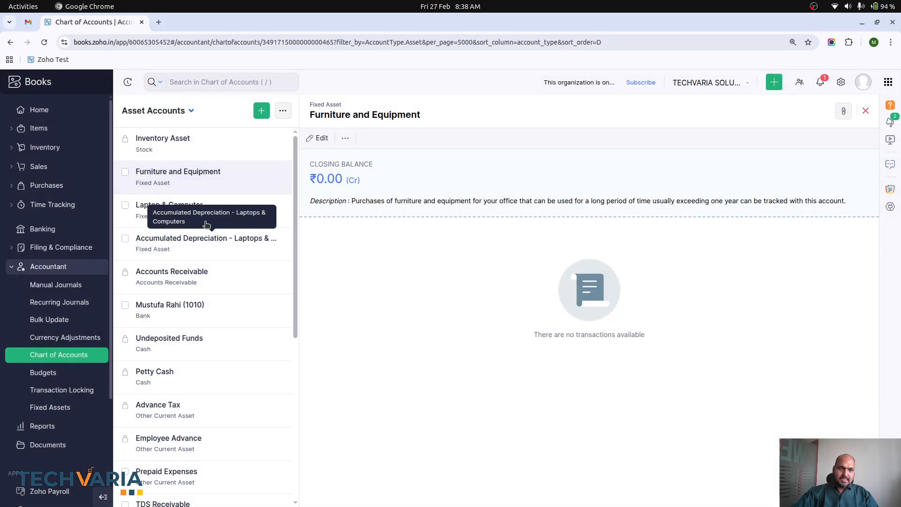
Step: Inspect the Laptop & Computer account's fixed-asset item option and Fixed Asset Type in its edit form, and close it without saving
{"action": "left_click", "coordinate": [170, 206]}
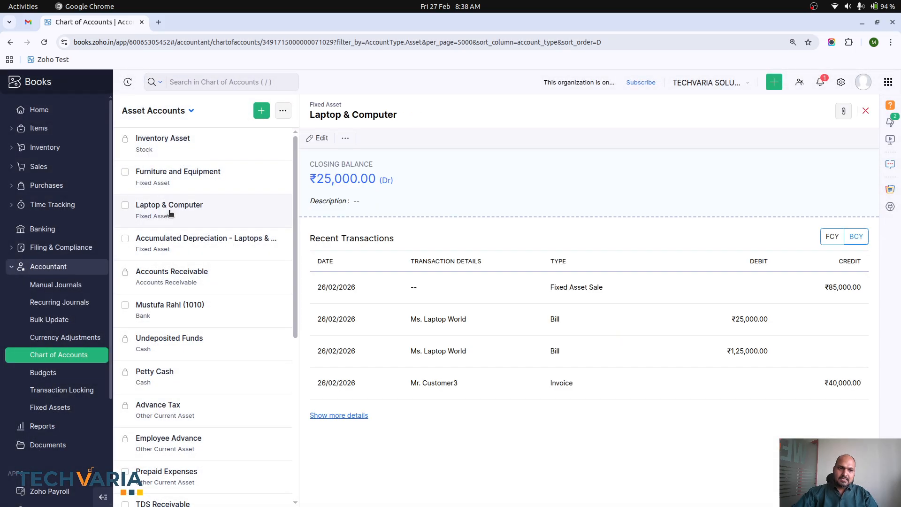
{"action": "left_click", "coordinate": [322, 138]}
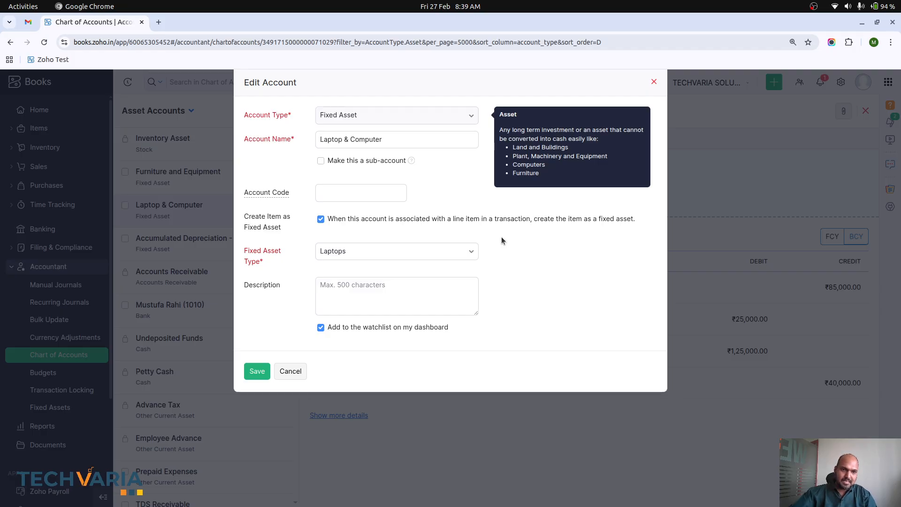
{"action": "left_click", "coordinate": [351, 256]}
{"action": "left_click", "coordinate": [352, 253]}
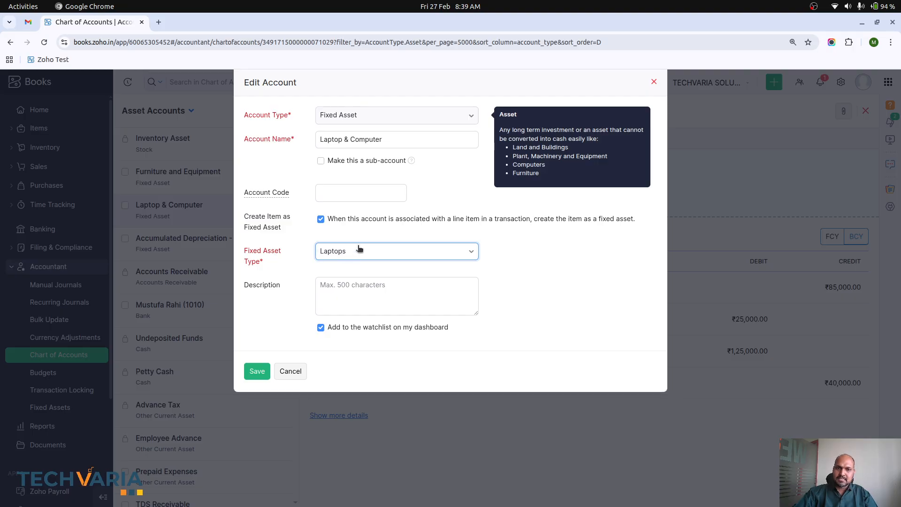
{"action": "left_click", "coordinate": [291, 373]}
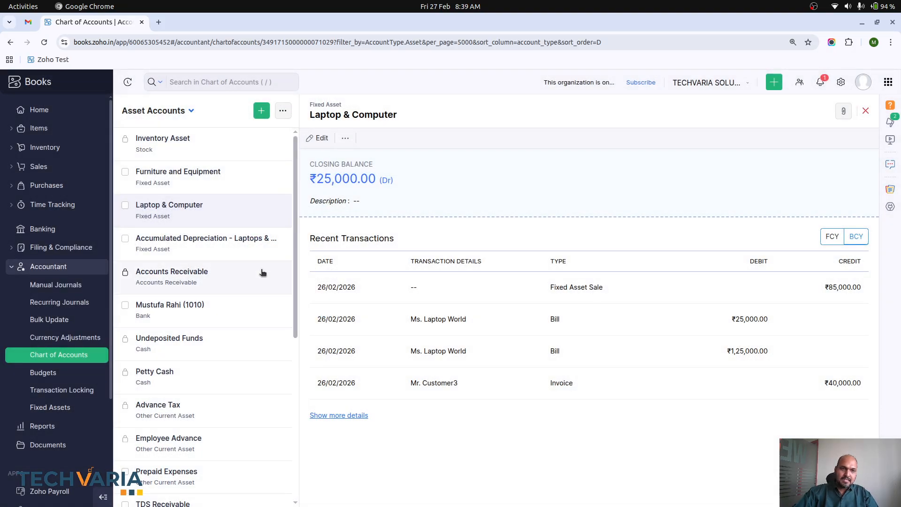
Step: Return to Fixed Assets, enlarge the page to 125%, and open the Laptops fixed asset type for editing
{"action": "left_click", "coordinate": [75, 408]}
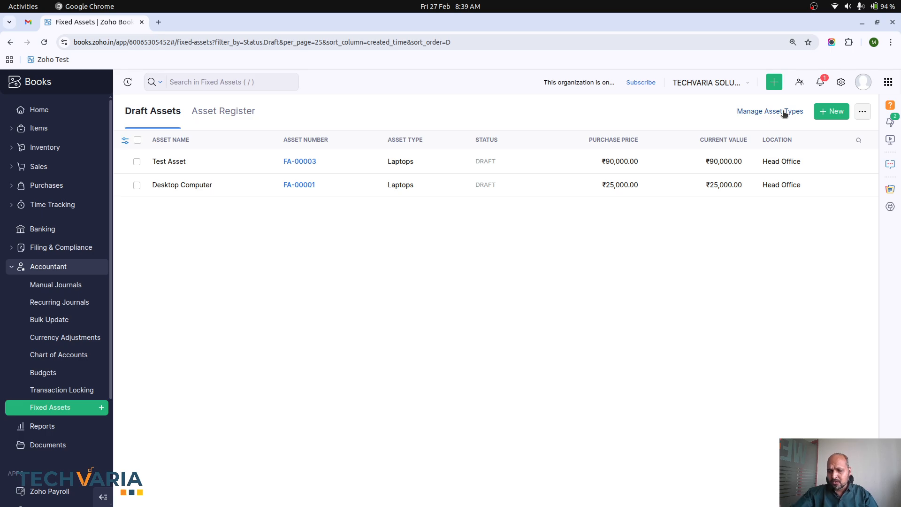
{"action": "key", "text": "ctrl+plus"}
{"action": "key", "text": "ctrl+plus"}
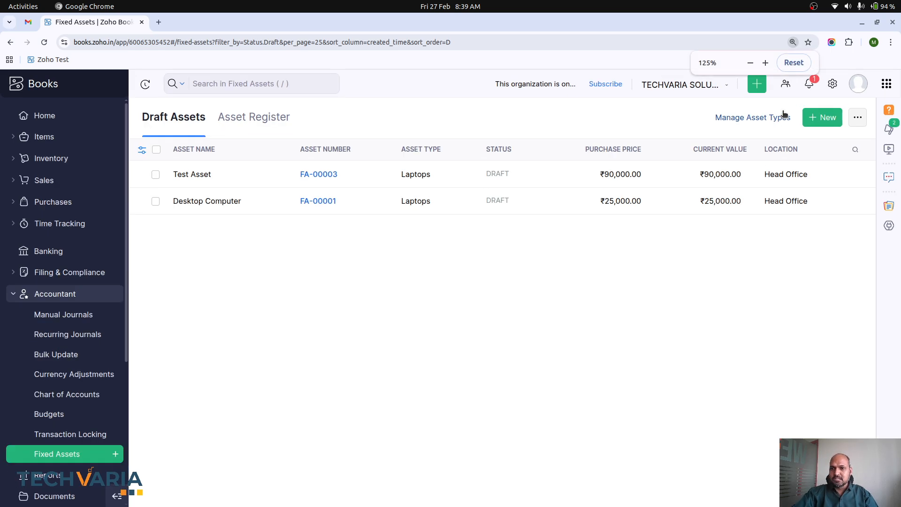
{"action": "left_click", "coordinate": [766, 121]}
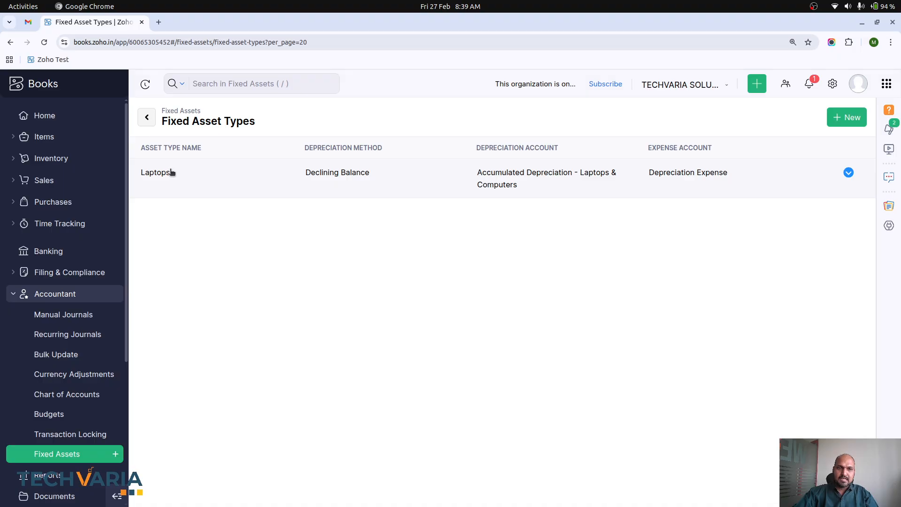
{"action": "left_click", "coordinate": [849, 173]}
{"action": "left_click", "coordinate": [847, 174]}
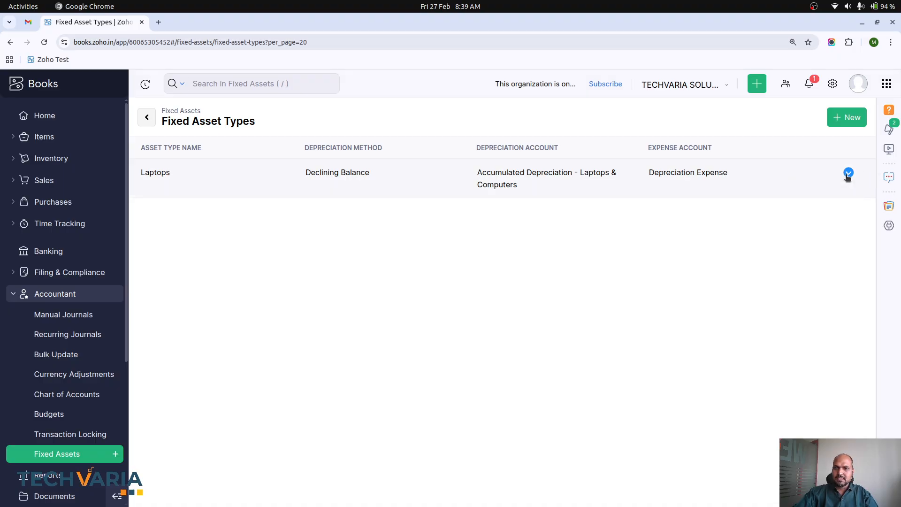
{"action": "left_click", "coordinate": [848, 174]}
{"action": "left_click", "coordinate": [826, 199]}
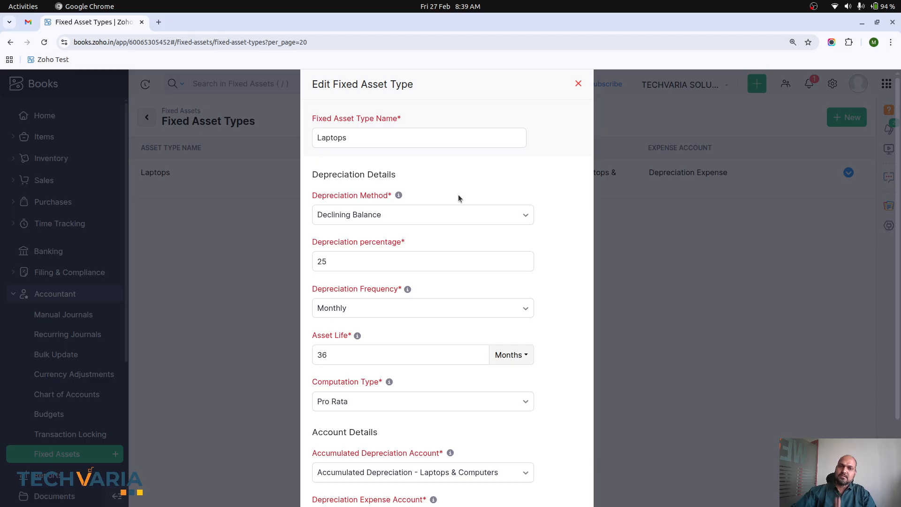
Step: Try the Straight Line depreciation method on the Laptops asset type, then restore Declining Balance
{"action": "left_click", "coordinate": [413, 212]}
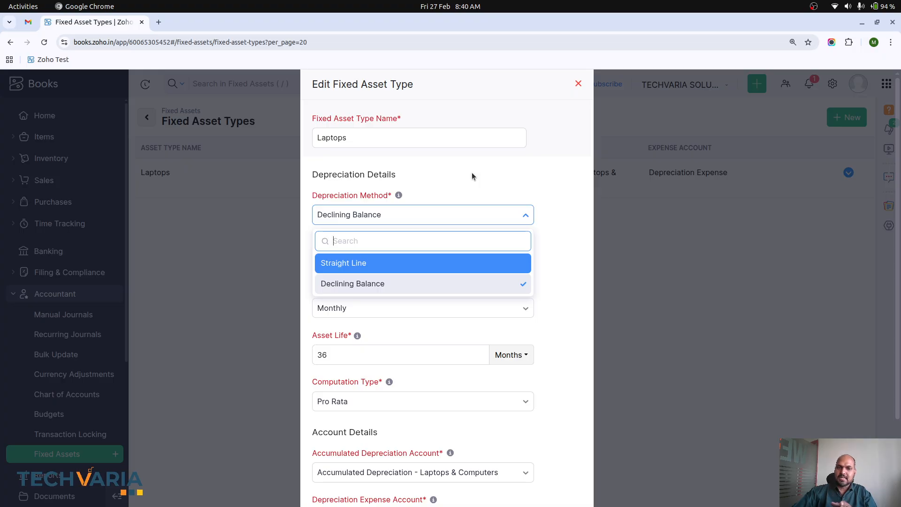
{"action": "left_click", "coordinate": [429, 265]}
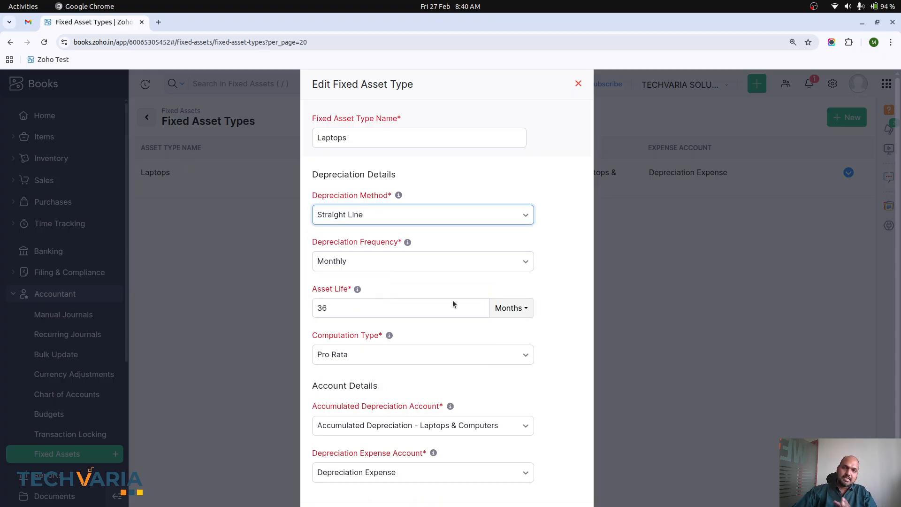
{"action": "left_click", "coordinate": [506, 314]}
{"action": "left_click", "coordinate": [506, 314]}
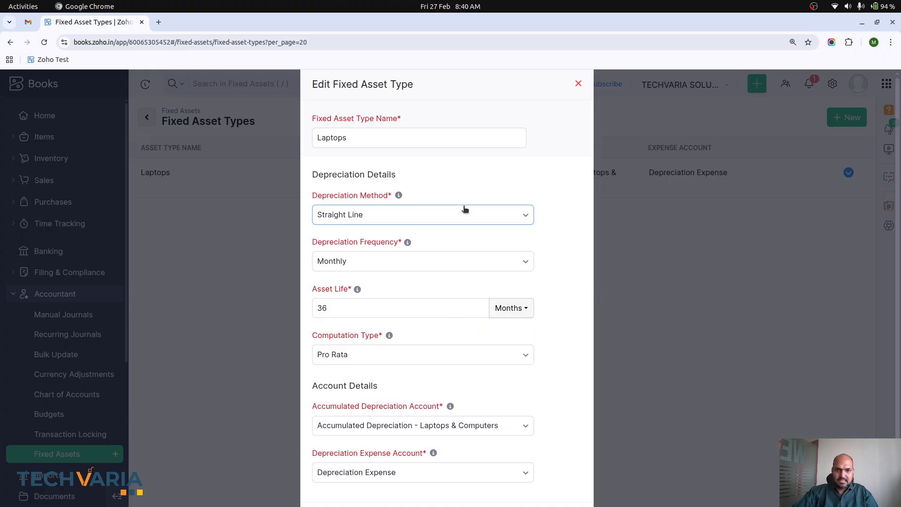
{"action": "left_click", "coordinate": [453, 218]}
{"action": "left_click", "coordinate": [417, 282]}
{"action": "left_click", "coordinate": [436, 259]}
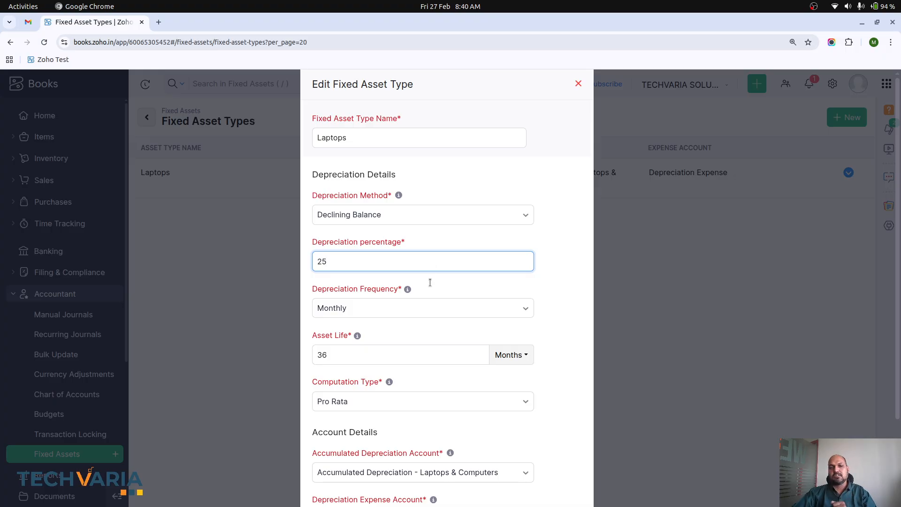
Step: Review the Depreciation Frequency and Computation Type choices of the Laptops asset type, keeping Monthly and Pro Rata
{"action": "left_click", "coordinate": [438, 310]}
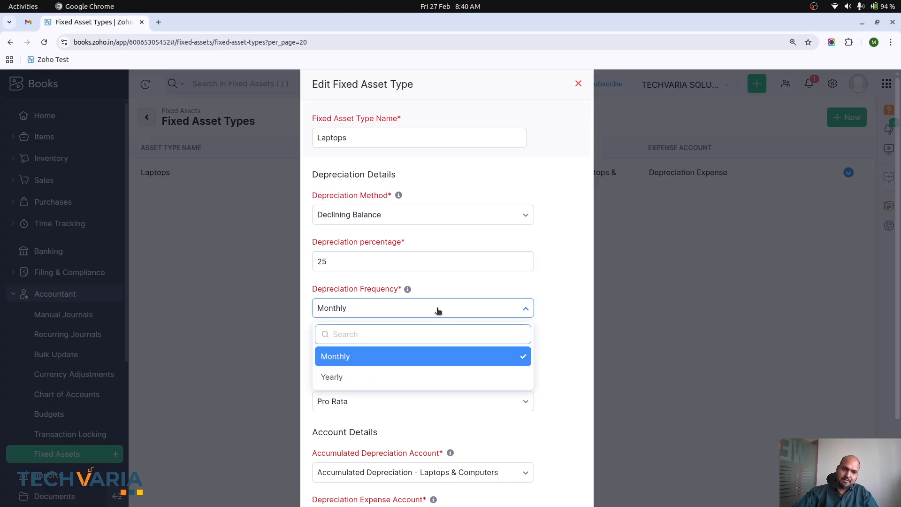
{"action": "left_click", "coordinate": [438, 311]}
{"action": "left_click", "coordinate": [459, 358]}
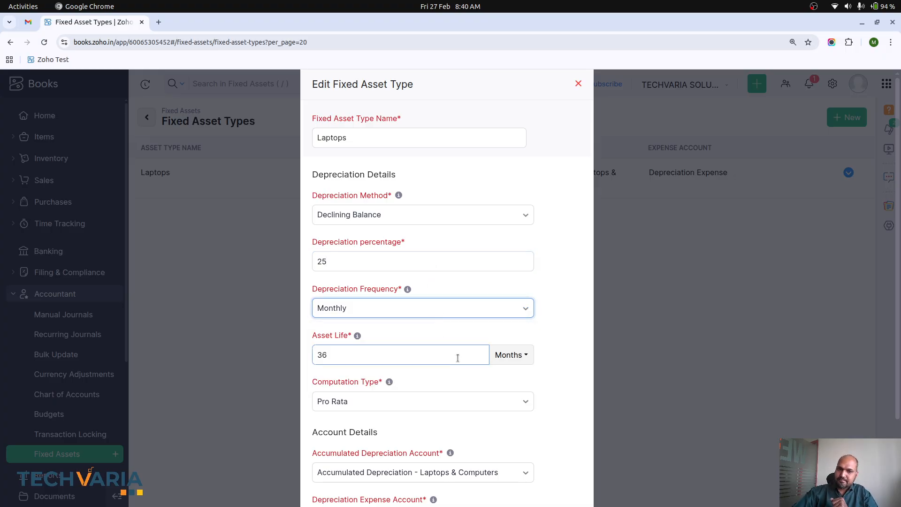
{"action": "scroll", "coordinate": [458, 359], "scroll_direction": "down", "scroll_amount": 2}
{"action": "left_click", "coordinate": [458, 321]}
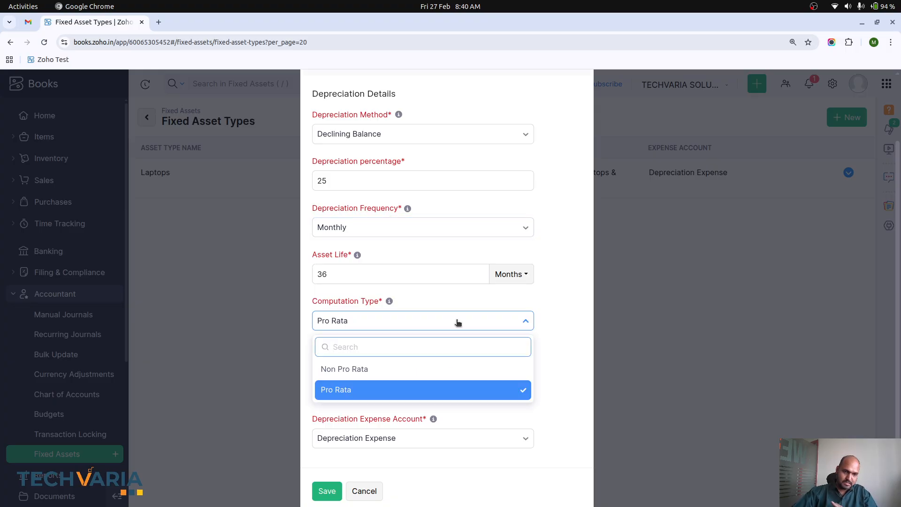
{"action": "left_click", "coordinate": [458, 322]}
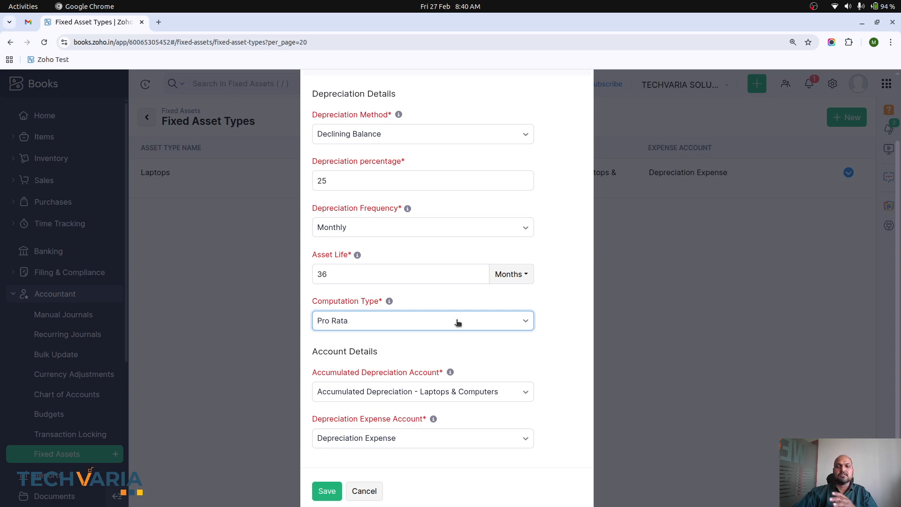
Step: Review the account choices for accumulated depreciation and depreciation expense on the Laptops asset type, keeping the selected accounts
{"action": "scroll", "coordinate": [458, 321], "scroll_direction": "down", "scroll_amount": 1}
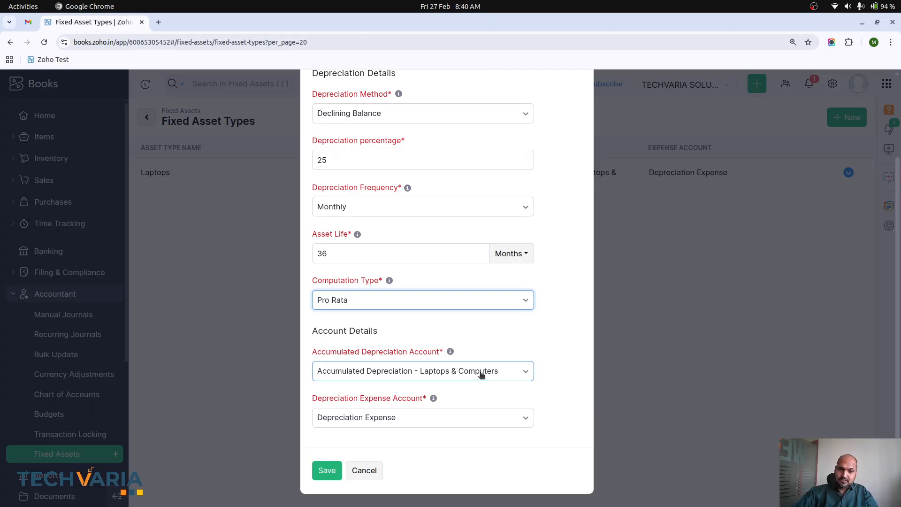
{"action": "scroll", "coordinate": [482, 374], "scroll_direction": "up", "scroll_amount": 2}
{"action": "scroll", "coordinate": [482, 375], "scroll_direction": "down", "scroll_amount": 2}
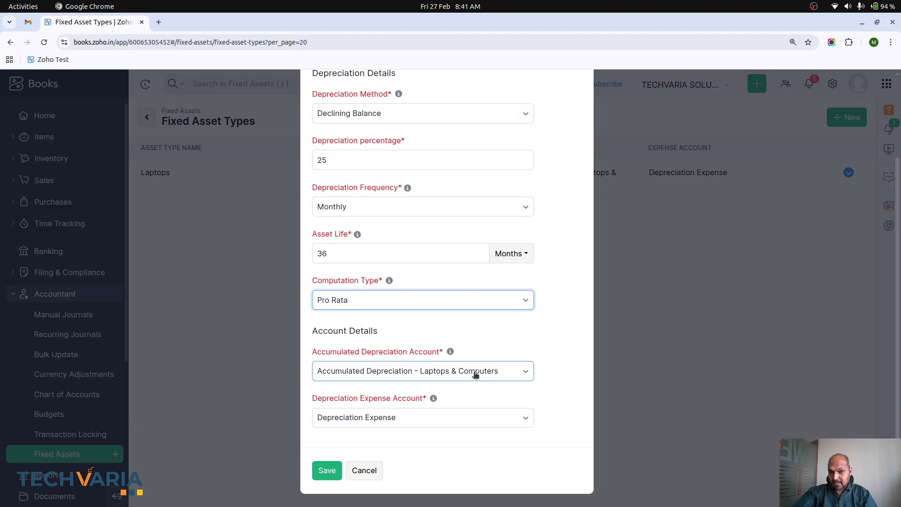
{"action": "left_click", "coordinate": [476, 374]}
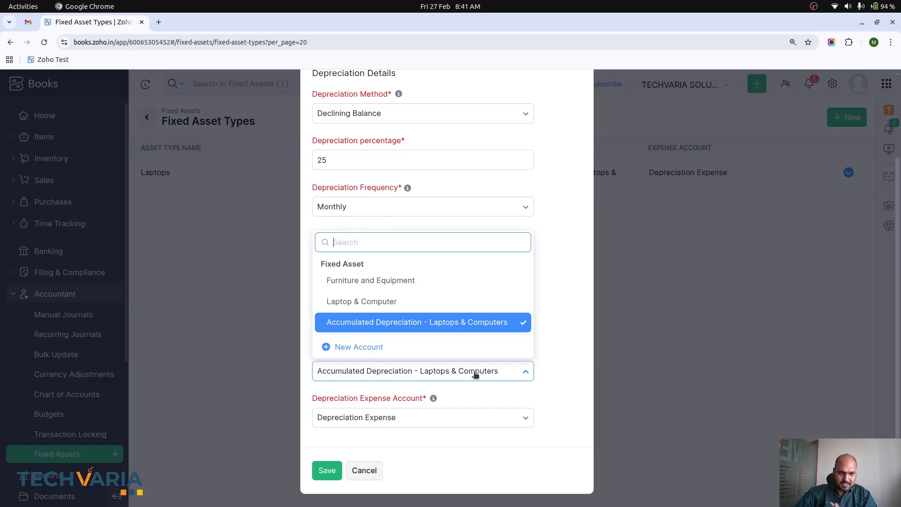
{"action": "left_click", "coordinate": [464, 421]}
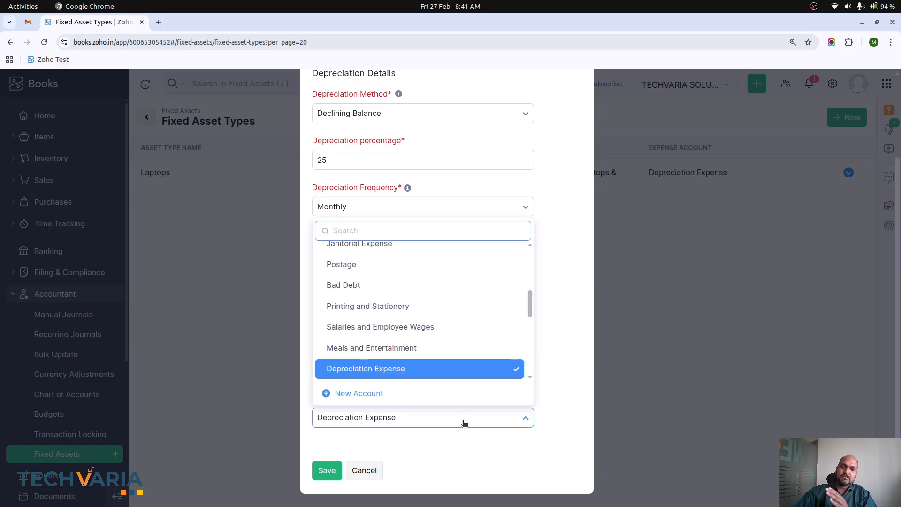
{"action": "left_click", "coordinate": [464, 423]}
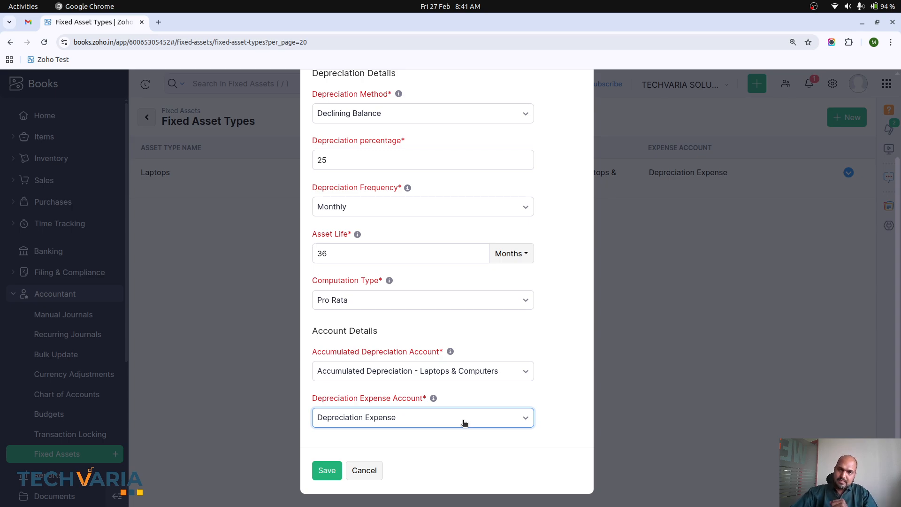
Step: Leave the Laptops asset type without saving, and open the Furniture and Equipment account from the Chart of Accounts for editing
{"action": "left_click", "coordinate": [366, 472]}
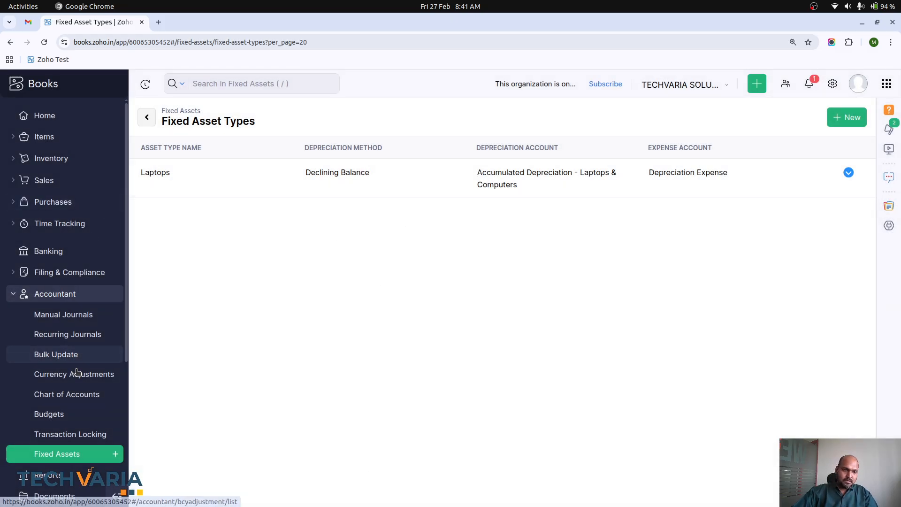
{"action": "left_click", "coordinate": [77, 399]}
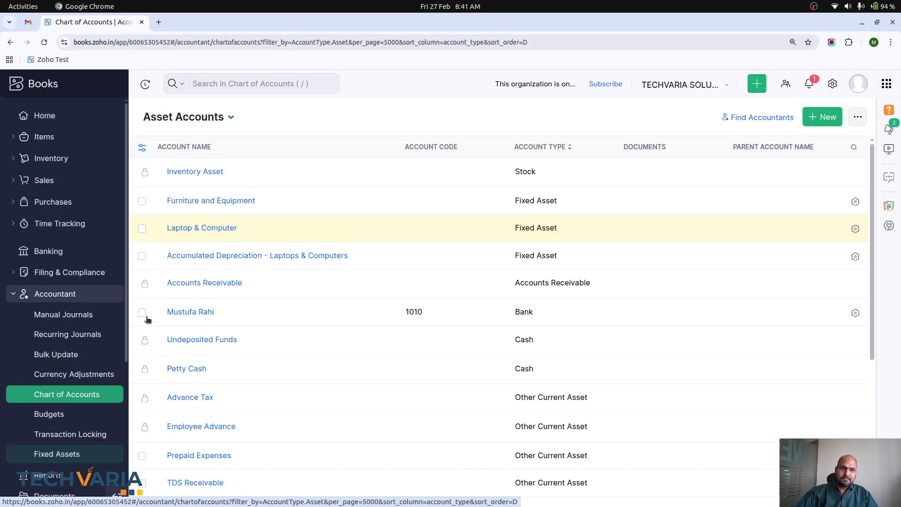
{"action": "left_click", "coordinate": [214, 202]}
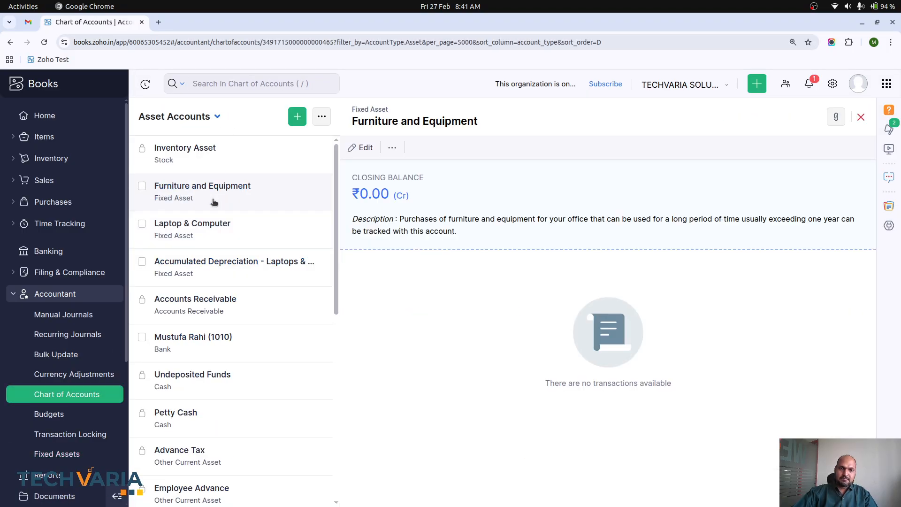
{"action": "left_click", "coordinate": [360, 148]}
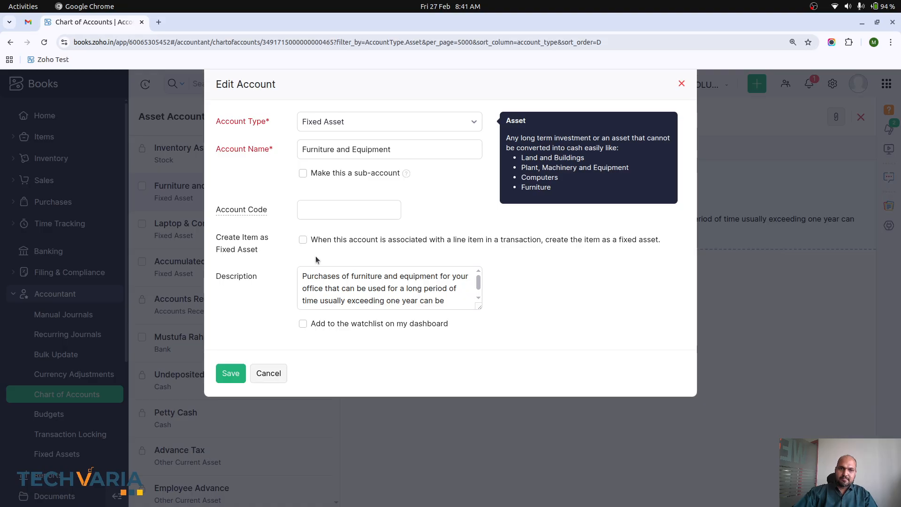
Step: Try the Create Item as Fixed Asset option on the Furniture and Equipment account, inspect its Fixed Asset Type field, and discard the edit
{"action": "left_click", "coordinate": [304, 240]}
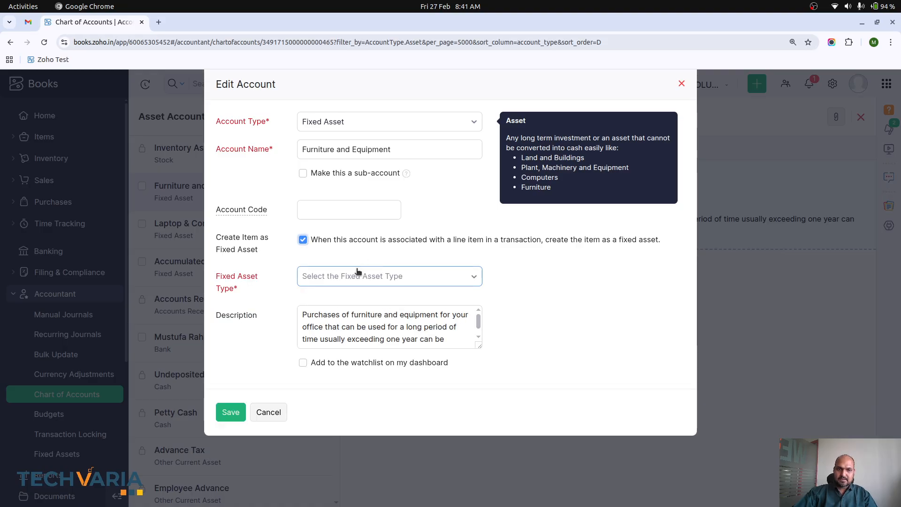
{"action": "left_click", "coordinate": [361, 276]}
{"action": "left_click", "coordinate": [358, 278]}
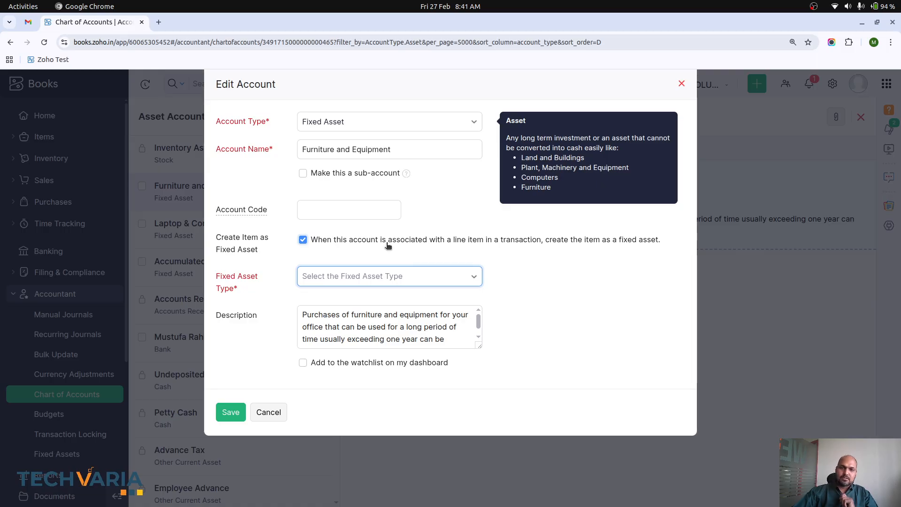
{"action": "left_click", "coordinate": [313, 279]}
{"action": "left_click", "coordinate": [314, 280]}
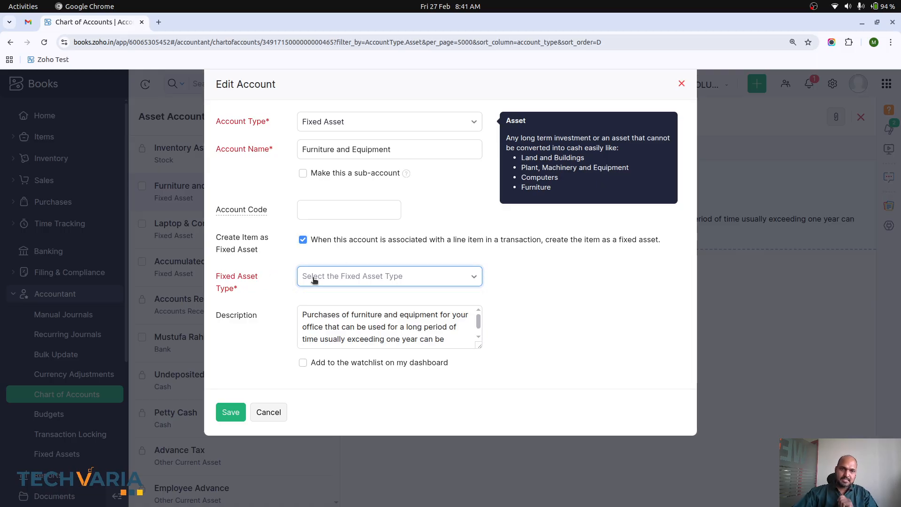
{"action": "left_click", "coordinate": [304, 240]}
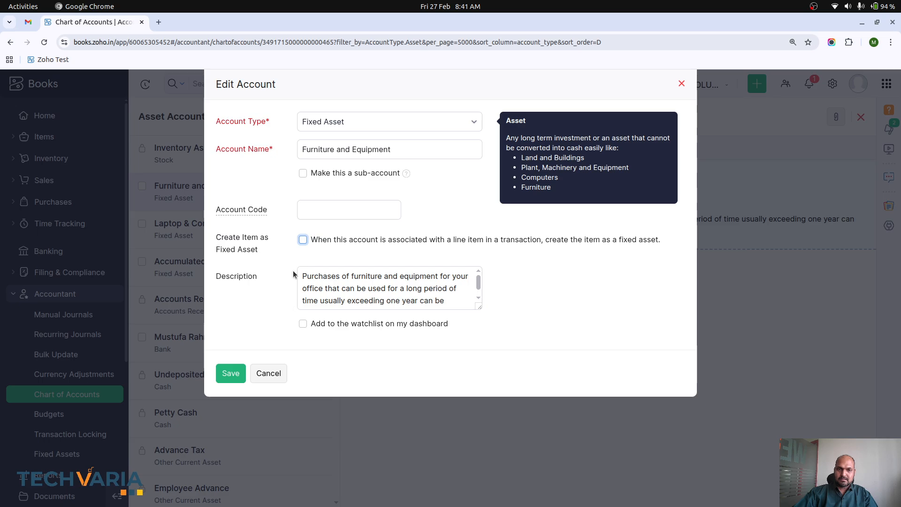
{"action": "left_click", "coordinate": [269, 374]}
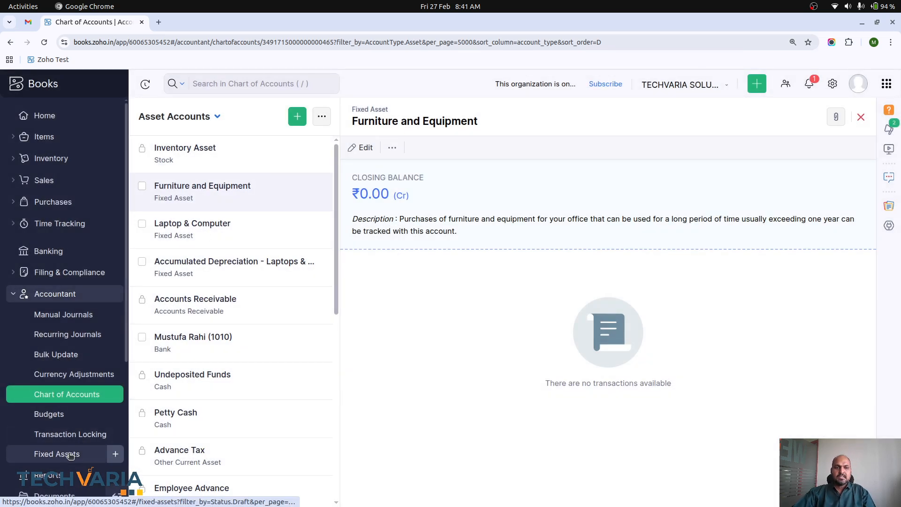
Step: Open the Accumulated Depreciation - Laptops & Computers account from the Chart of Accounts and check its details and available actions
{"action": "left_click", "coordinate": [78, 400]}
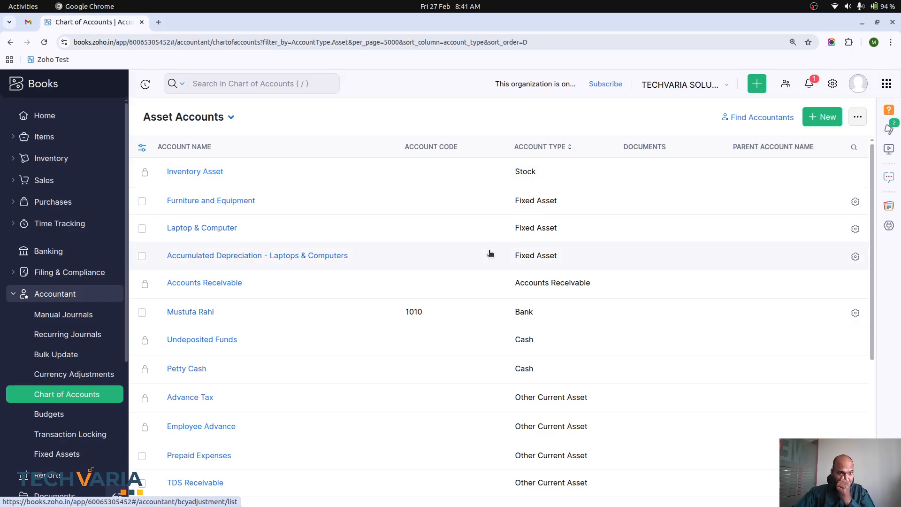
{"action": "left_click", "coordinate": [271, 256]}
{"action": "left_click", "coordinate": [387, 148]}
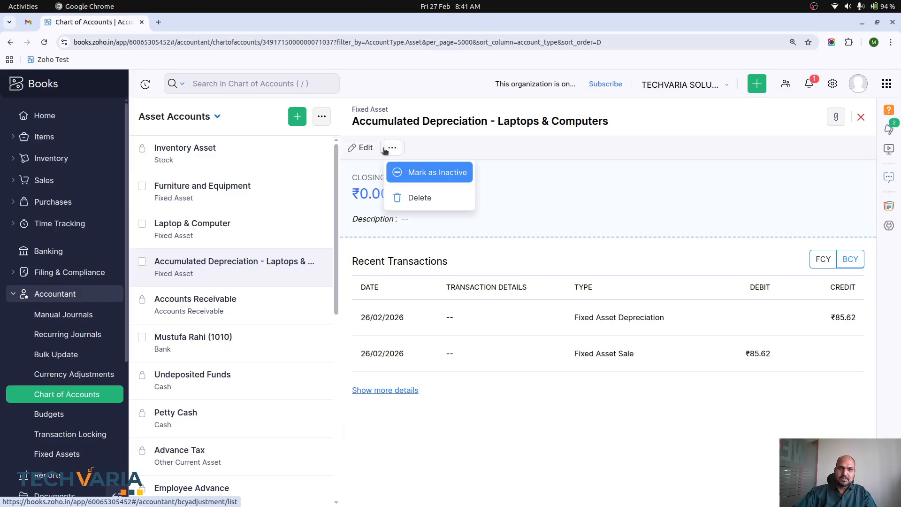
{"action": "left_click", "coordinate": [386, 148]}
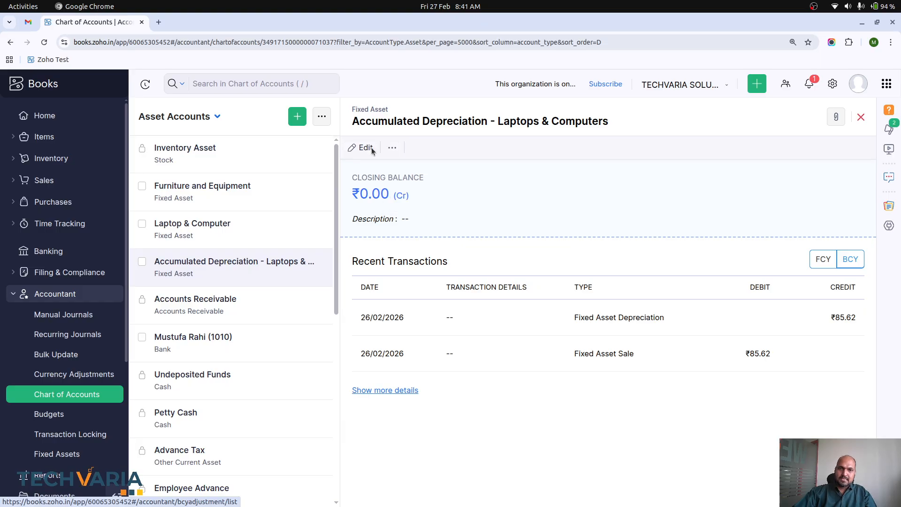
{"action": "left_click", "coordinate": [322, 117]}
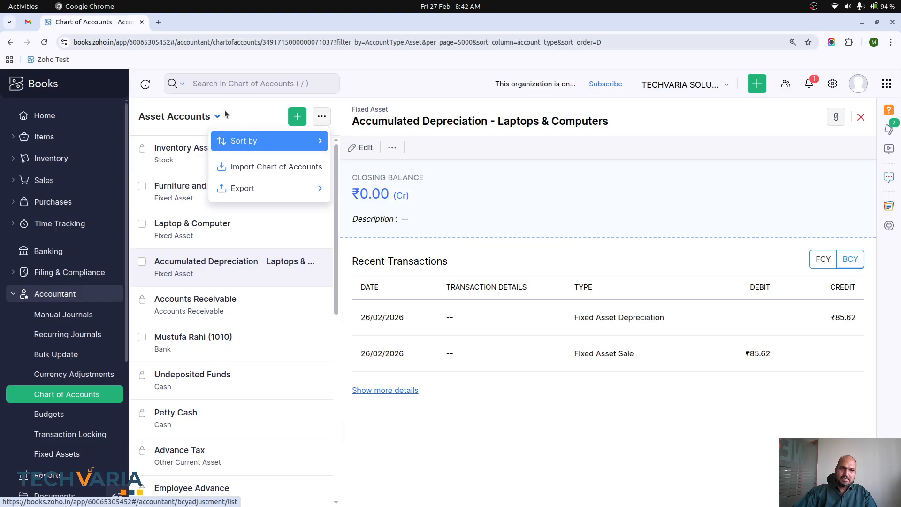
Step: Create an account of type Fixed Asset named "Accumulated Depreciation - Furniture" and check it in the asset accounts list
{"action": "left_click", "coordinate": [296, 118]}
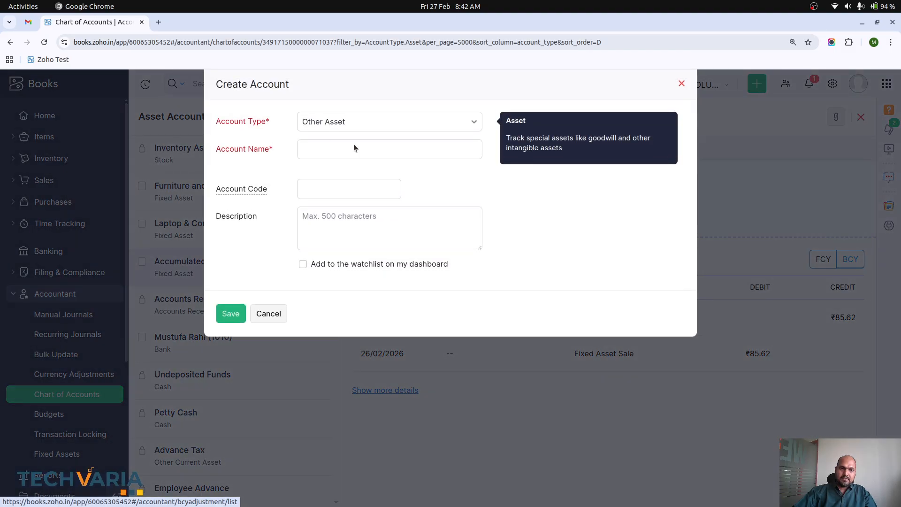
{"action": "left_click", "coordinate": [369, 126]}
{"action": "left_click", "coordinate": [361, 269]}
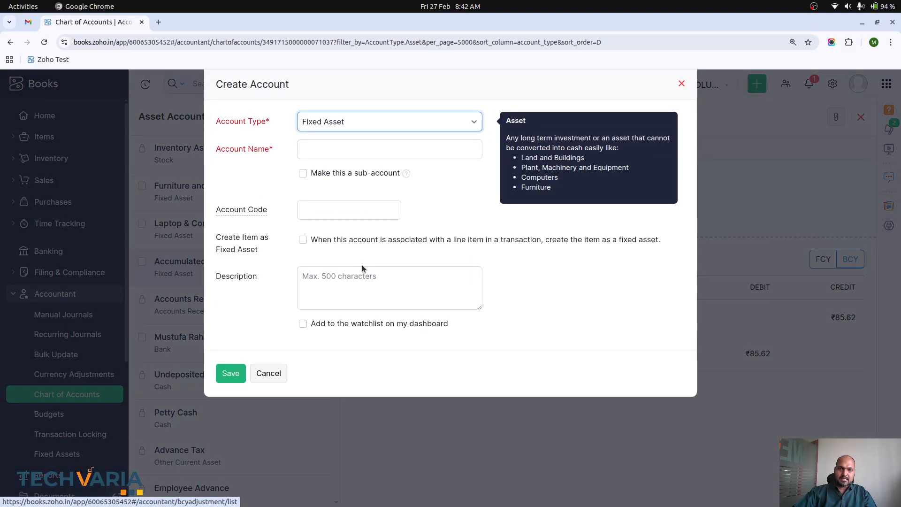
{"action": "left_click", "coordinate": [367, 149]}
{"action": "type", "text": "Accum"}
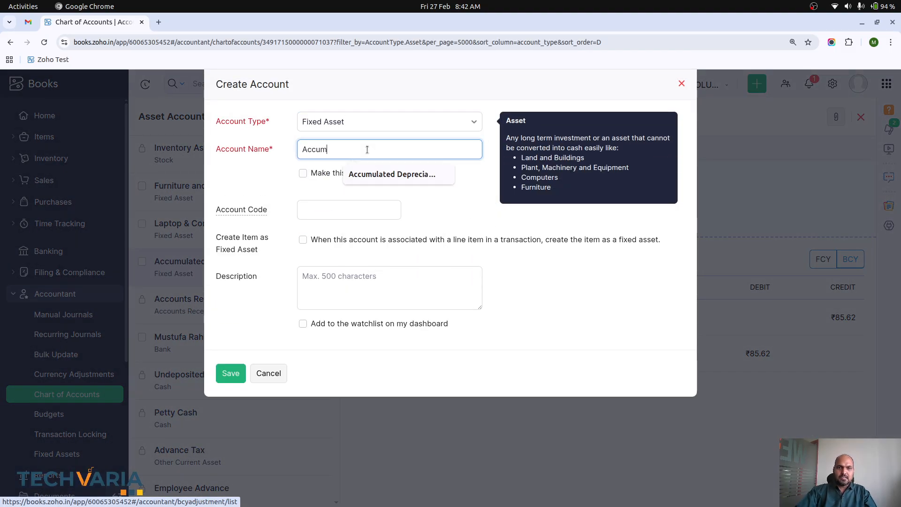
{"action": "type", "text": "u"}
{"action": "key", "text": "Down"}
{"action": "key", "text": "Return"}
{"action": "key", "text": "BackSpace"}
{"action": "key", "text": "BackSpace"}
{"action": "key", "text": "BackSpace"}
{"action": "key", "text": "BackSpace"}
{"action": "key", "text": "BackSpace"}
{"action": "key", "text": "BackSpace"}
{"action": "key", "text": "BackSpace"}
{"action": "key", "text": "BackSpace"}
{"action": "key", "text": "BackSpace"}
{"action": "key", "text": "BackSpace"}
{"action": "key", "text": "BackSpace"}
{"action": "key", "text": "BackSpace"}
{"action": "key", "text": "BackSpace"}
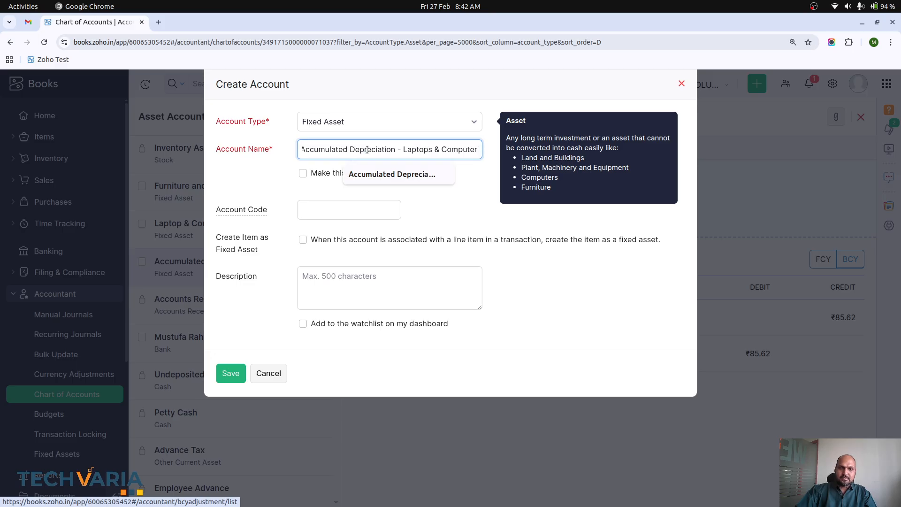
{"action": "type", "text": "Fu"}
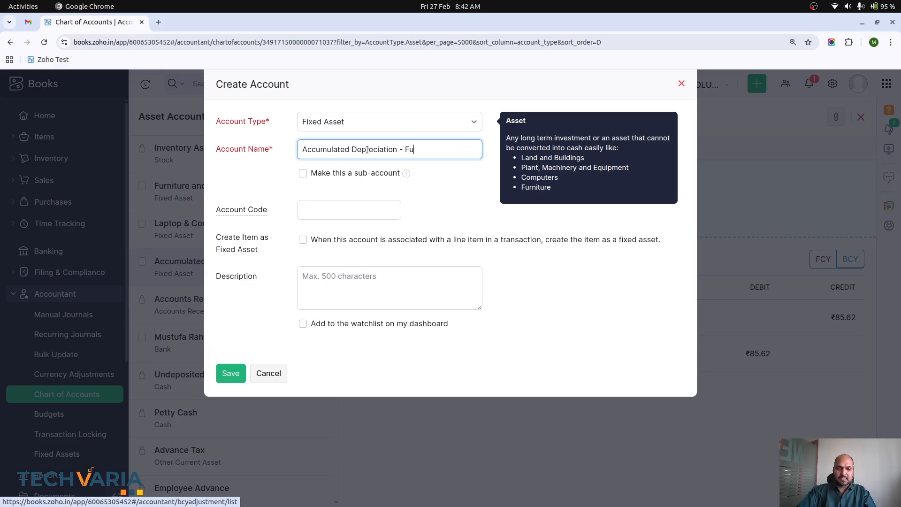
{"action": "type", "text": "rniture"}
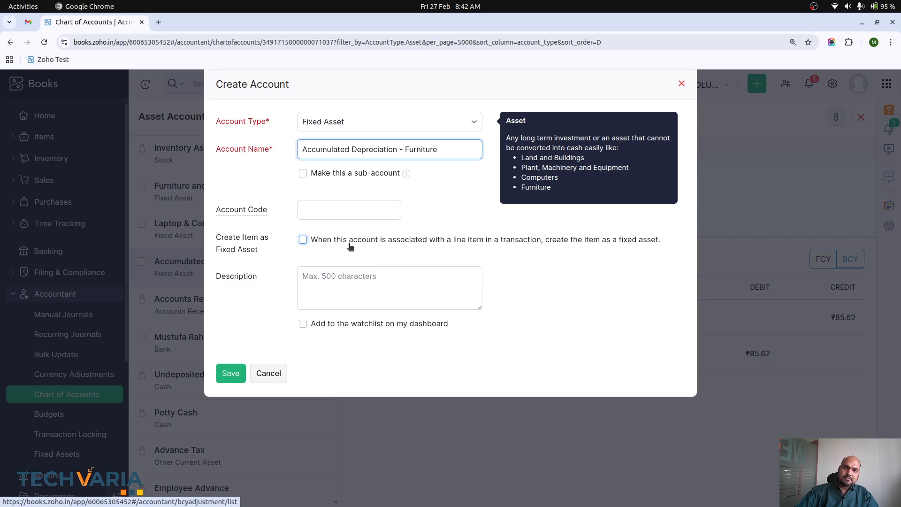
{"action": "left_click", "coordinate": [233, 374]}
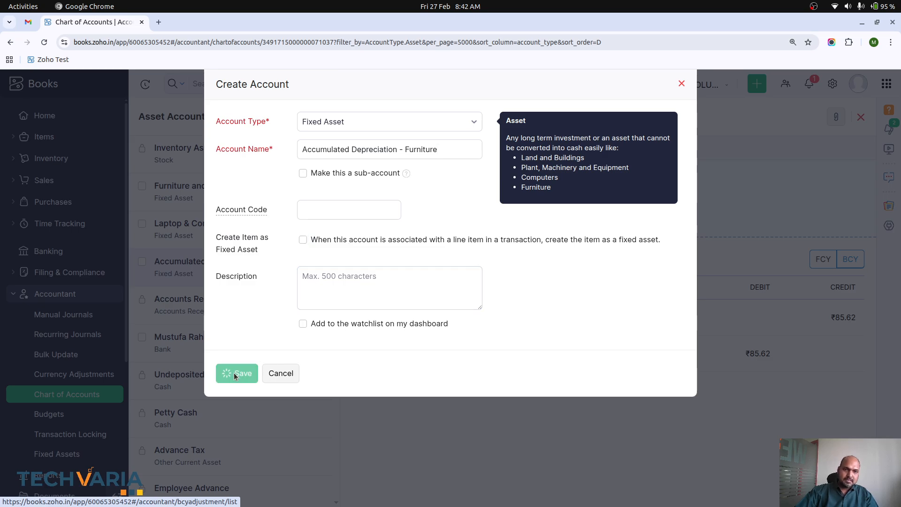
{"action": "scroll", "coordinate": [278, 344], "scroll_direction": "down", "scroll_amount": 4}
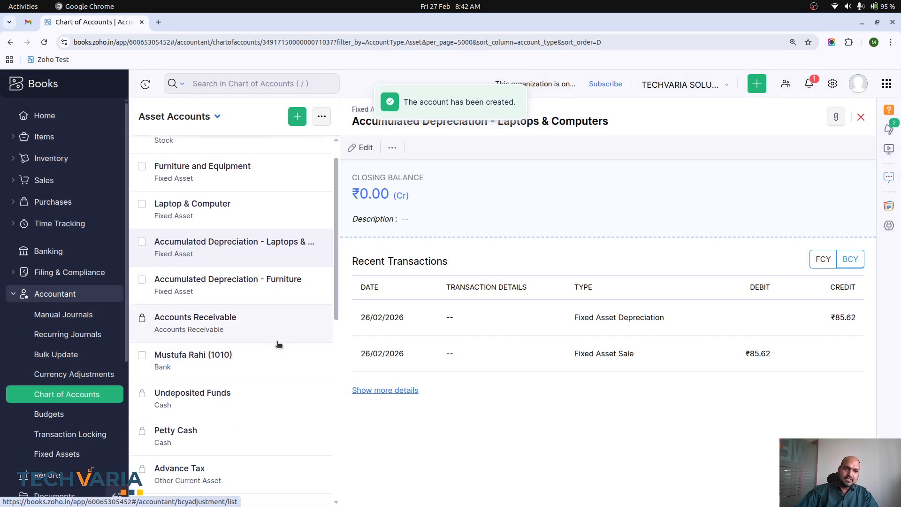
{"action": "scroll", "coordinate": [278, 344], "scroll_direction": "up", "scroll_amount": 4}
Step: Search the chart of accounts for "depre" and rename the Depreciation Expense account to "Depreciation Expense - Laptops"
{"action": "left_click", "coordinate": [287, 76]}
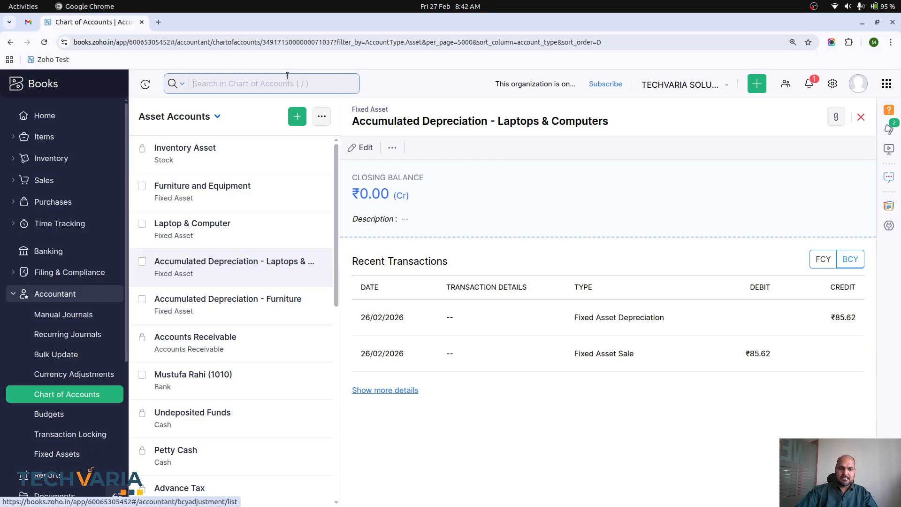
{"action": "type", "text": "depre"}
{"action": "key", "text": "Return"}
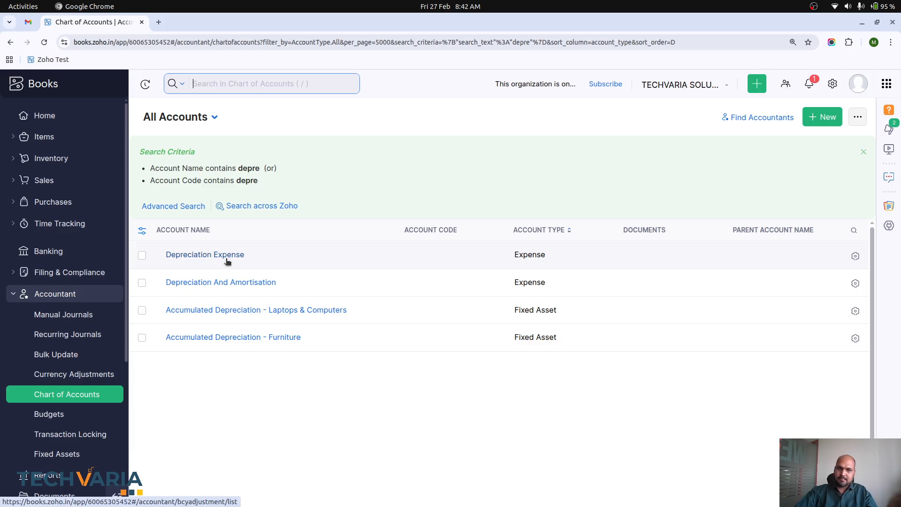
{"action": "left_click", "coordinate": [227, 259]}
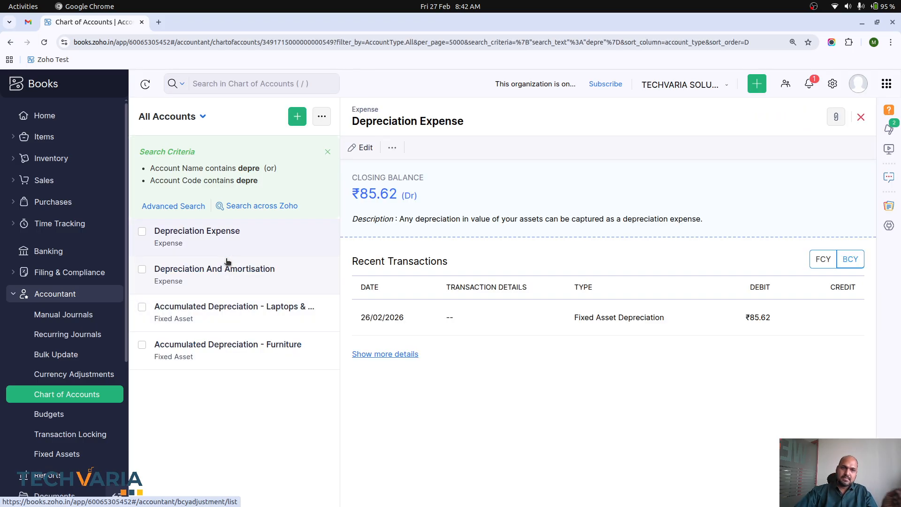
{"action": "left_click", "coordinate": [367, 147]}
{"action": "left_click", "coordinate": [389, 149]}
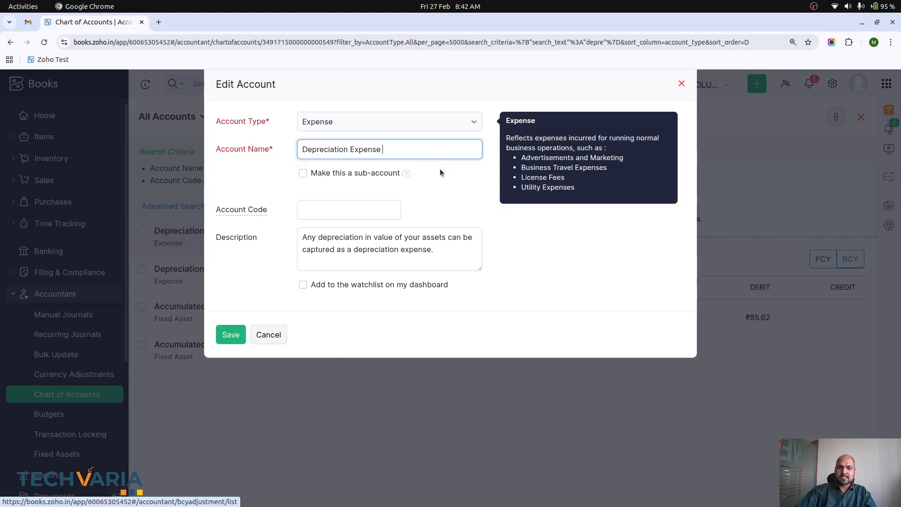
{"action": "type", "text": "- Laptops"}
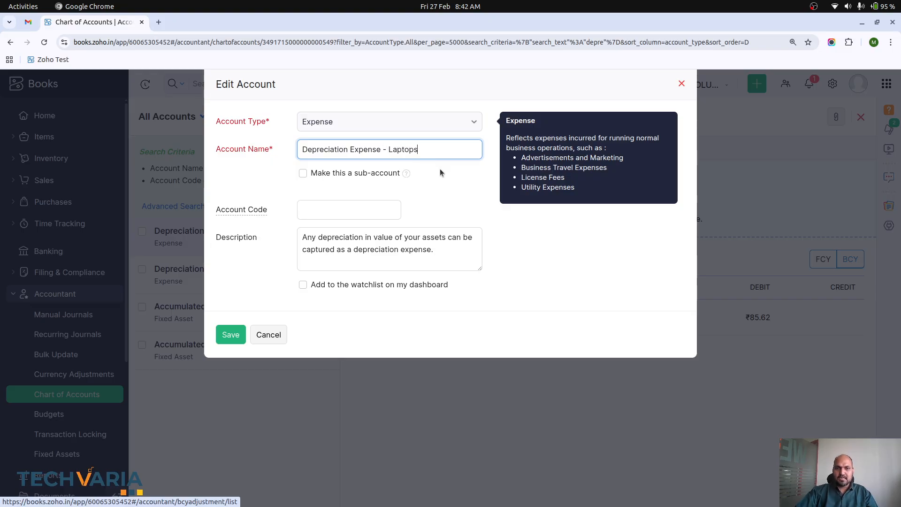
{"action": "left_click", "coordinate": [231, 335]}
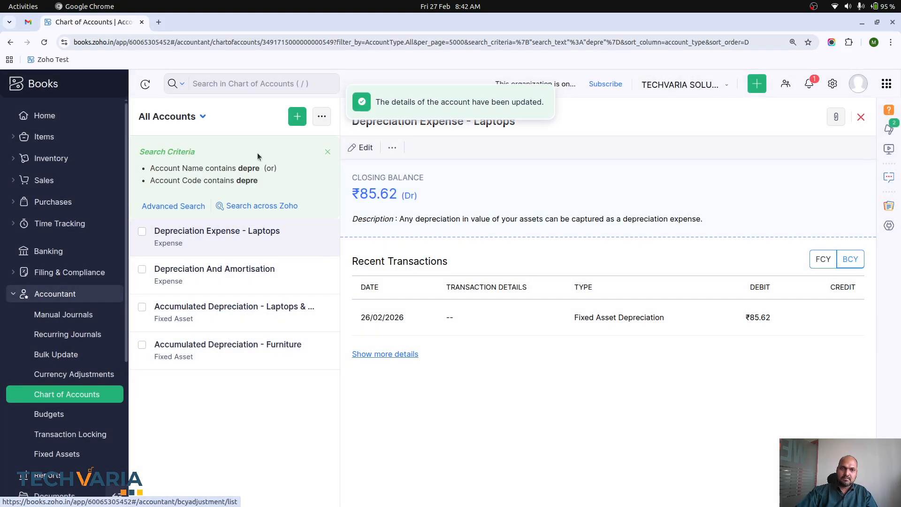
Step: Create an account of type Expense named "Depreciation Expense - Furniture"
{"action": "left_click", "coordinate": [297, 118]}
{"action": "left_click", "coordinate": [356, 142]}
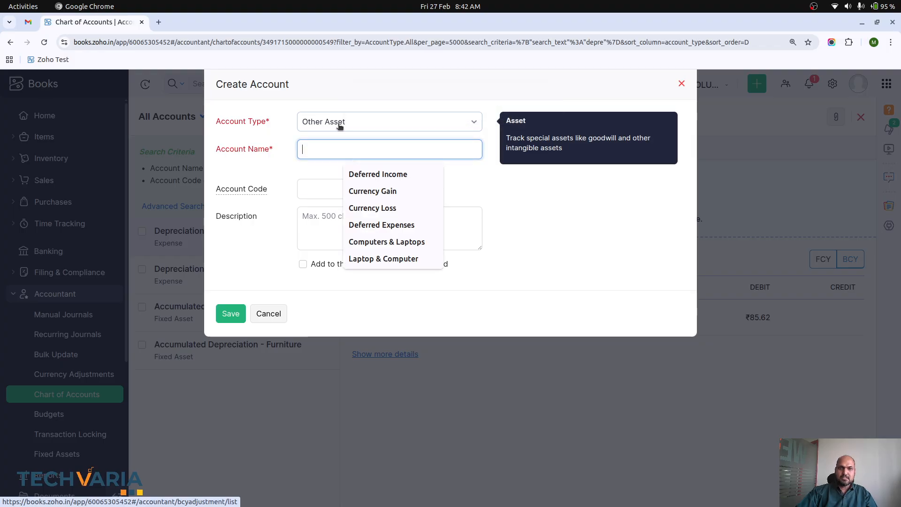
{"action": "left_click", "coordinate": [338, 118]}
{"action": "scroll", "coordinate": [363, 282], "scroll_direction": "down", "scroll_amount": 3}
{"action": "scroll", "coordinate": [363, 287], "scroll_direction": "down", "scroll_amount": 5}
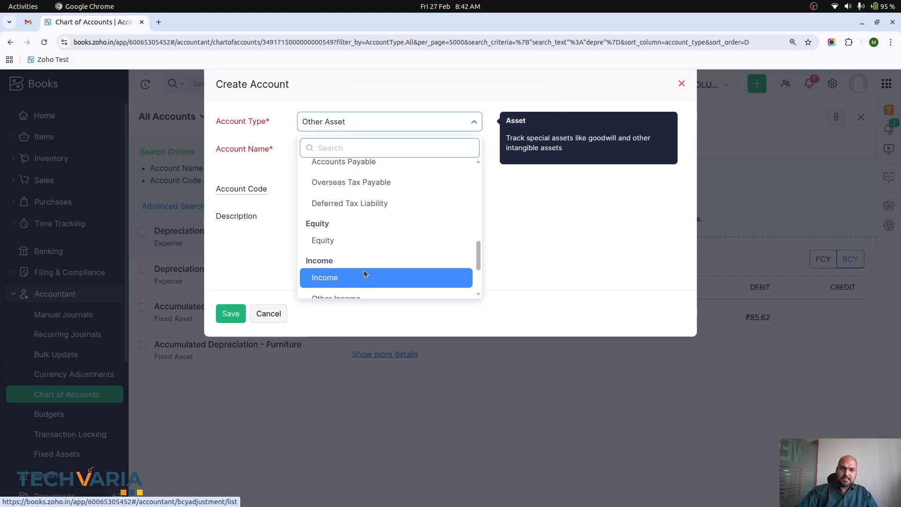
{"action": "scroll", "coordinate": [364, 272], "scroll_direction": "down", "scroll_amount": 2}
{"action": "left_click", "coordinate": [368, 245]}
{"action": "left_click", "coordinate": [357, 155]}
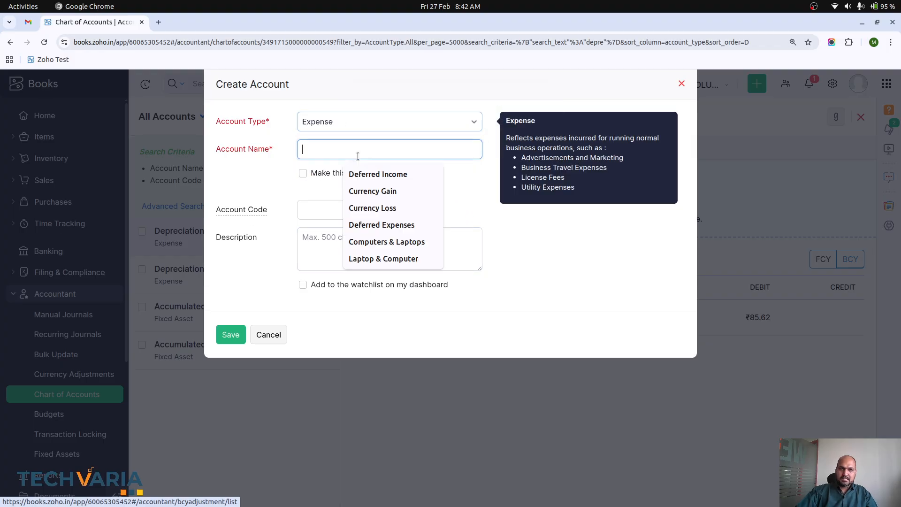
{"action": "type", "text": "Depreciatio"}
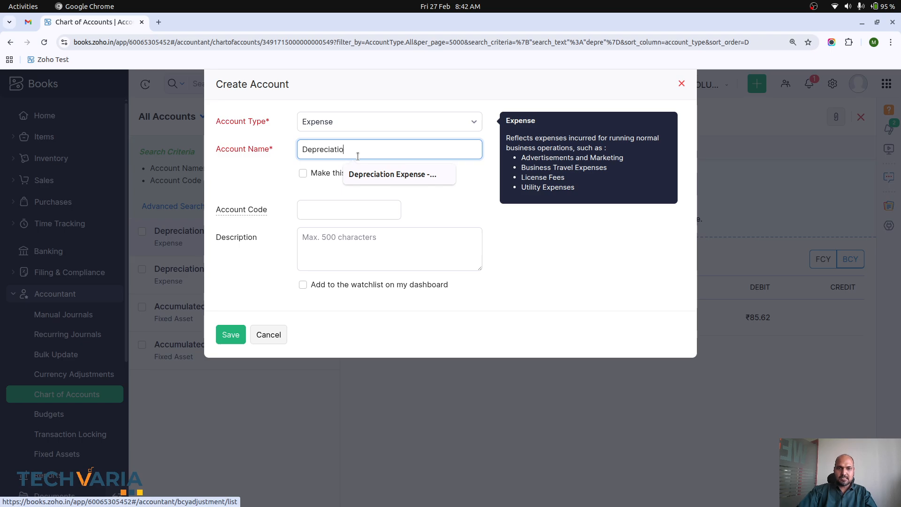
{"action": "type", "text": "n Expense - "}
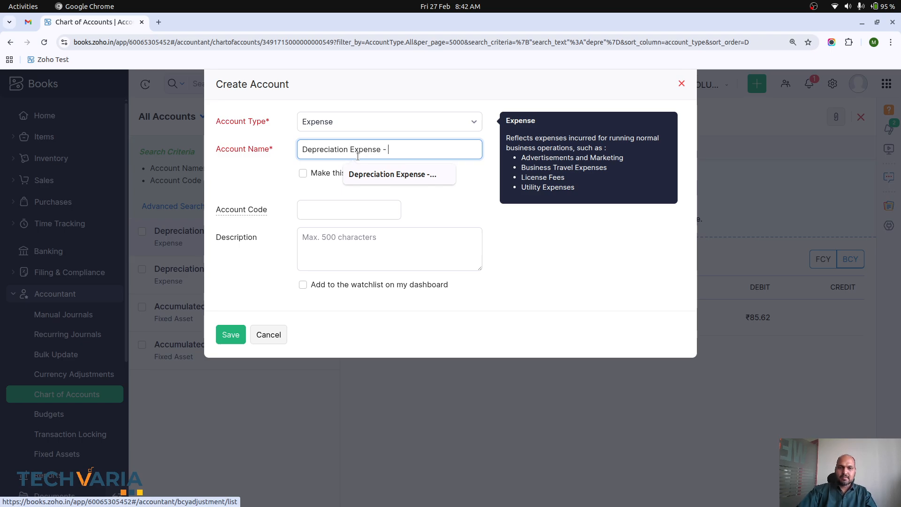
{"action": "type", "text": "F"}
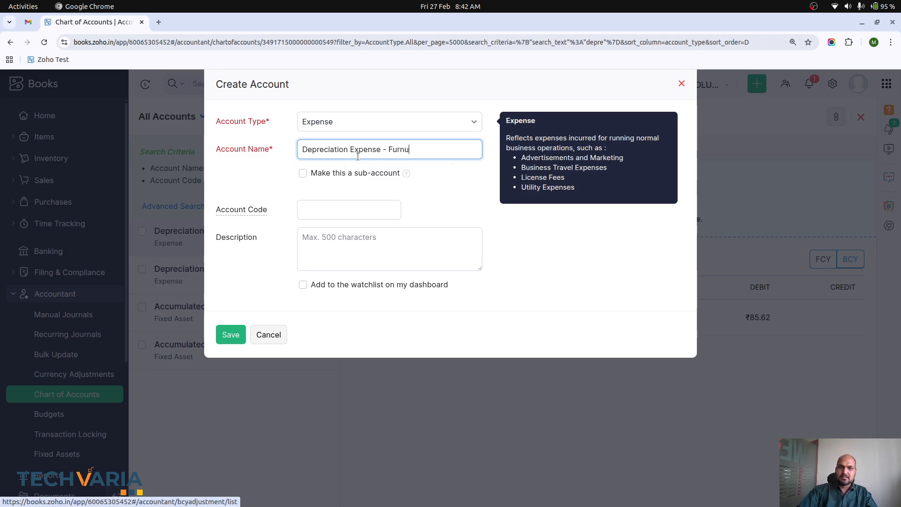
{"action": "type", "text": "urniture"}
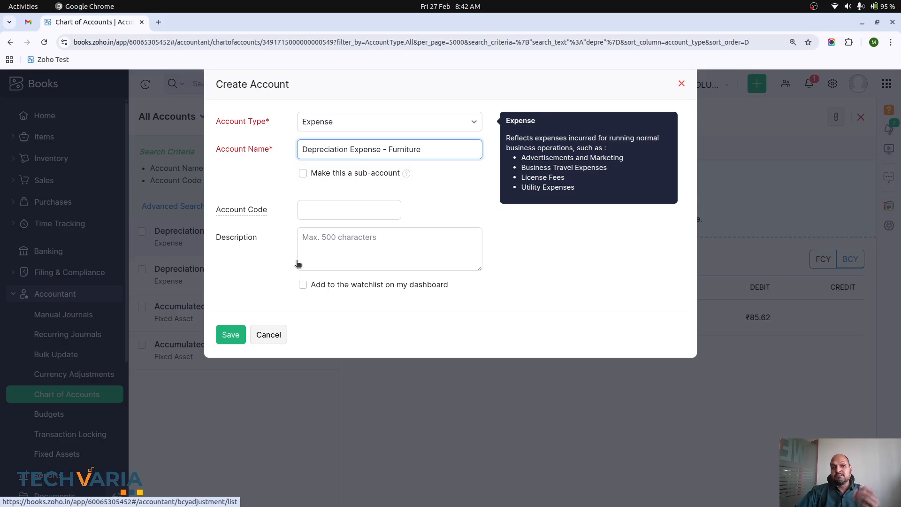
{"action": "left_click", "coordinate": [231, 335]}
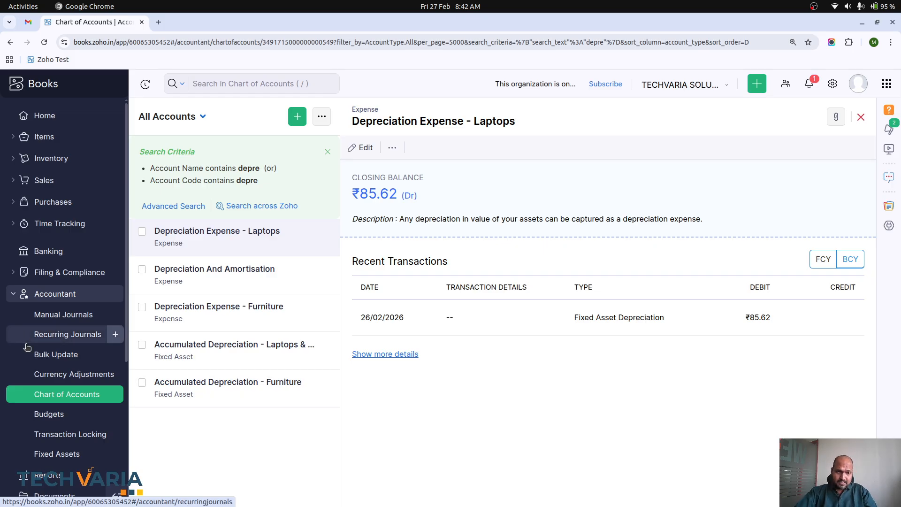
Step: Start a new fixed asset type named "Furniture" from the fixed asset types list
{"action": "left_click", "coordinate": [71, 453]}
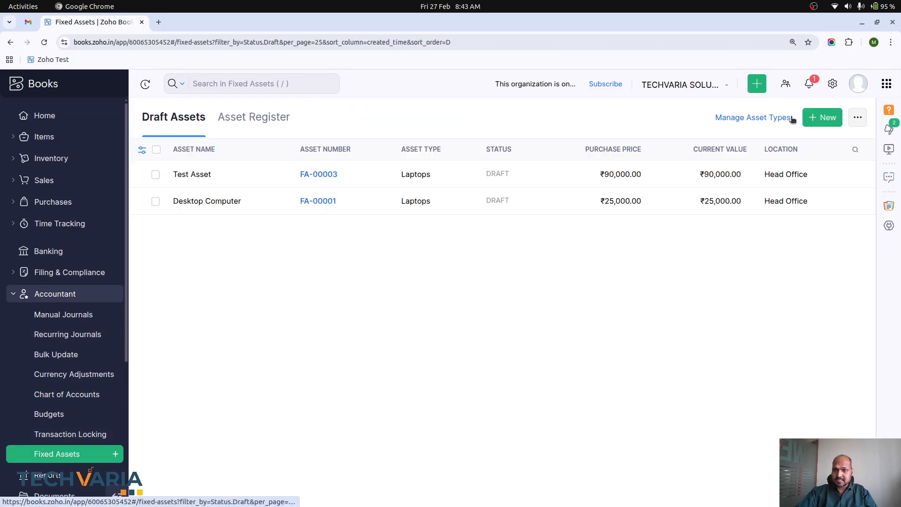
{"action": "left_click", "coordinate": [773, 118]}
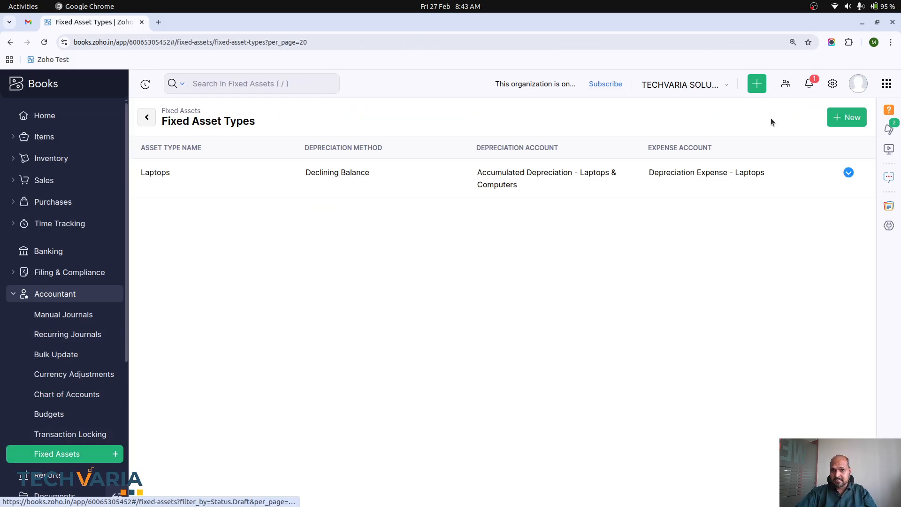
{"action": "left_click", "coordinate": [855, 118]}
{"action": "left_click", "coordinate": [497, 136]}
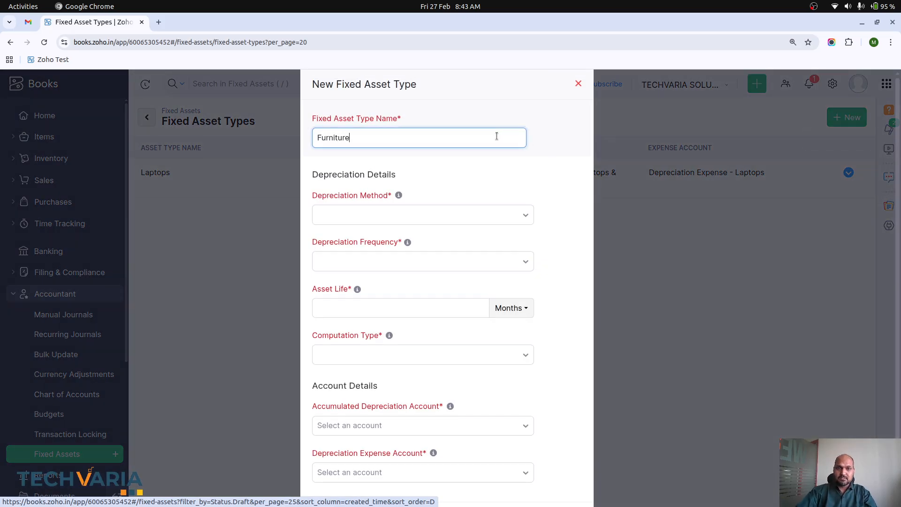
Step: Set the Furniture asset type's depreciation method to Straight Line and its depreciation frequency to Yearly
{"action": "left_click", "coordinate": [495, 214]}
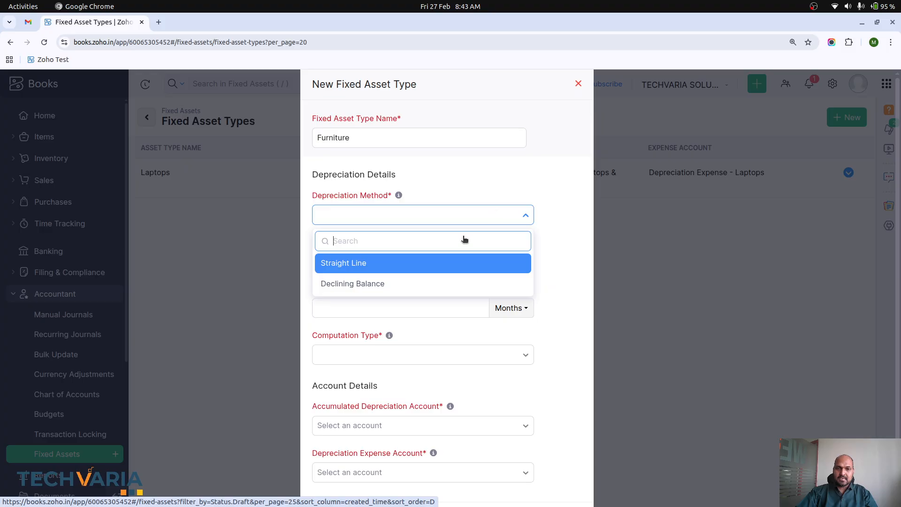
{"action": "left_click", "coordinate": [436, 268]}
{"action": "left_click", "coordinate": [419, 261]}
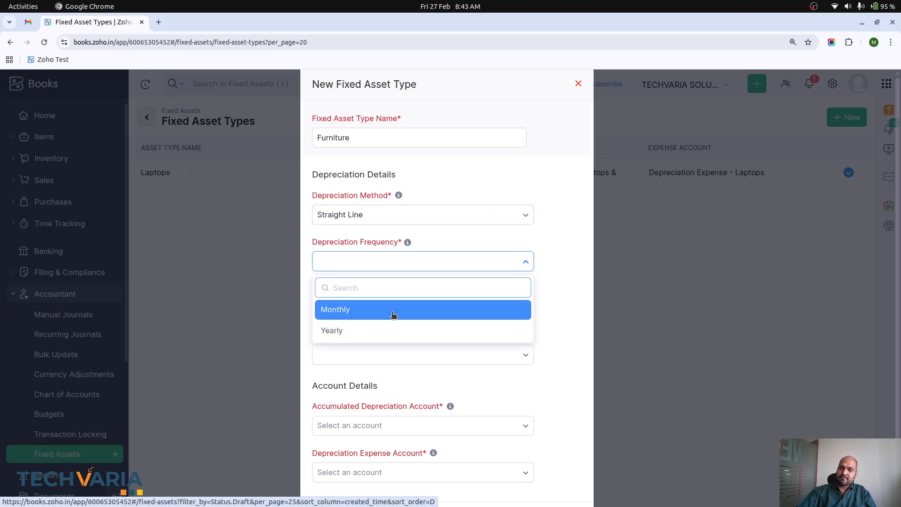
{"action": "left_click", "coordinate": [380, 330]}
{"action": "left_click", "coordinate": [383, 262]}
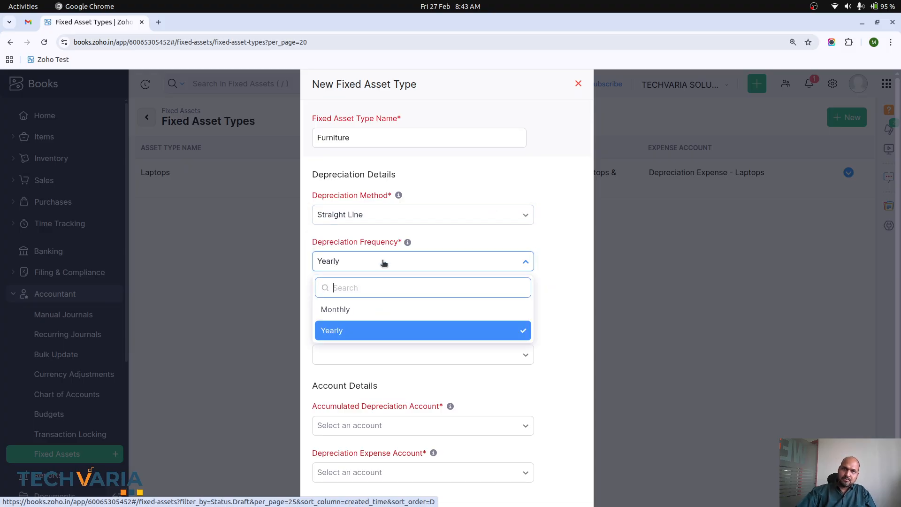
{"action": "left_click", "coordinate": [383, 262]}
Step: Set the Furniture asset type's life to 120 months and its computation type to Non Pro Rata
{"action": "left_click", "coordinate": [402, 306]}
{"action": "left_click", "coordinate": [494, 302]}
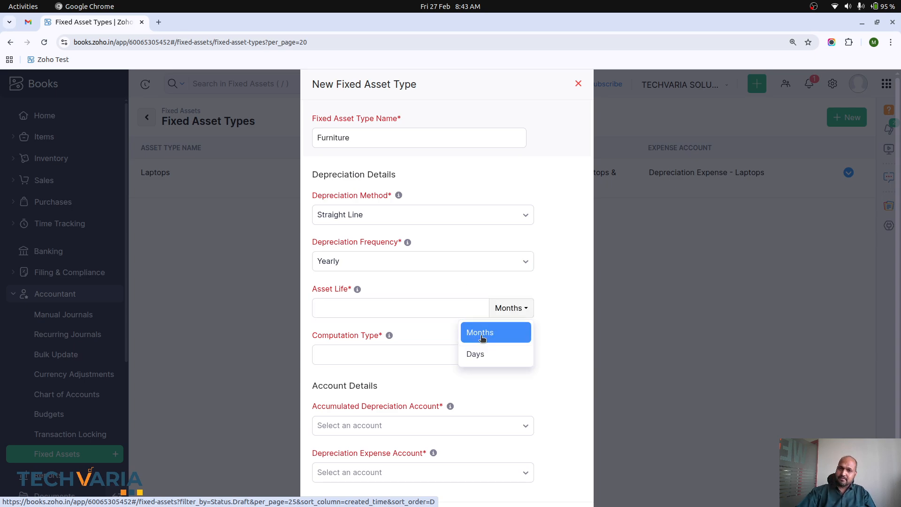
{"action": "left_click", "coordinate": [449, 308]}
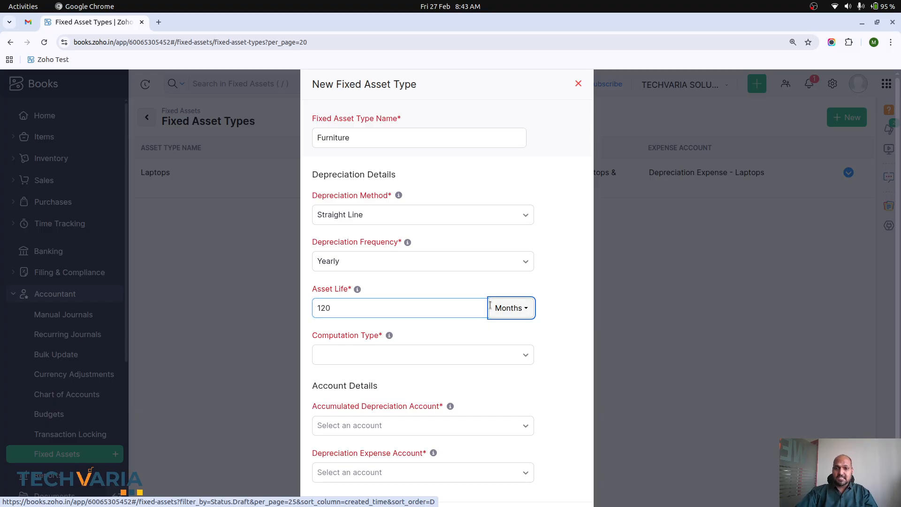
{"action": "left_click", "coordinate": [511, 308]}
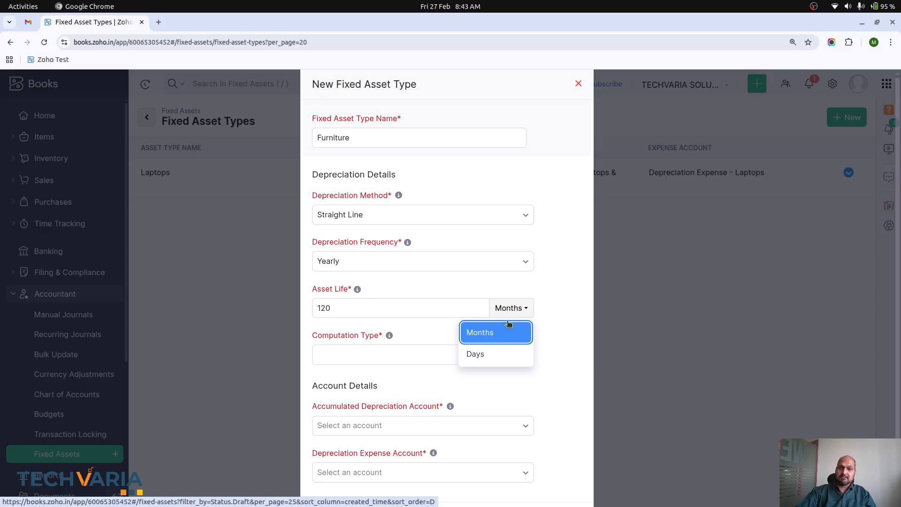
{"action": "left_click", "coordinate": [554, 316]}
{"action": "left_click", "coordinate": [455, 350]}
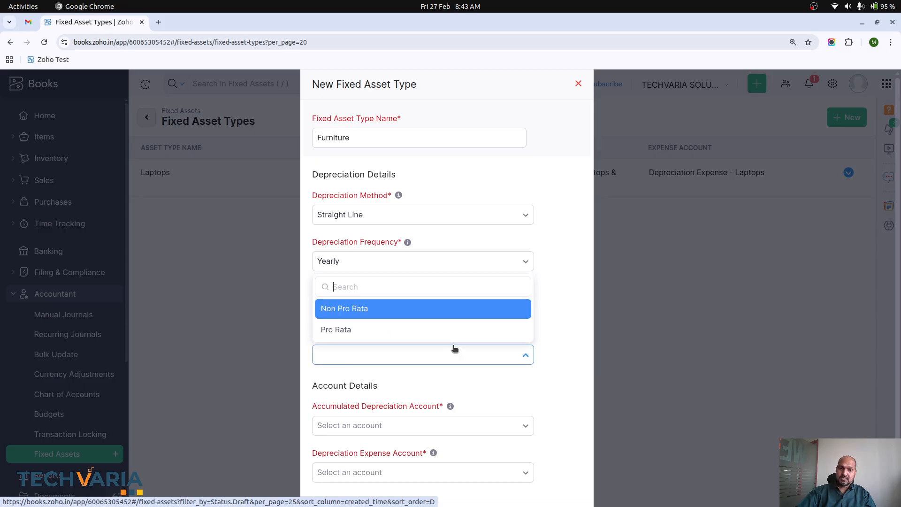
{"action": "left_click", "coordinate": [440, 309]}
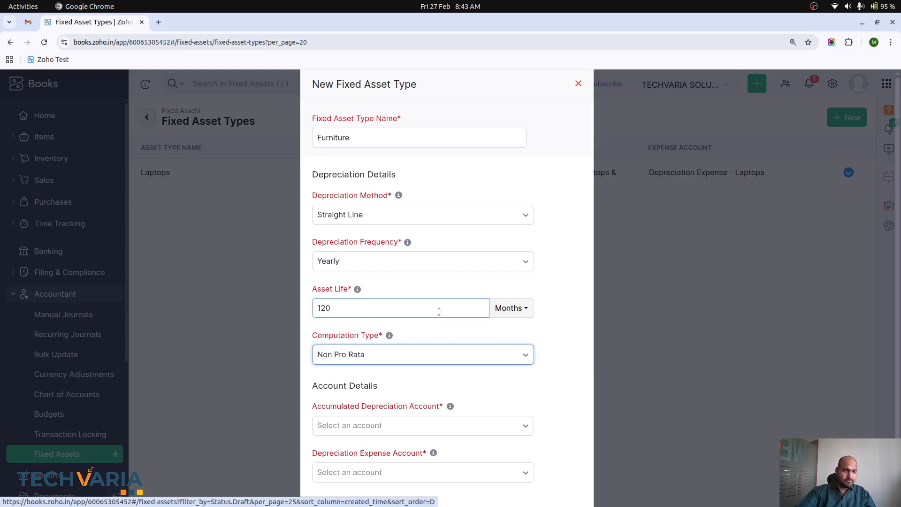
Step: Assign Accumulated Depreciation - Furniture and Depreciation Expense - Furniture as the asset type's accounts and save the type
{"action": "scroll", "coordinate": [439, 310], "scroll_direction": "down", "scroll_amount": 2}
{"action": "left_click", "coordinate": [432, 373]}
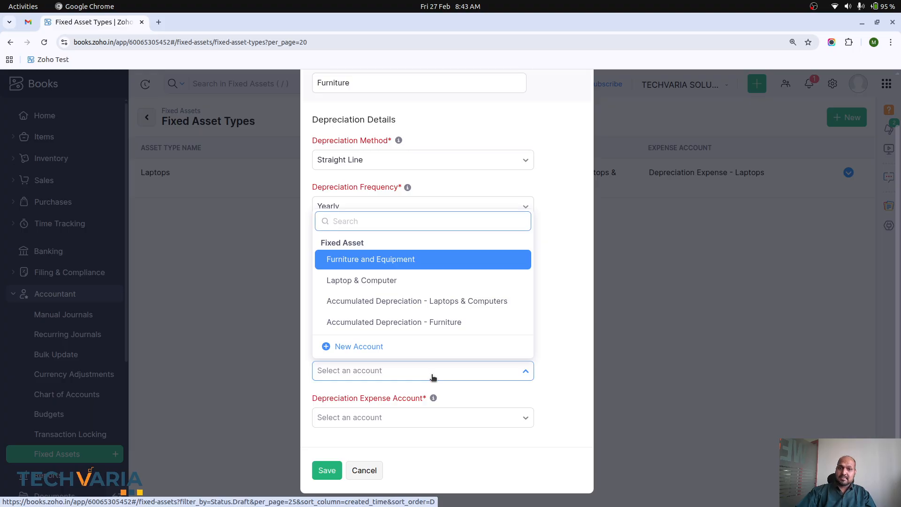
{"action": "left_click", "coordinate": [437, 327]}
{"action": "left_click", "coordinate": [440, 417]}
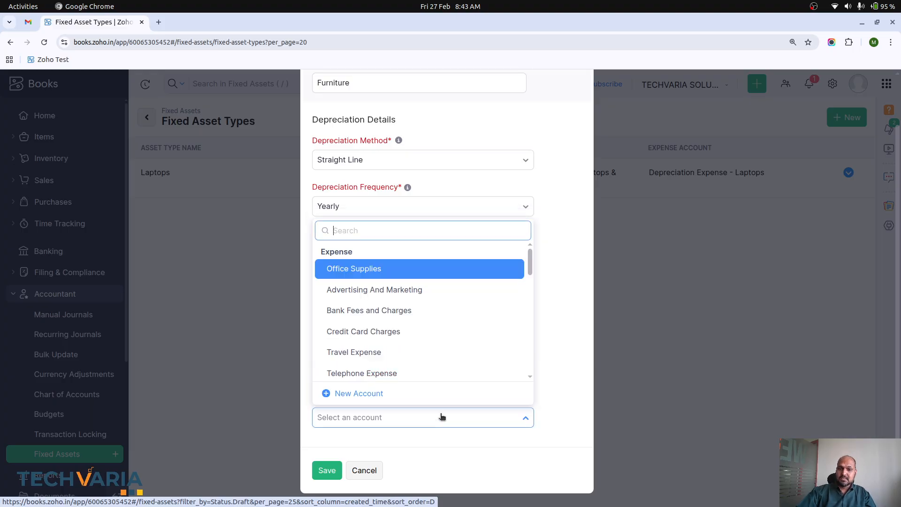
{"action": "type", "text": "dep"}
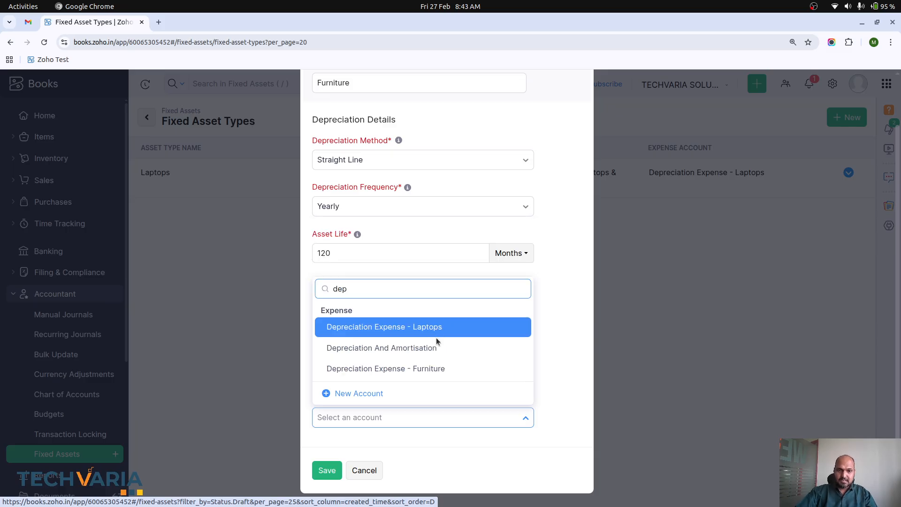
{"action": "left_click", "coordinate": [447, 368]}
{"action": "left_click", "coordinate": [333, 465]}
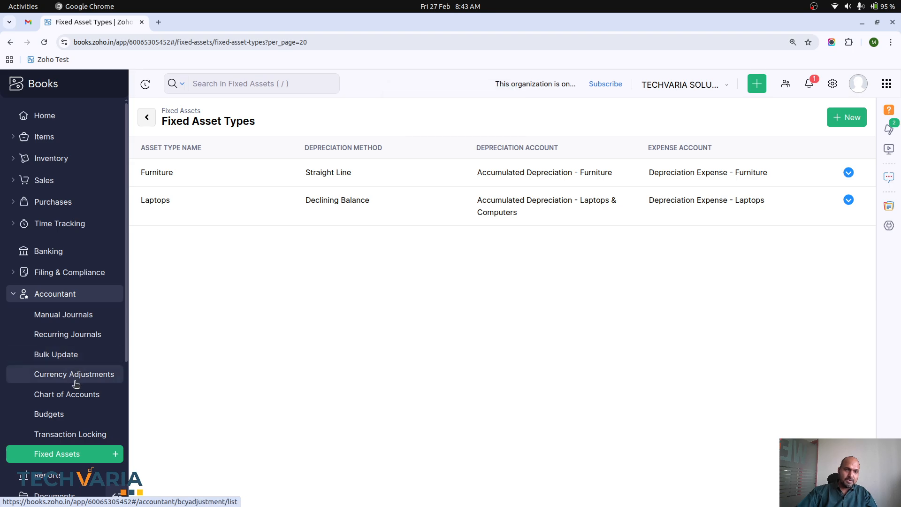
Step: Show all accounts in the Chart of Accounts and search them for "fur"
{"action": "left_click", "coordinate": [74, 398]}
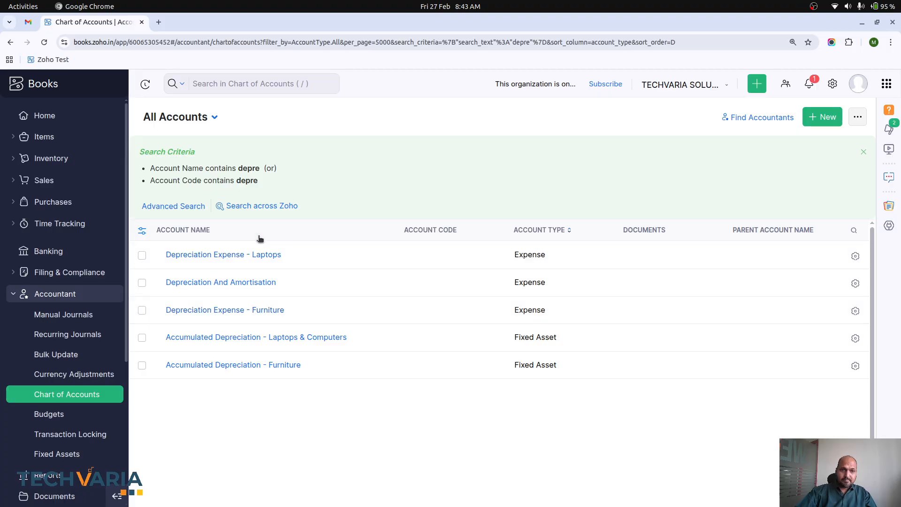
{"action": "left_click", "coordinate": [209, 117]}
{"action": "left_click", "coordinate": [182, 142]}
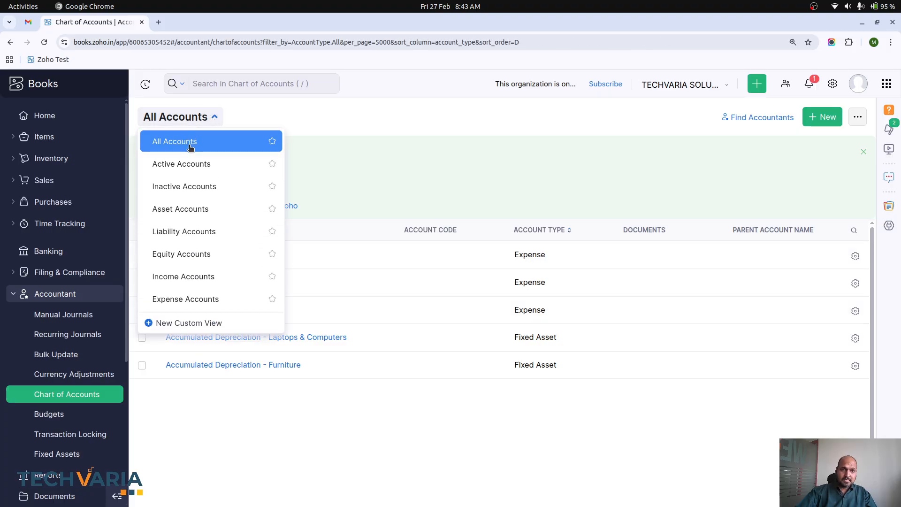
{"action": "left_click", "coordinate": [245, 87]}
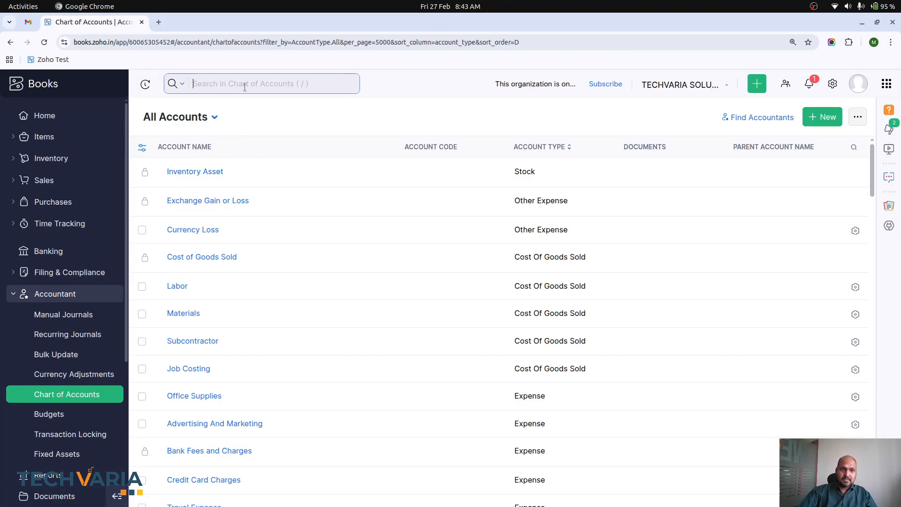
{"action": "type", "text": "furi"}
{"action": "key", "text": "Return"}
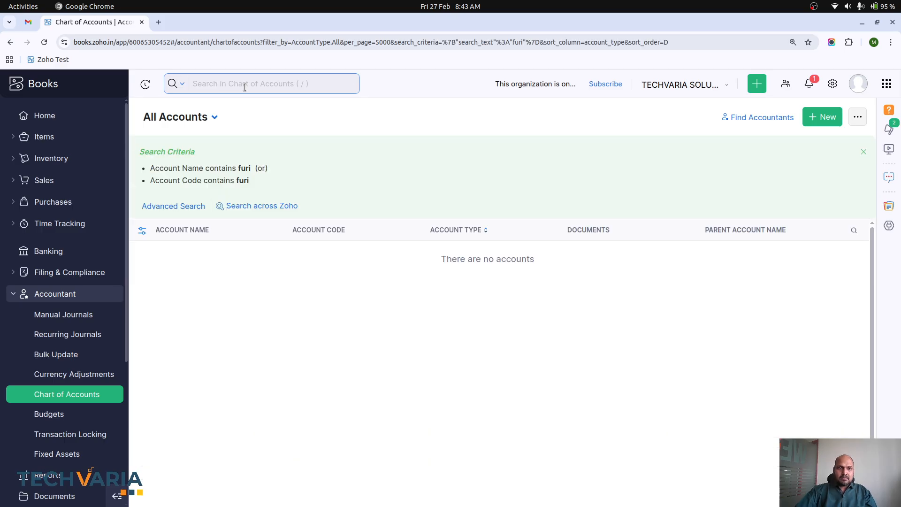
{"action": "type", "text": "fur"}
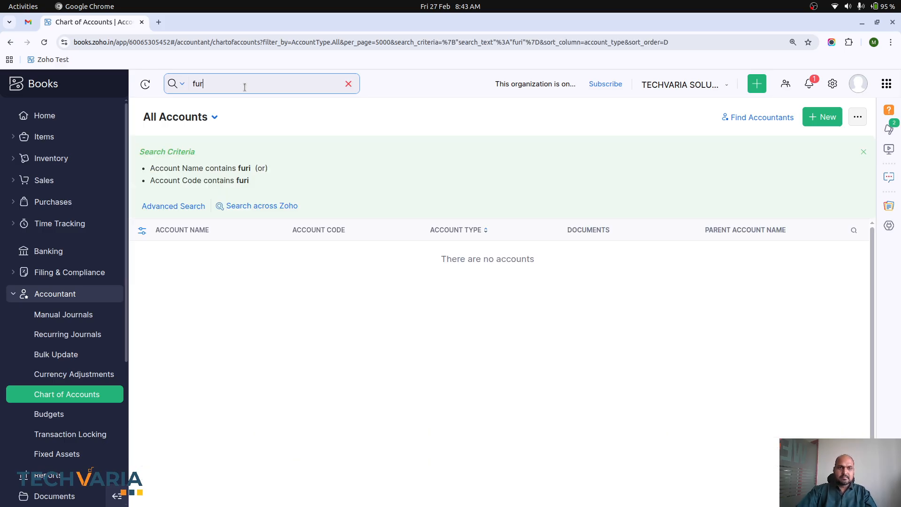
{"action": "key", "text": "Return"}
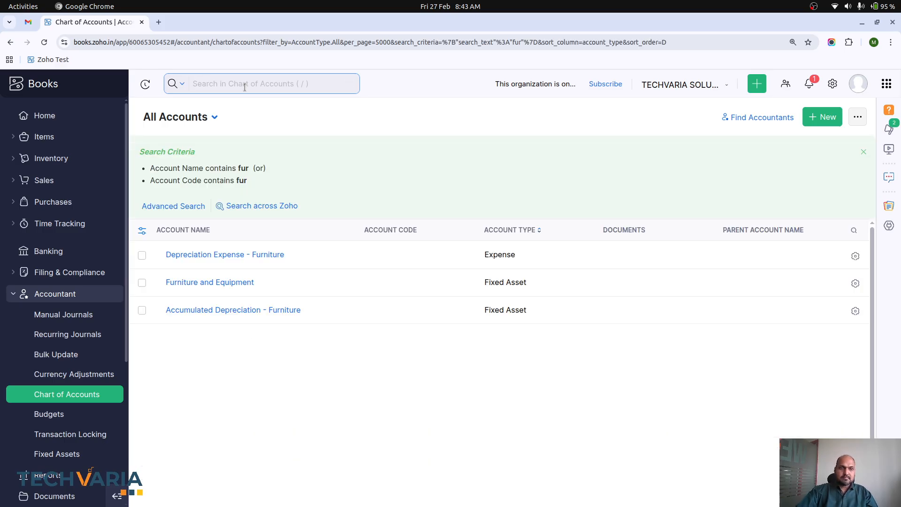
Step: Edit the Furniture and Equipment account to create line items as fixed assets of type Furniture, add it to the dashboard watchlist, and save
{"action": "left_click", "coordinate": [210, 283]}
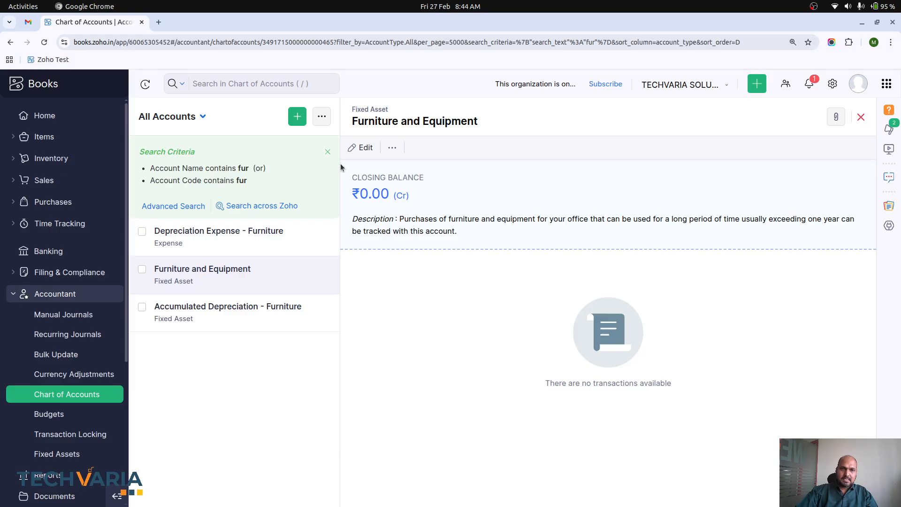
{"action": "left_click", "coordinate": [359, 148]}
{"action": "left_click", "coordinate": [302, 239]}
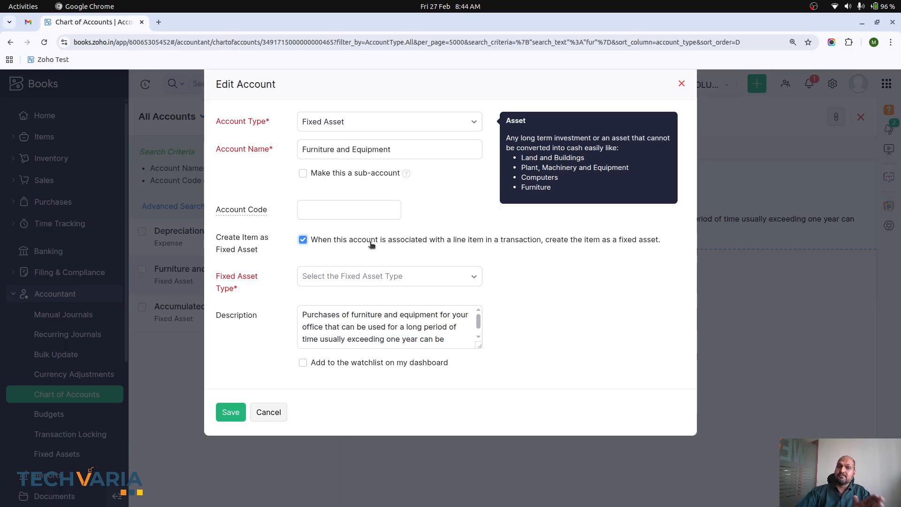
{"action": "left_click", "coordinate": [389, 275]}
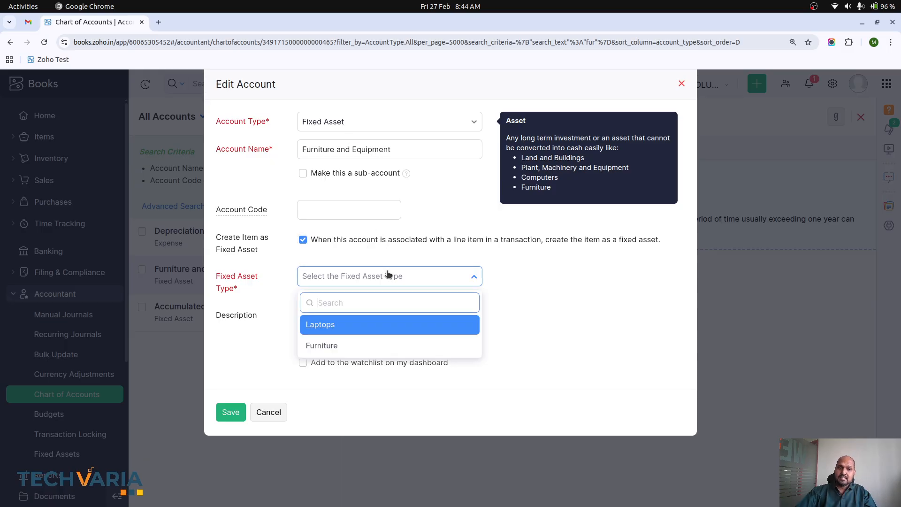
{"action": "left_click", "coordinate": [369, 346]}
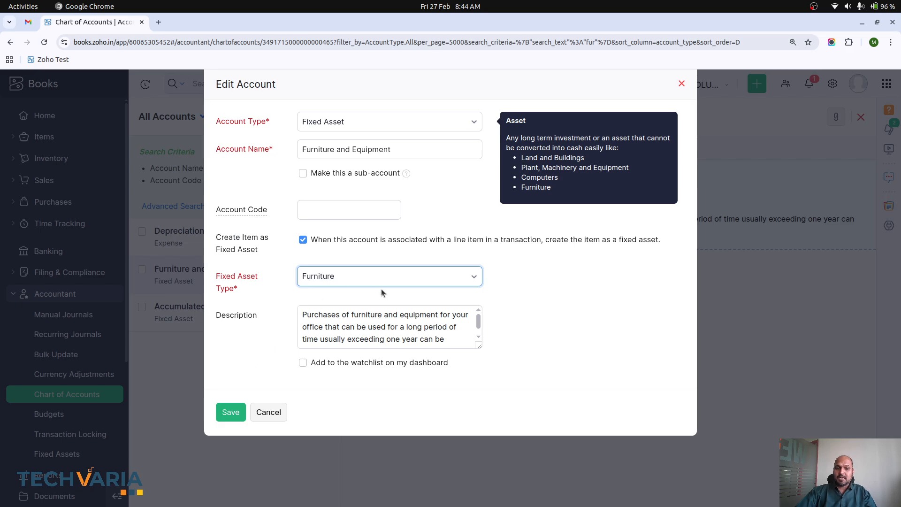
{"action": "scroll", "coordinate": [317, 348], "scroll_direction": "down", "scroll_amount": 1}
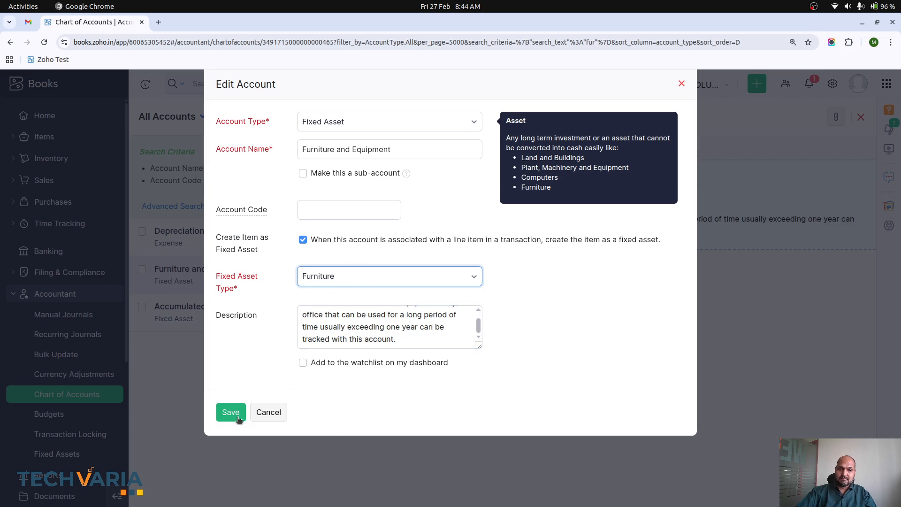
{"action": "left_click", "coordinate": [302, 364]}
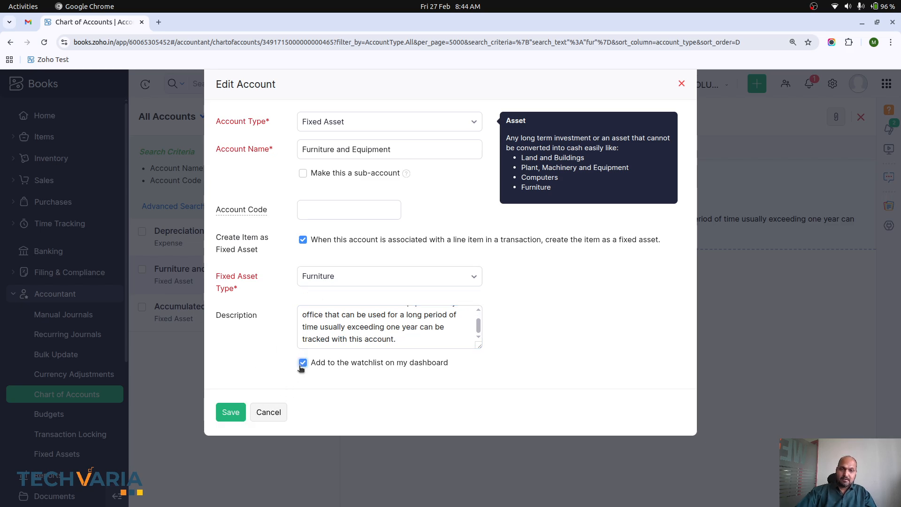
{"action": "left_click", "coordinate": [228, 412]}
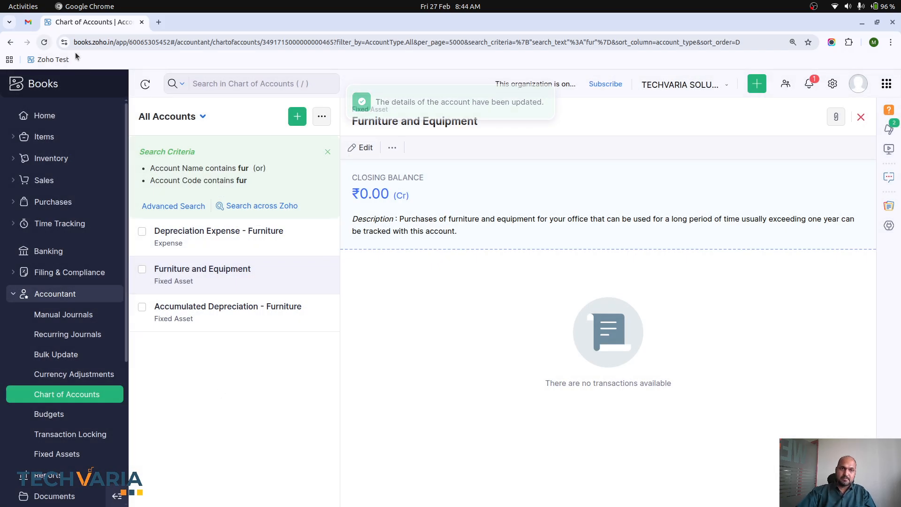
{"action": "left_click", "coordinate": [44, 42]}
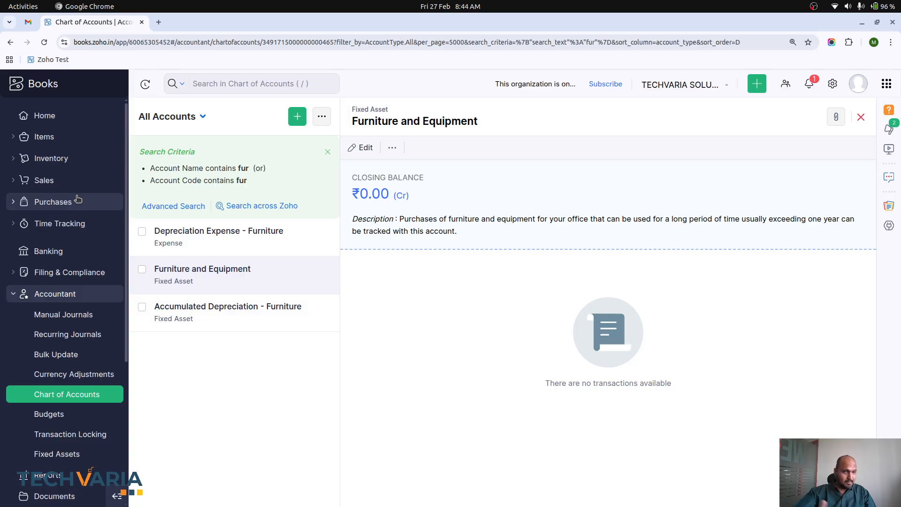
Step: Open the Desktop Computer draft asset and review its overview, depreciation and account details, and depreciation schedule
{"action": "left_click", "coordinate": [70, 453]}
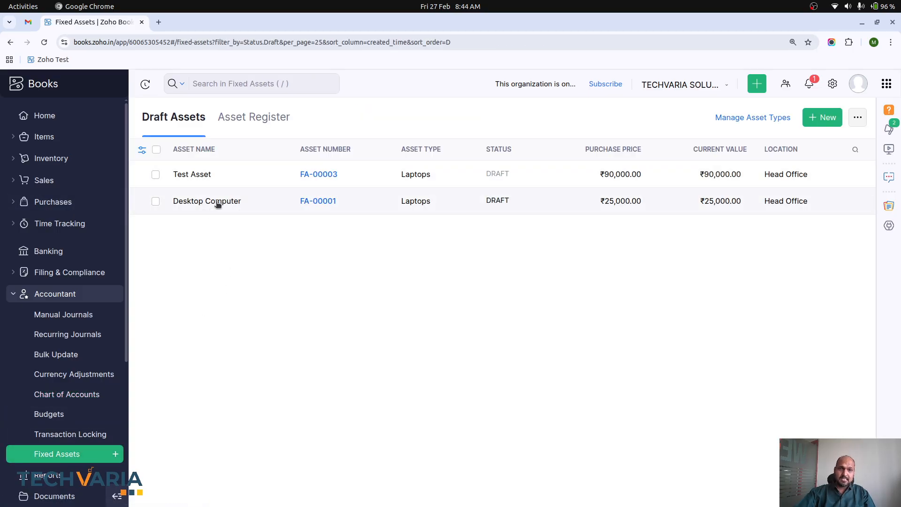
{"action": "left_click", "coordinate": [291, 202]}
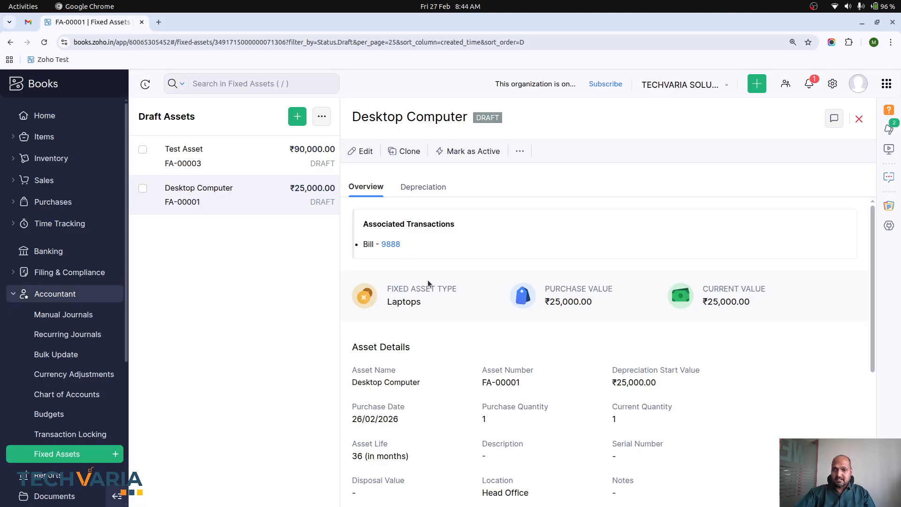
{"action": "scroll", "coordinate": [427, 281], "scroll_direction": "down", "scroll_amount": 1}
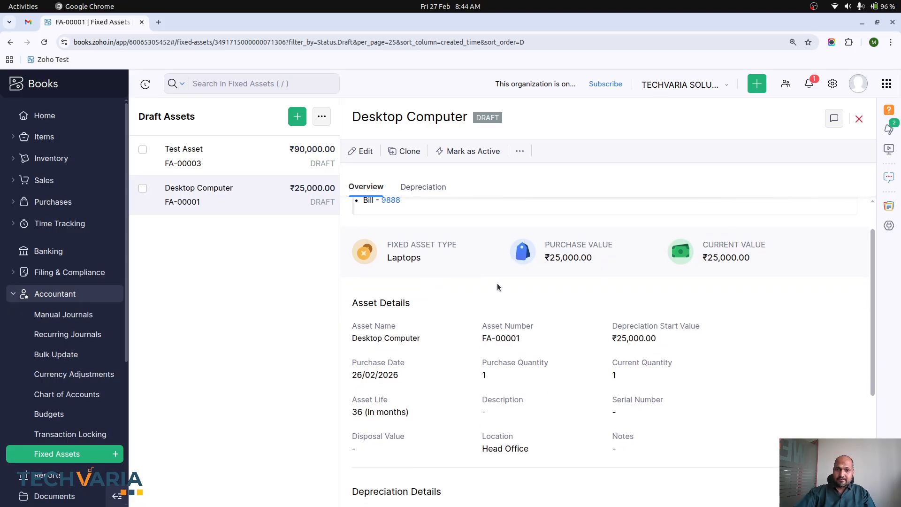
{"action": "scroll", "coordinate": [497, 287], "scroll_direction": "up", "scroll_amount": 1}
{"action": "scroll", "coordinate": [495, 315], "scroll_direction": "down", "scroll_amount": 3}
{"action": "scroll", "coordinate": [509, 316], "scroll_direction": "down", "scroll_amount": 1}
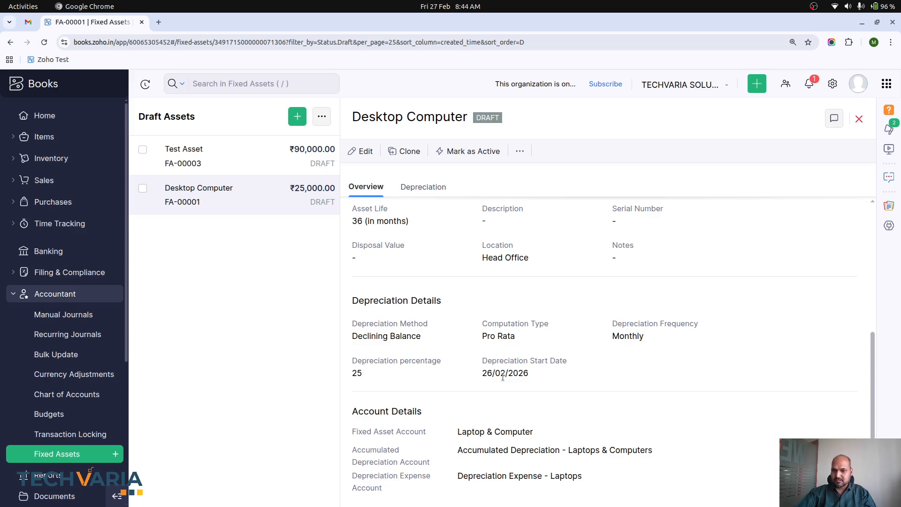
{"action": "scroll", "coordinate": [565, 393], "scroll_direction": "up", "scroll_amount": 4}
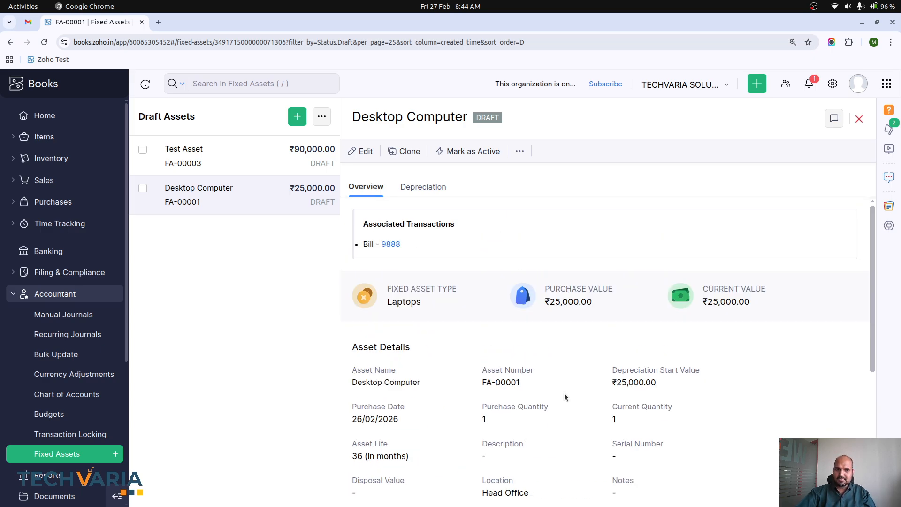
{"action": "left_click", "coordinate": [424, 187]}
{"action": "scroll", "coordinate": [521, 273], "scroll_direction": "down", "scroll_amount": 6}
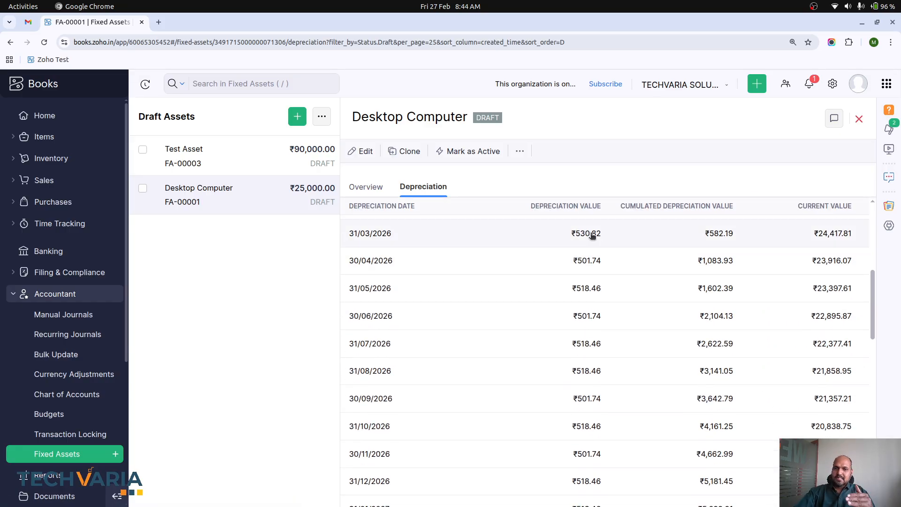
Step: Change the Desktop Computer asset's depreciation computation type to Non Pro Rata and save it as a draft
{"action": "left_click", "coordinate": [380, 192]}
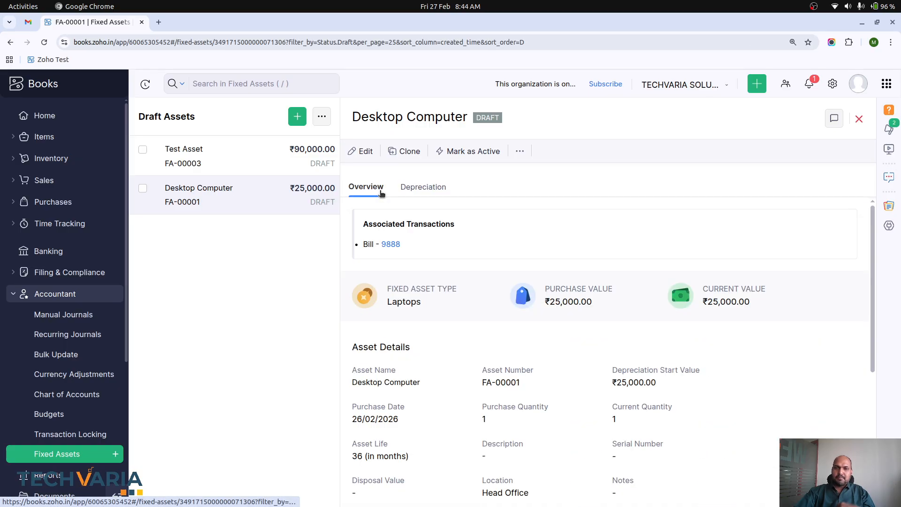
{"action": "scroll", "coordinate": [511, 350], "scroll_direction": "down", "scroll_amount": 3}
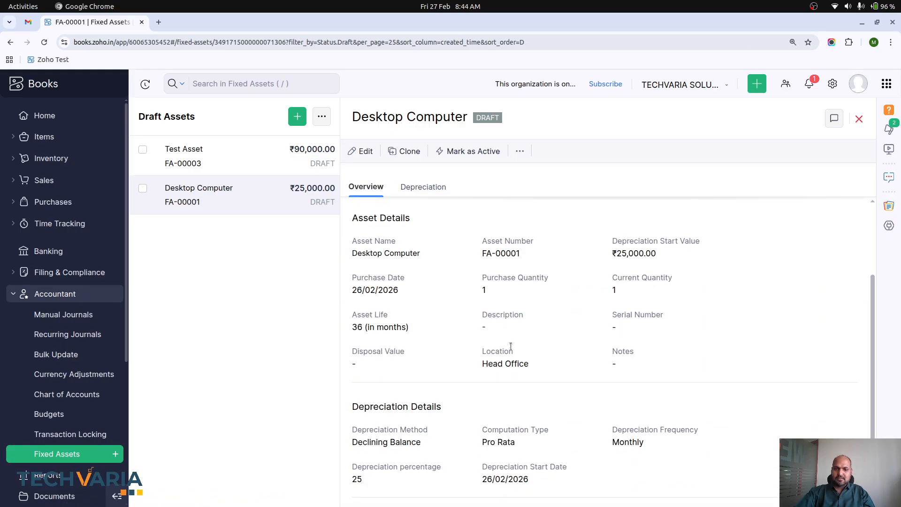
{"action": "scroll", "coordinate": [503, 363], "scroll_direction": "up", "scroll_amount": 3}
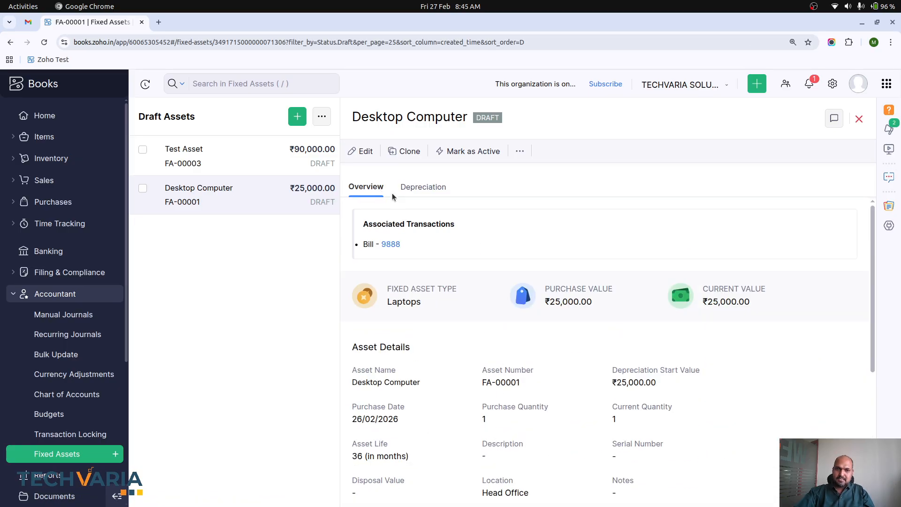
{"action": "left_click", "coordinate": [363, 151]}
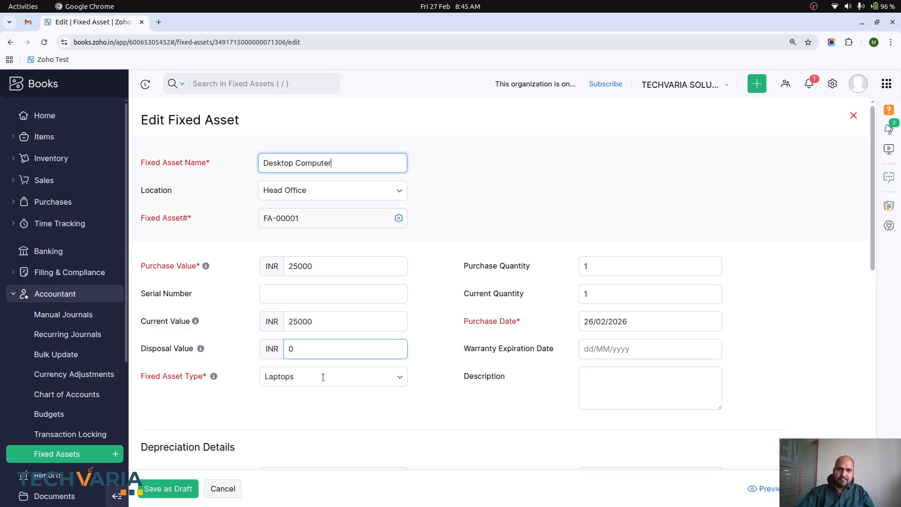
{"action": "scroll", "coordinate": [432, 388], "scroll_direction": "down", "scroll_amount": 4}
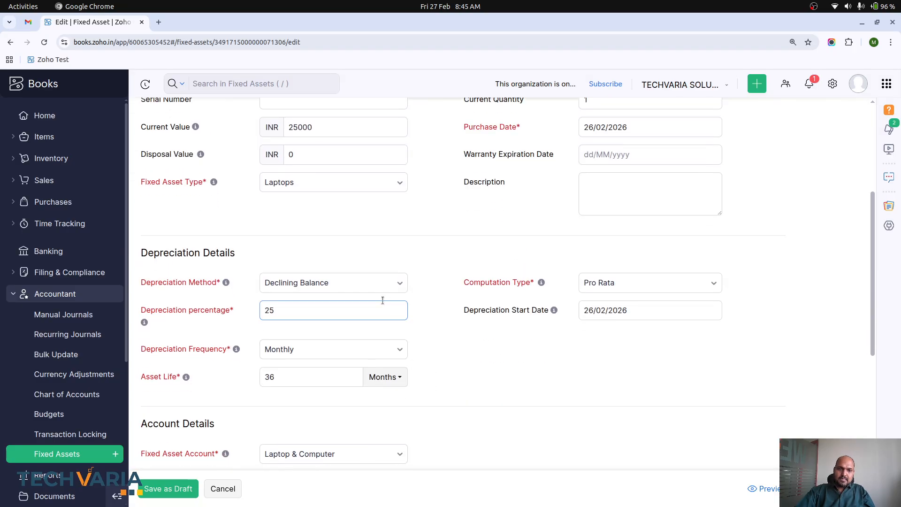
{"action": "left_click", "coordinate": [643, 285]}
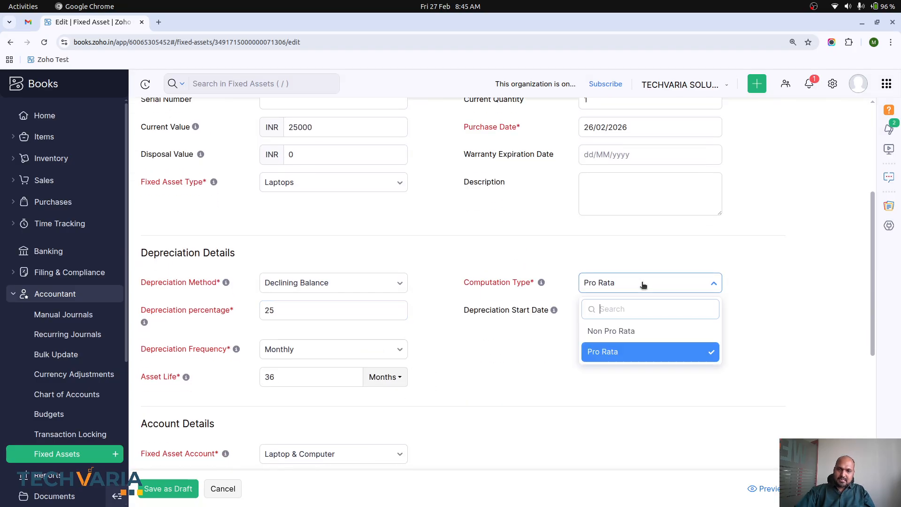
{"action": "left_click", "coordinate": [616, 332]}
{"action": "left_click", "coordinate": [182, 493]}
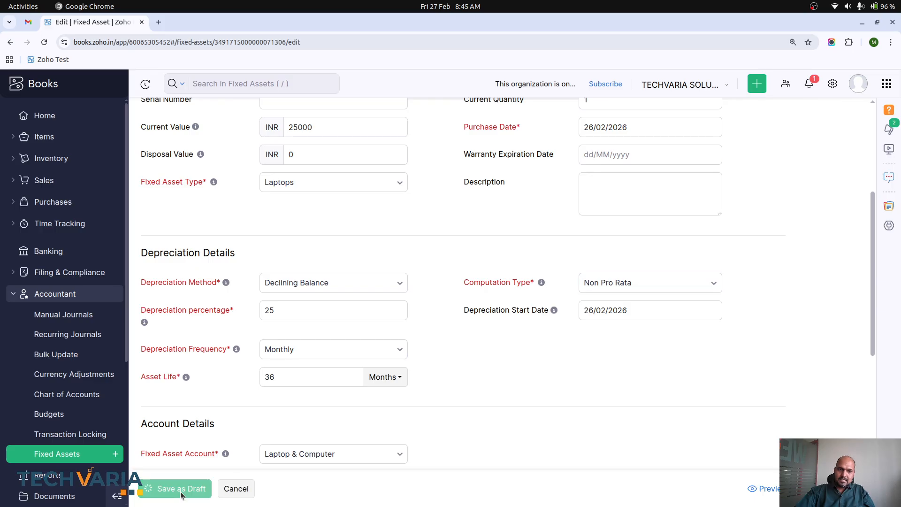
Step: Examine the Desktop Computer's depreciation flowchart, depreciation details and forecast under the Non Pro Rata computation
{"action": "left_click", "coordinate": [420, 187]}
{"action": "scroll", "coordinate": [538, 254], "scroll_direction": "down", "scroll_amount": 4}
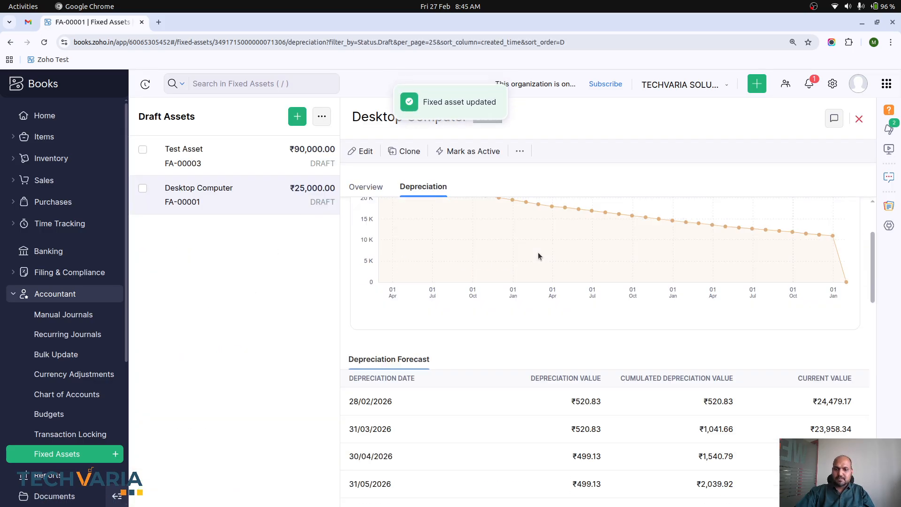
{"action": "scroll", "coordinate": [513, 290], "scroll_direction": "up", "scroll_amount": 4}
{"action": "left_click", "coordinate": [365, 187]}
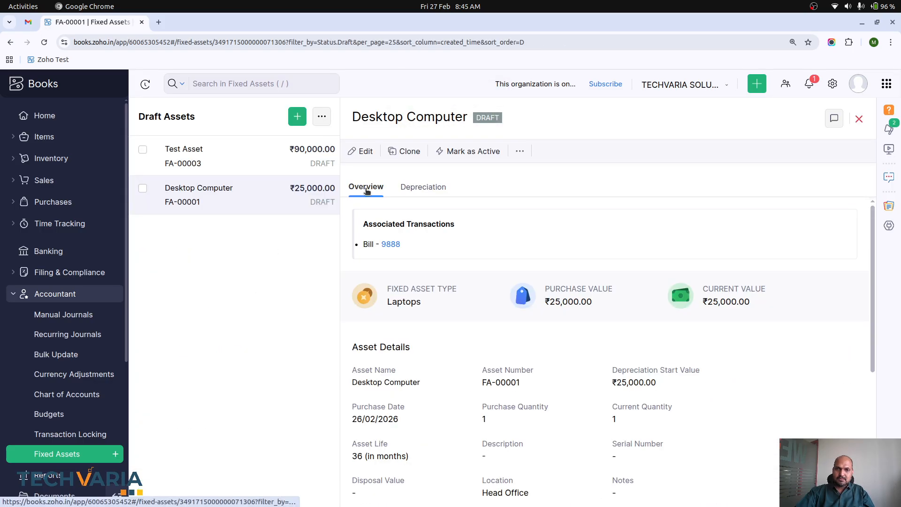
{"action": "scroll", "coordinate": [466, 323], "scroll_direction": "down", "scroll_amount": 5}
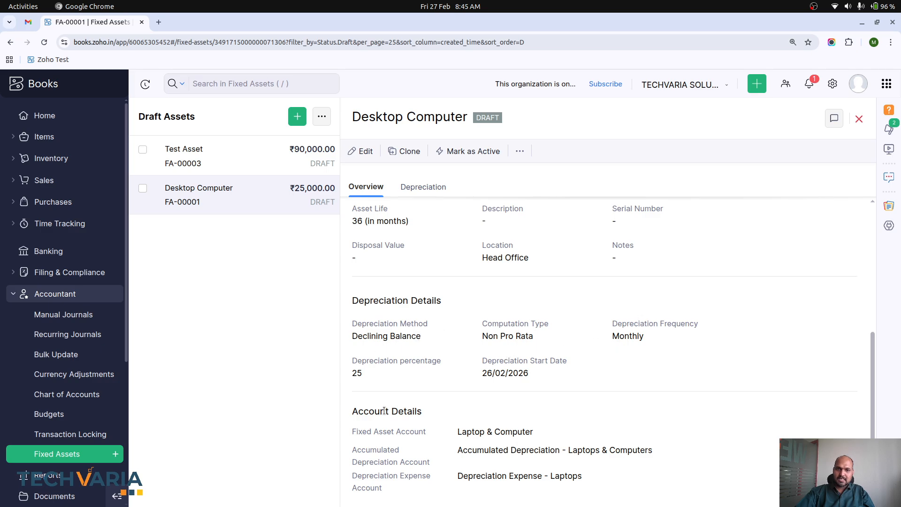
{"action": "left_click", "coordinate": [425, 187]}
{"action": "scroll", "coordinate": [497, 394], "scroll_direction": "down", "scroll_amount": 2}
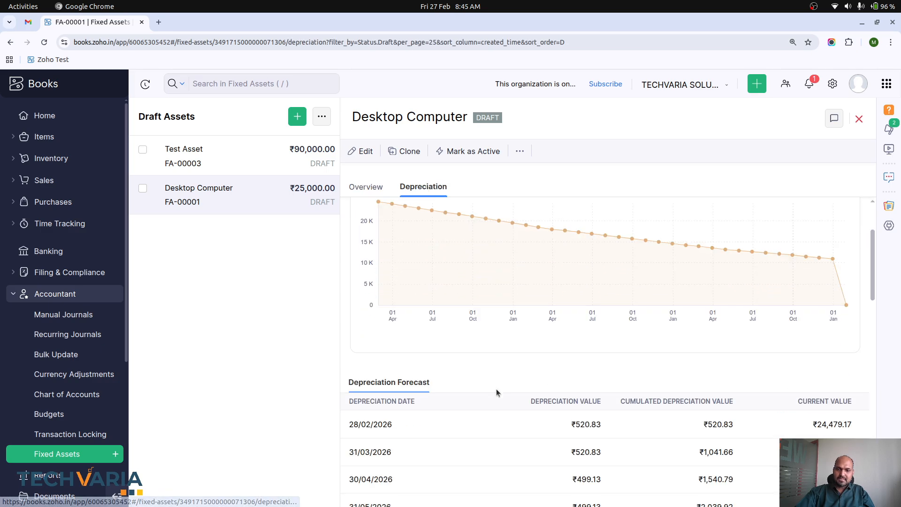
{"action": "scroll", "coordinate": [497, 389], "scroll_direction": "down", "scroll_amount": 2}
{"action": "scroll", "coordinate": [497, 389], "scroll_direction": "down", "scroll_amount": 4}
{"action": "scroll", "coordinate": [496, 388], "scroll_direction": "up", "scroll_amount": 8}
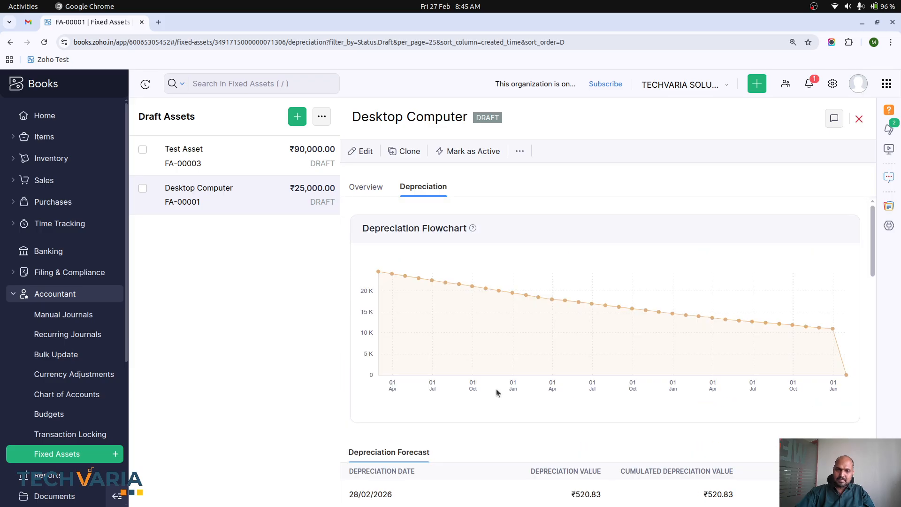
{"action": "scroll", "coordinate": [483, 398], "scroll_direction": "down", "scroll_amount": 5}
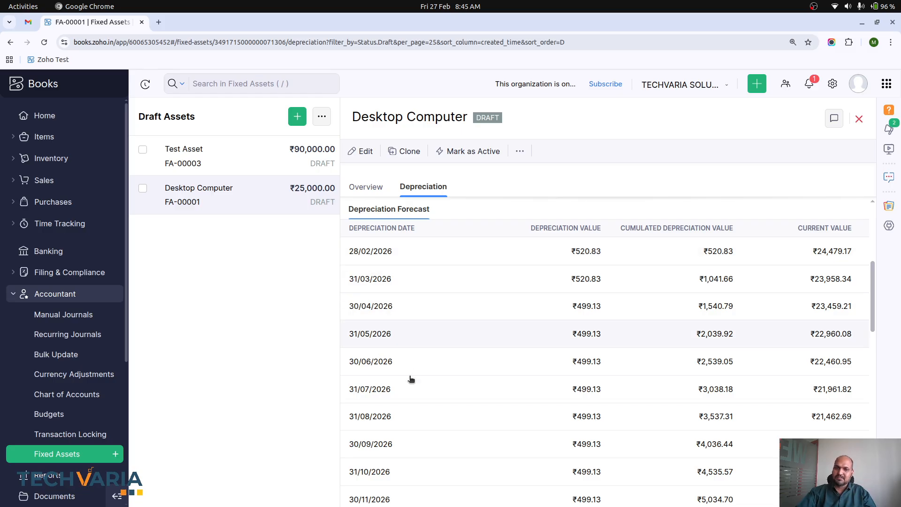
{"action": "scroll", "coordinate": [411, 379], "scroll_direction": "down", "scroll_amount": 10}
{"action": "scroll", "coordinate": [410, 387], "scroll_direction": "up", "scroll_amount": 10}
Step: Set the Desktop Computer's computation type back to Pro Rata, save it as a draft, and review its depreciation forecast
{"action": "left_click", "coordinate": [360, 151]}
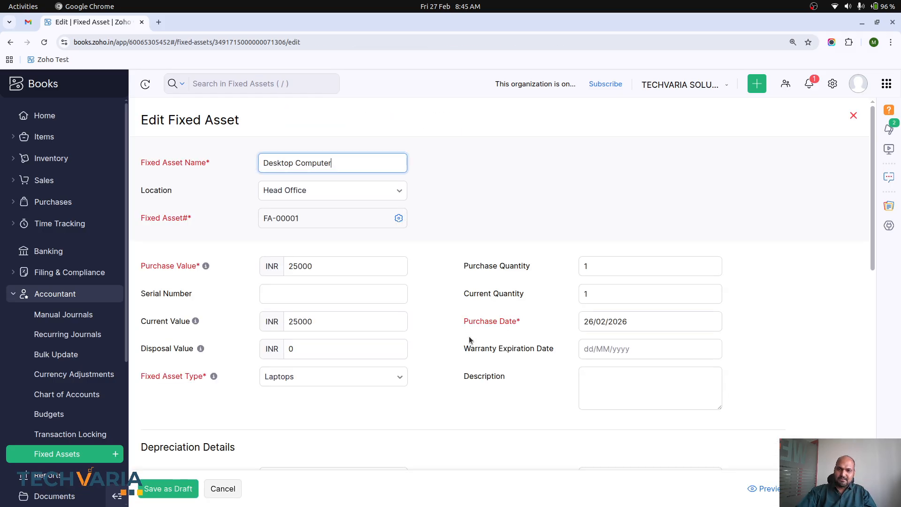
{"action": "scroll", "coordinate": [432, 392], "scroll_direction": "down", "scroll_amount": 5}
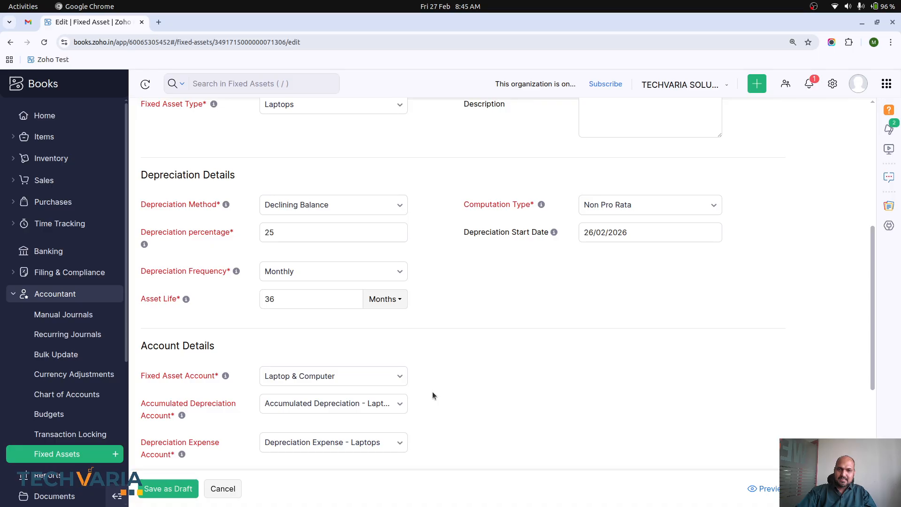
{"action": "left_click", "coordinate": [598, 213]}
{"action": "left_click", "coordinate": [607, 272]}
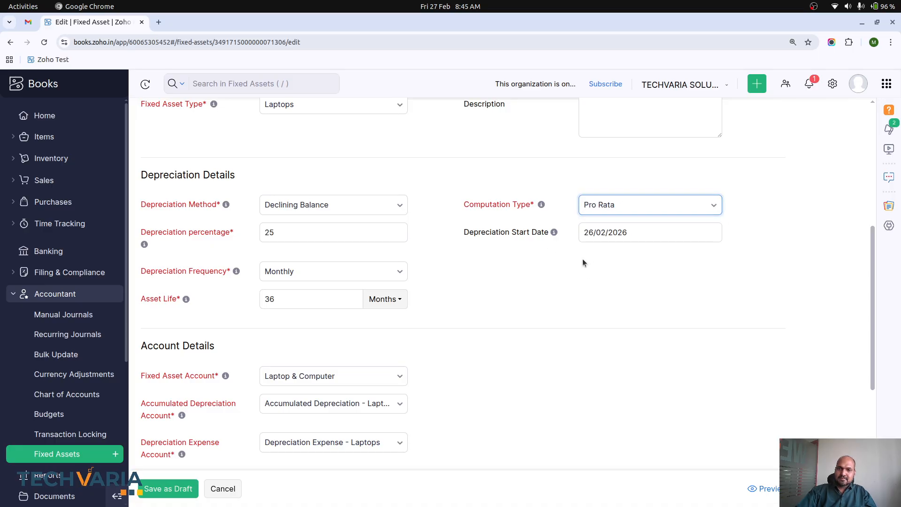
{"action": "left_click", "coordinate": [187, 488]}
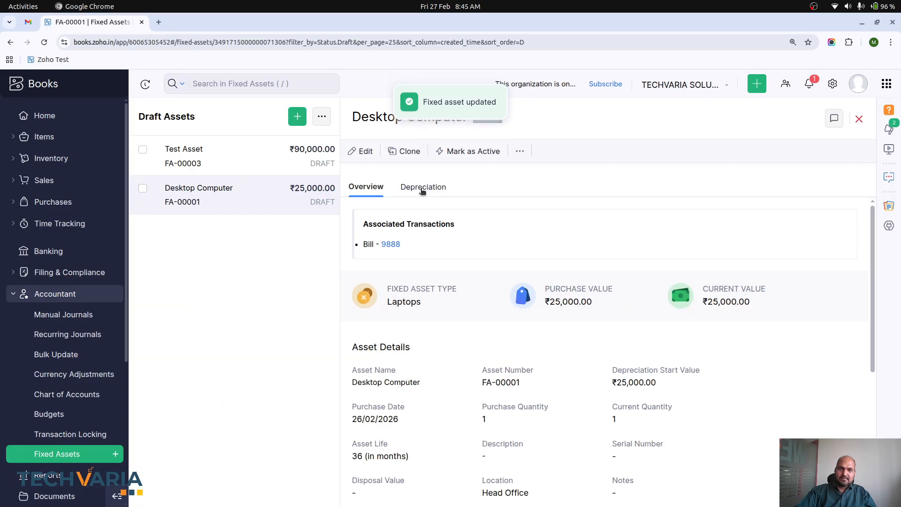
{"action": "left_click", "coordinate": [422, 188]}
{"action": "scroll", "coordinate": [466, 296], "scroll_direction": "down", "scroll_amount": 3}
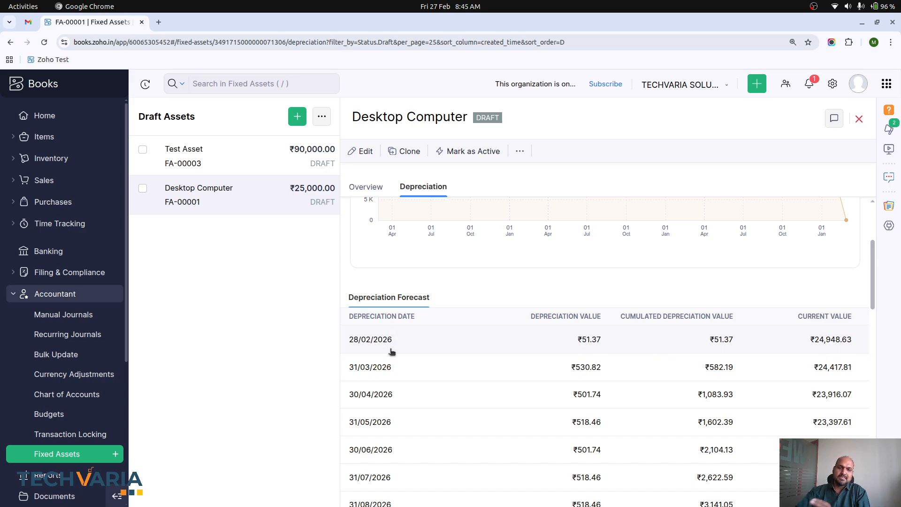
{"action": "scroll", "coordinate": [455, 406], "scroll_direction": "down", "scroll_amount": 7}
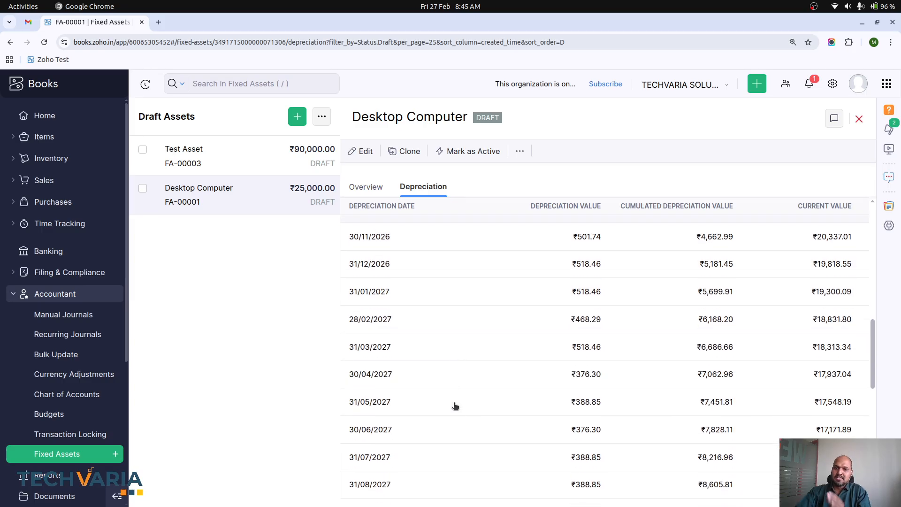
{"action": "scroll", "coordinate": [455, 406], "scroll_direction": "down", "scroll_amount": 10}
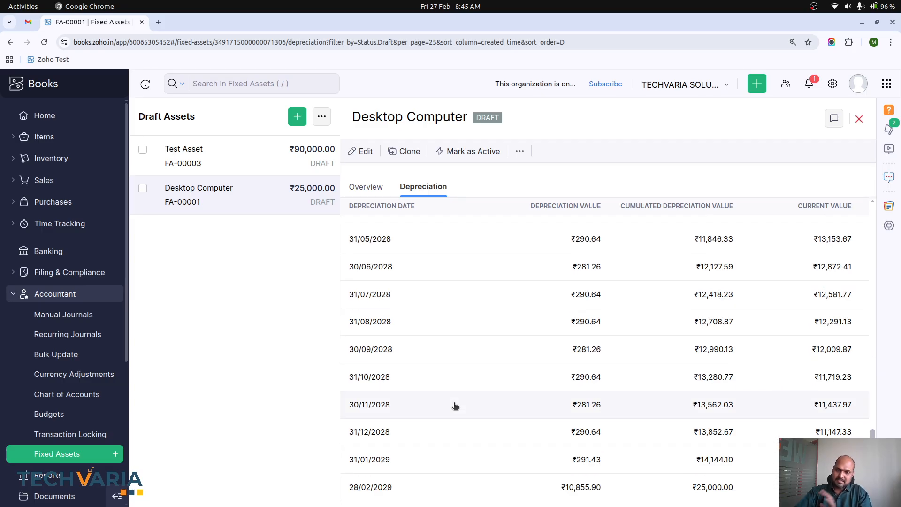
{"action": "scroll", "coordinate": [455, 406], "scroll_direction": "up", "scroll_amount": 15}
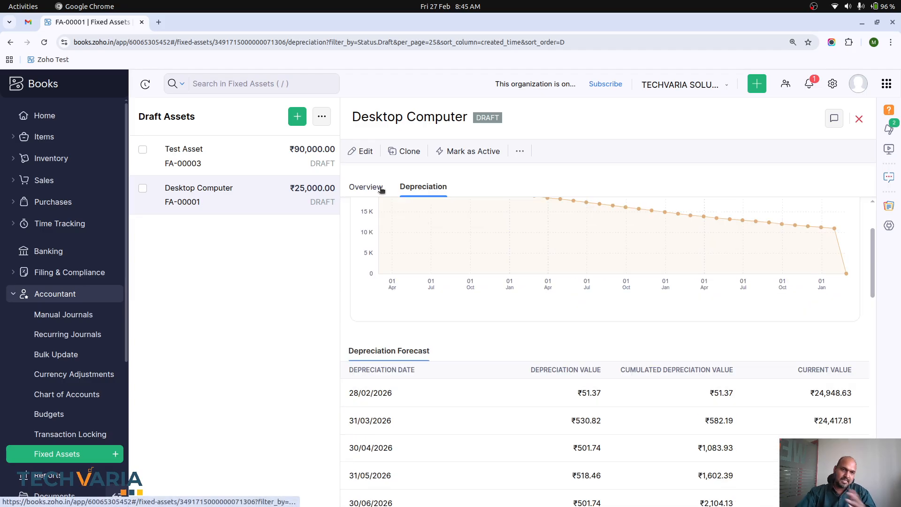
Step: Start a new purchase order and search the vendors for "Furniture Wala"
{"action": "left_click", "coordinate": [44, 140]}
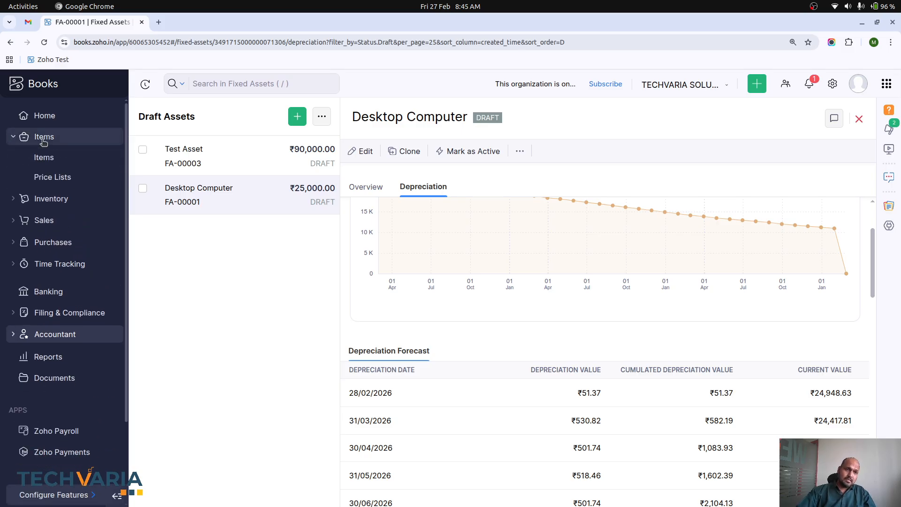
{"action": "left_click", "coordinate": [52, 241]}
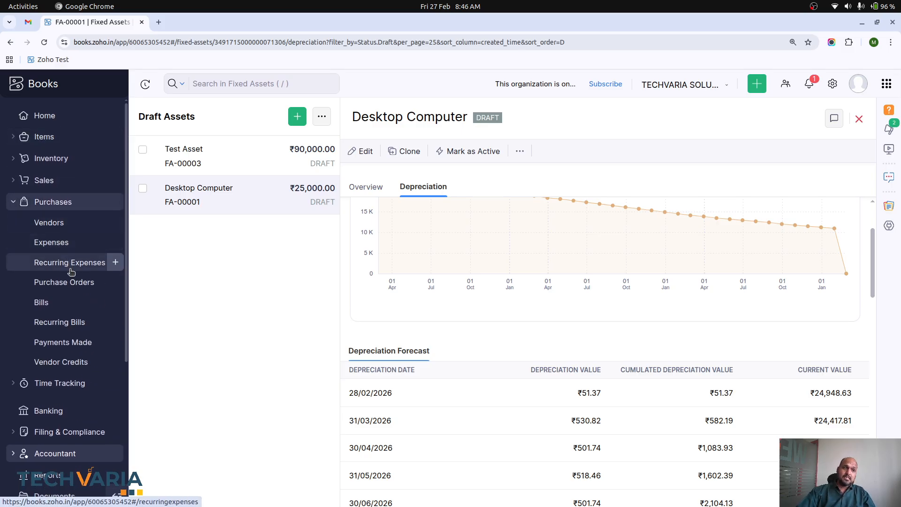
{"action": "left_click", "coordinate": [75, 282]}
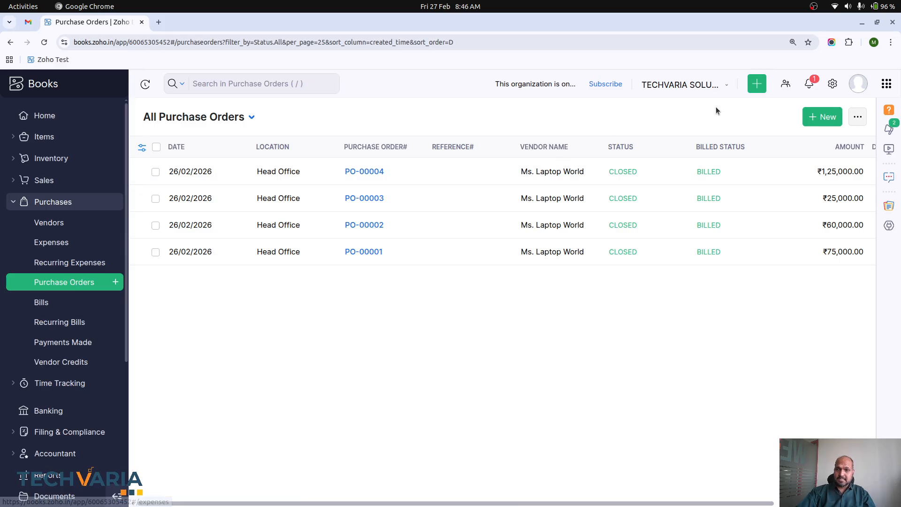
{"action": "left_click", "coordinate": [825, 118]}
{"action": "left_click", "coordinate": [413, 168]}
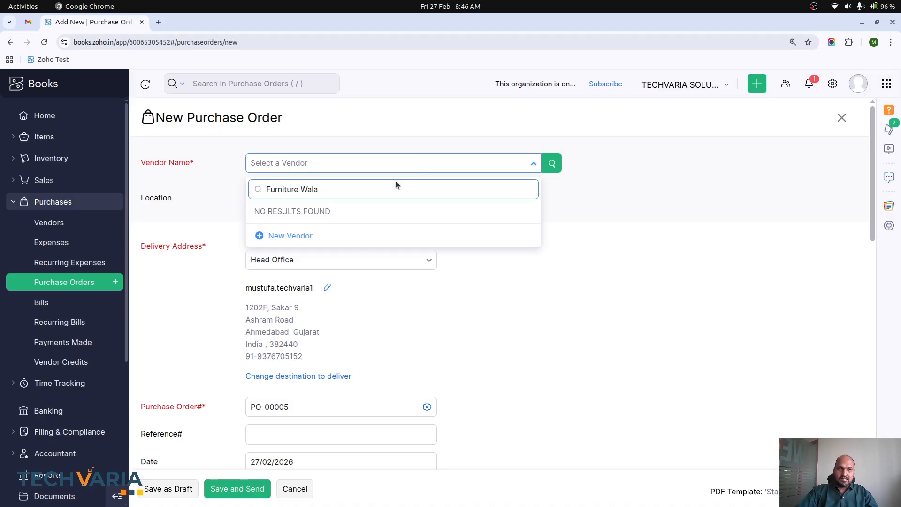
Step: Start a new vendor with display name Furniture Wala, choosing the salutation Ms. and entering Furniture Wala as the company name
{"action": "left_click", "coordinate": [353, 237]}
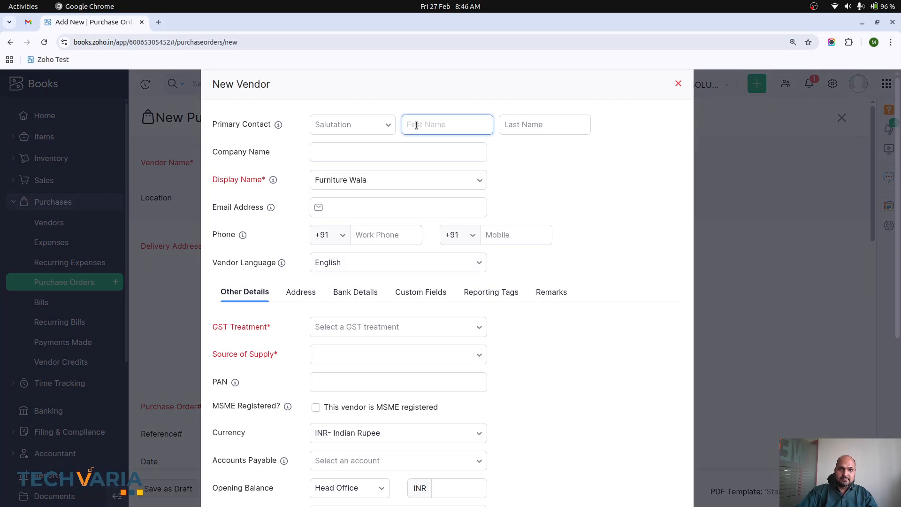
{"action": "left_click", "coordinate": [370, 118]}
{"action": "left_click", "coordinate": [348, 192]}
{"action": "left_click", "coordinate": [429, 120]}
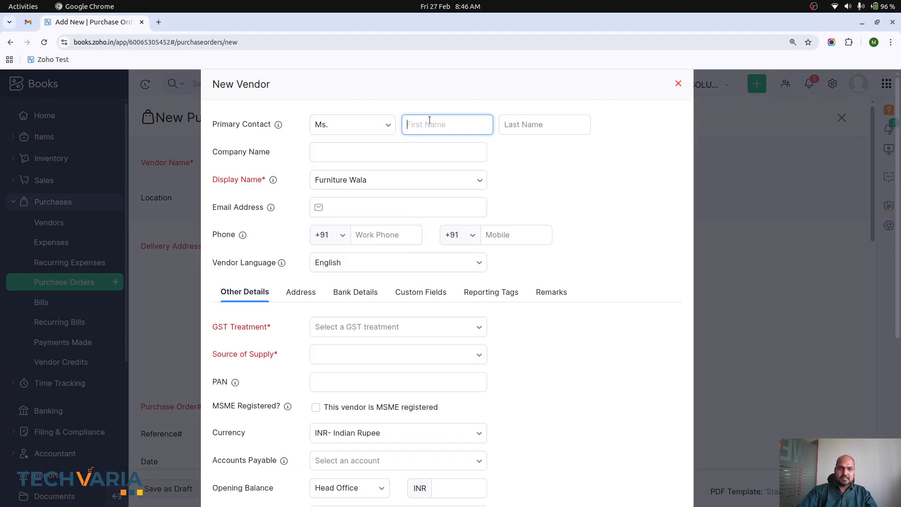
{"action": "left_click", "coordinate": [384, 152]}
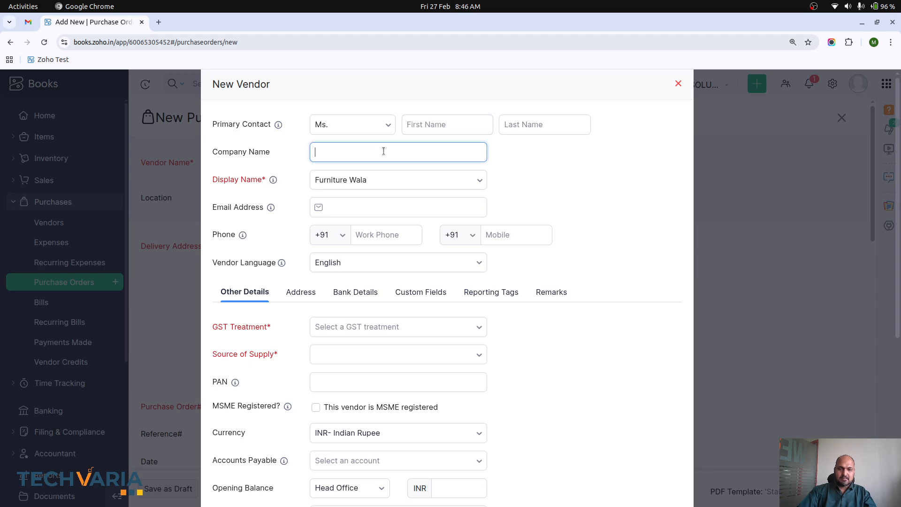
{"action": "type", "text": "Furniture Wal"}
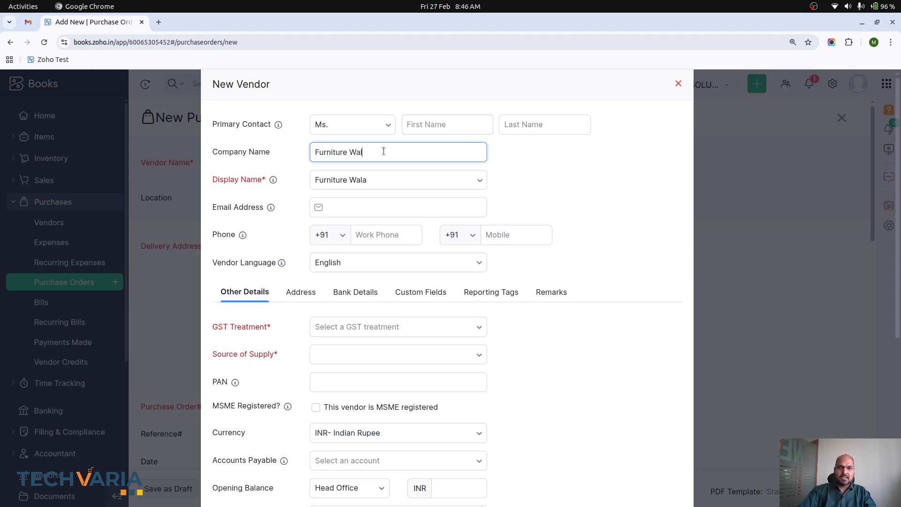
{"action": "type", "text": "a"}
{"action": "left_click", "coordinate": [400, 208]}
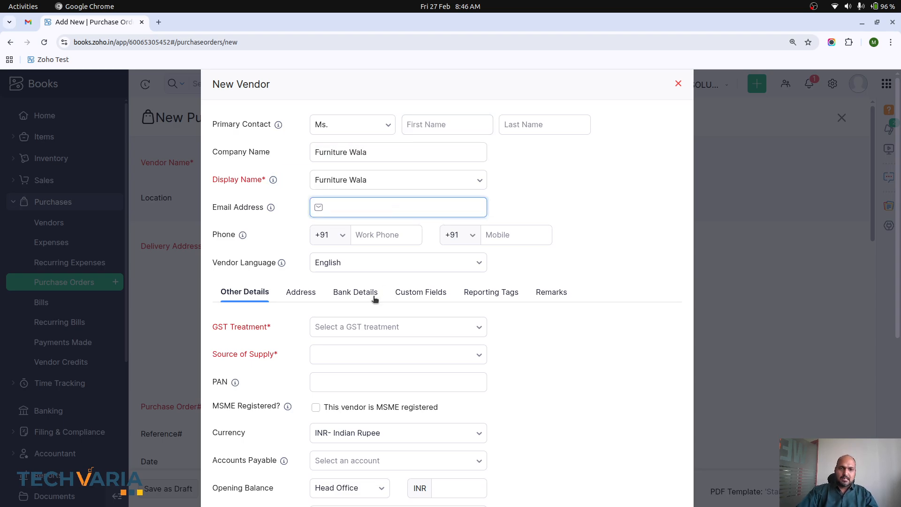
Step: Set the vendor's GST treatment to Unregistered Business with Gujarat as source of supply, and save the vendor
{"action": "scroll", "coordinate": [374, 299], "scroll_direction": "down", "scroll_amount": 3}
{"action": "left_click", "coordinate": [380, 186]}
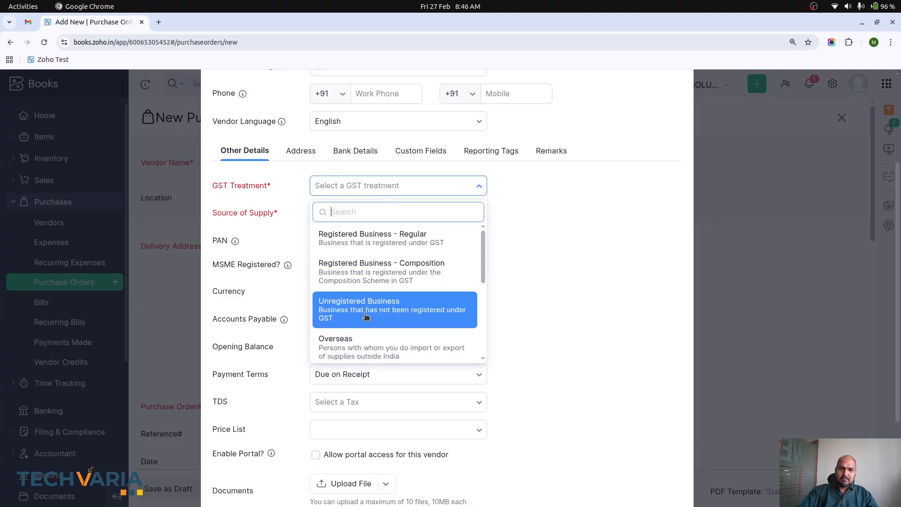
{"action": "left_click", "coordinate": [366, 316]}
{"action": "left_click", "coordinate": [398, 214]}
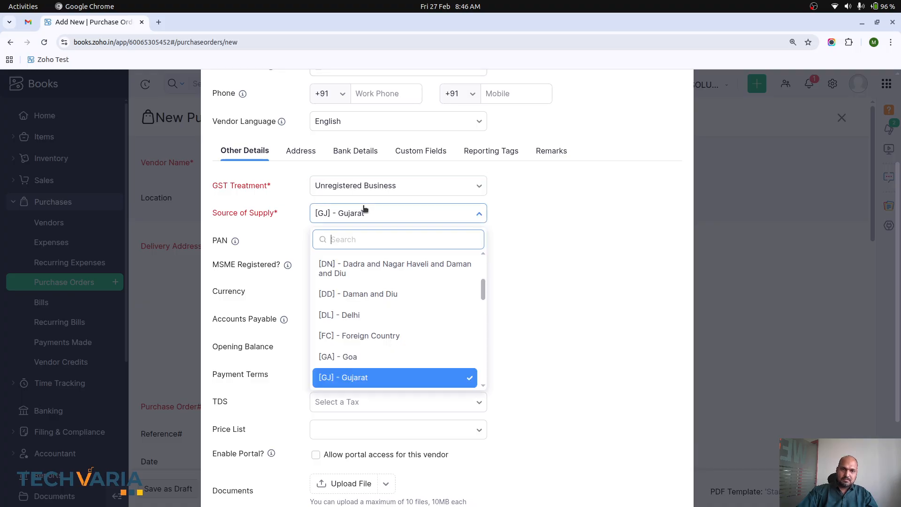
{"action": "left_click", "coordinate": [532, 253]}
{"action": "scroll", "coordinate": [540, 320], "scroll_direction": "down", "scroll_amount": 2}
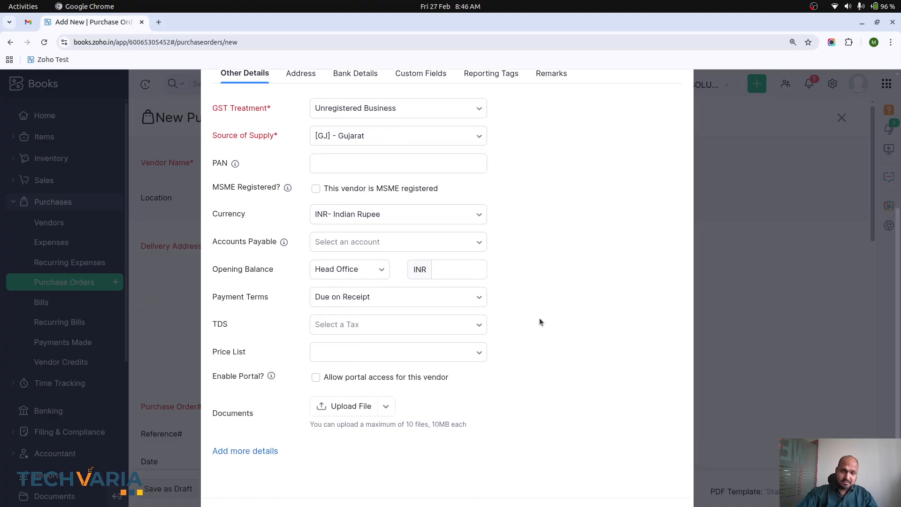
{"action": "scroll", "coordinate": [539, 319], "scroll_direction": "down", "scroll_amount": 2}
{"action": "left_click", "coordinate": [227, 471]}
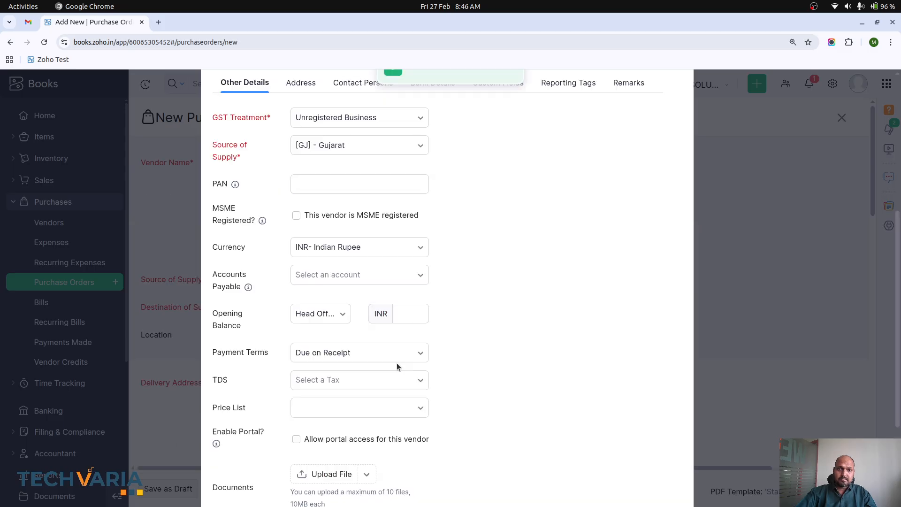
{"action": "scroll", "coordinate": [419, 229], "scroll_direction": "down", "scroll_amount": 5}
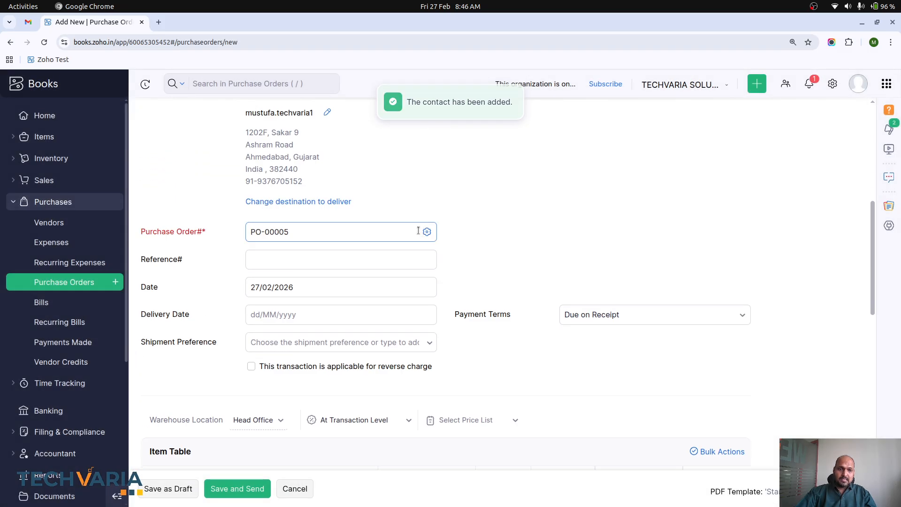
Step: Enter Office Tables as the purchase order's first item and assign it to the Furniture and Equipment account
{"action": "scroll", "coordinate": [249, 223], "scroll_direction": "down", "scroll_amount": 8}
{"action": "scroll", "coordinate": [230, 291], "scroll_direction": "up", "scroll_amount": 3}
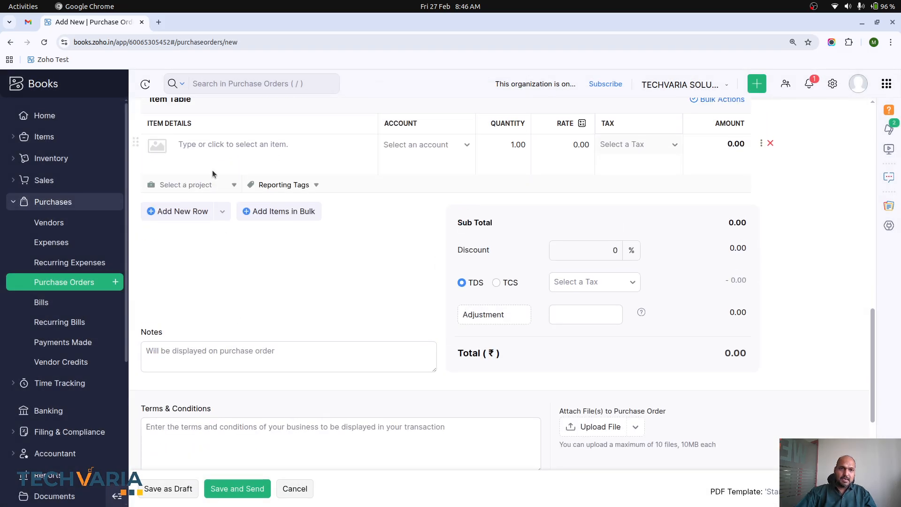
{"action": "left_click", "coordinate": [236, 150]}
{"action": "type", "text": "Of"}
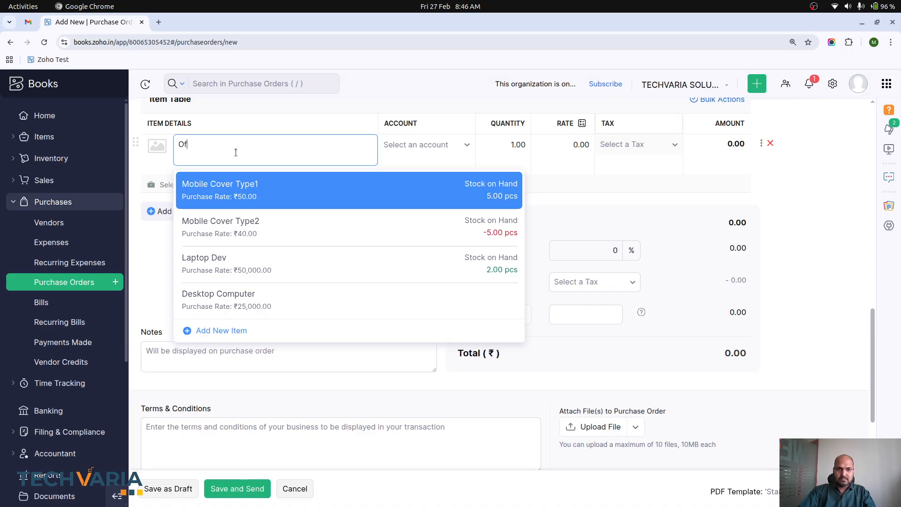
{"action": "type", "text": "fice Tab"}
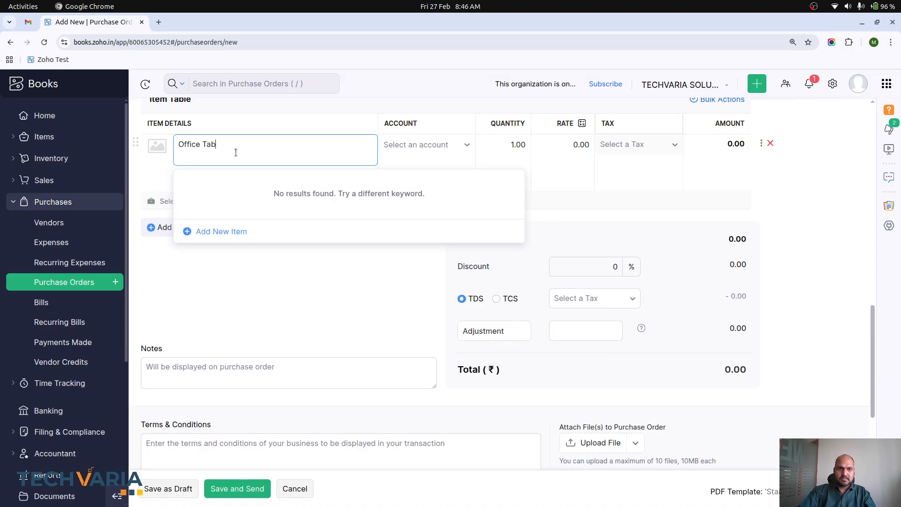
{"action": "type", "text": "les an"}
{"action": "key", "text": "Escape"}
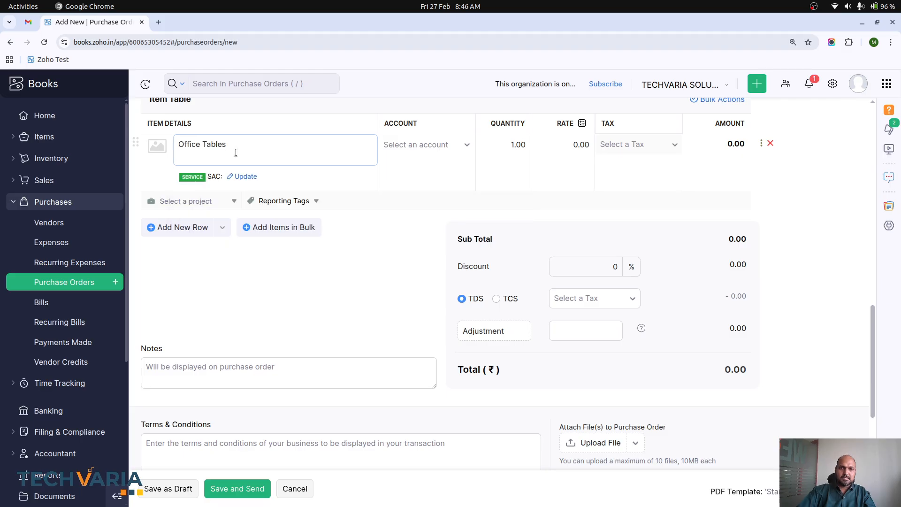
{"action": "left_click", "coordinate": [427, 144]}
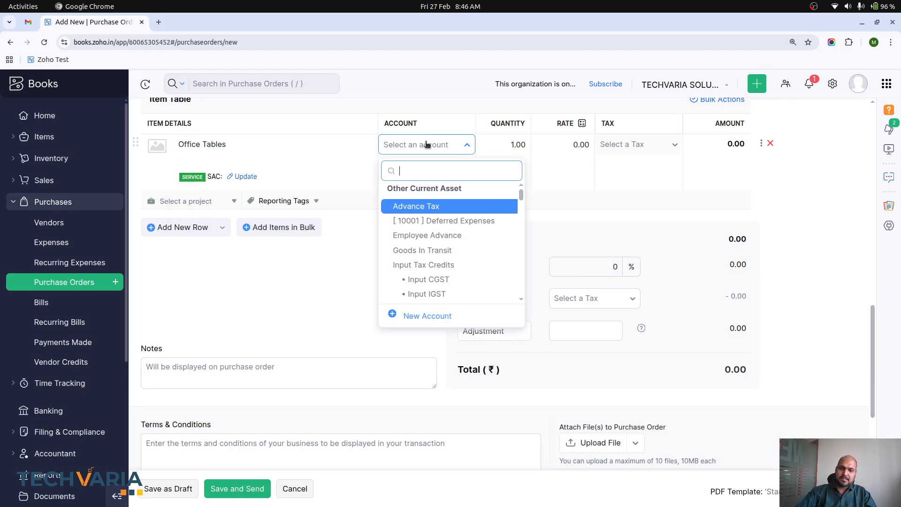
{"action": "type", "text": "fix"}
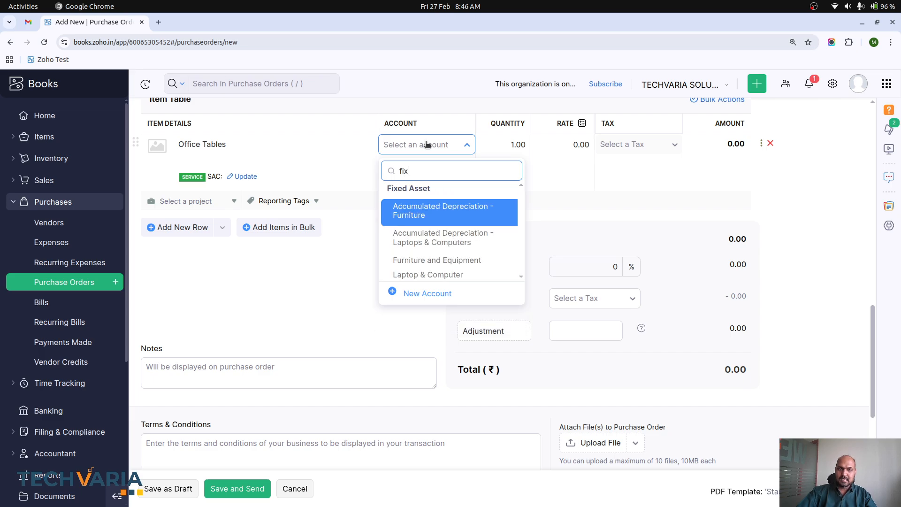
{"action": "scroll", "coordinate": [455, 235], "scroll_direction": "down", "scroll_amount": 1}
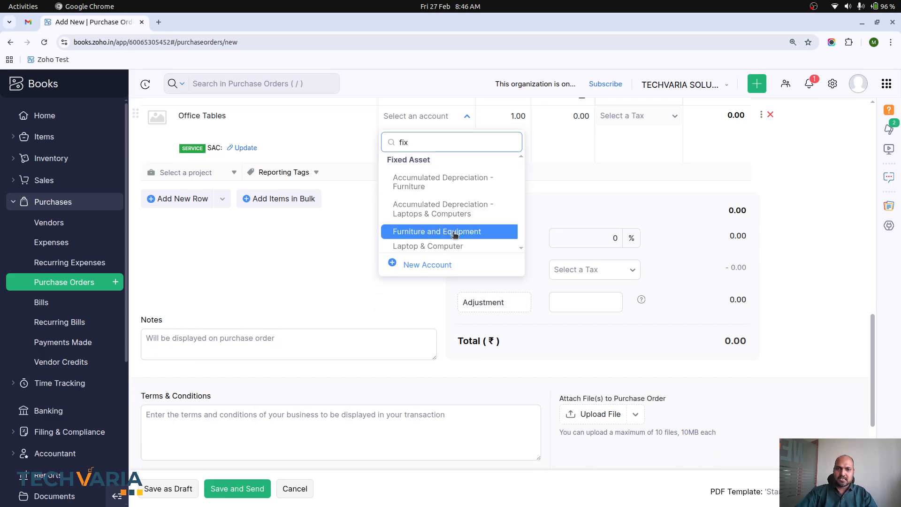
{"action": "left_click", "coordinate": [462, 232]}
Step: Set the Office Tables line to a quantity of 5 at a rate of 10000
{"action": "scroll", "coordinate": [516, 162], "scroll_direction": "up", "scroll_amount": 3}
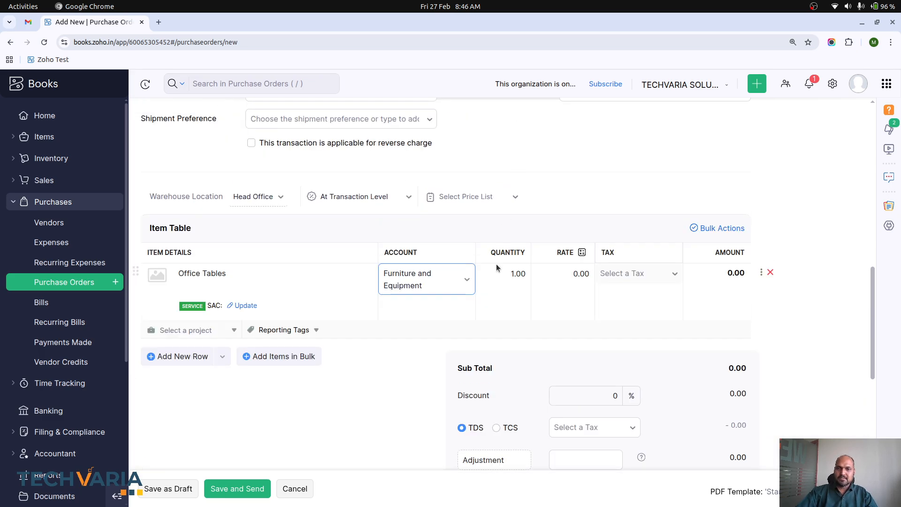
{"action": "left_click", "coordinate": [501, 277]}
{"action": "key", "text": "ctrl+a"}
{"action": "type", "text": "5"}
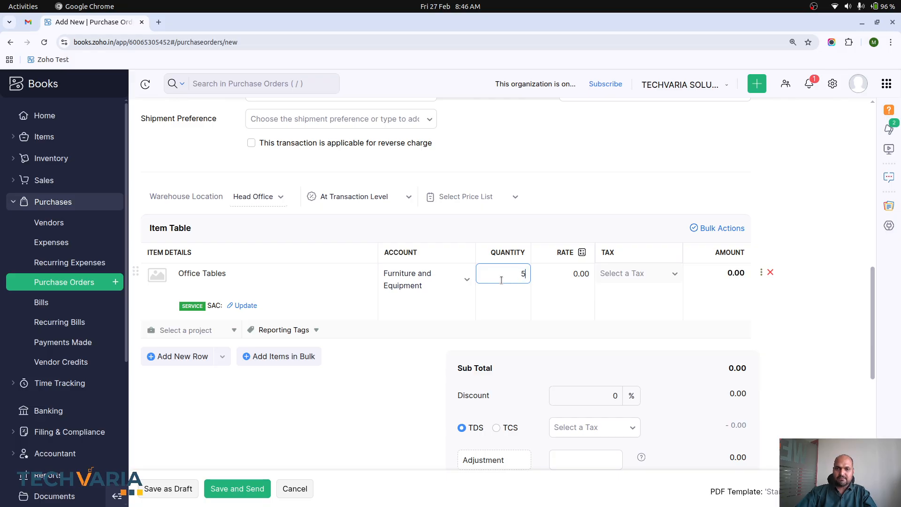
{"action": "key", "text": "Tab"}
{"action": "type", "text": "10"}
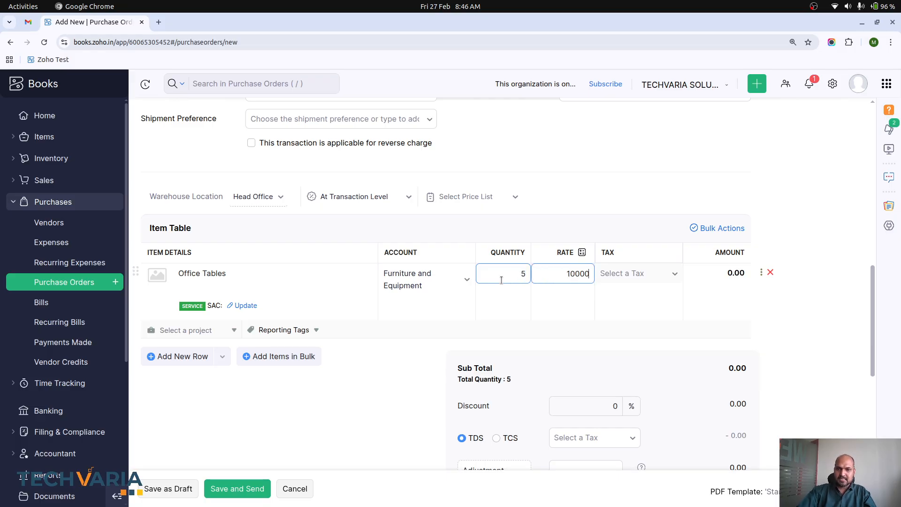
{"action": "key", "text": "Tab"}
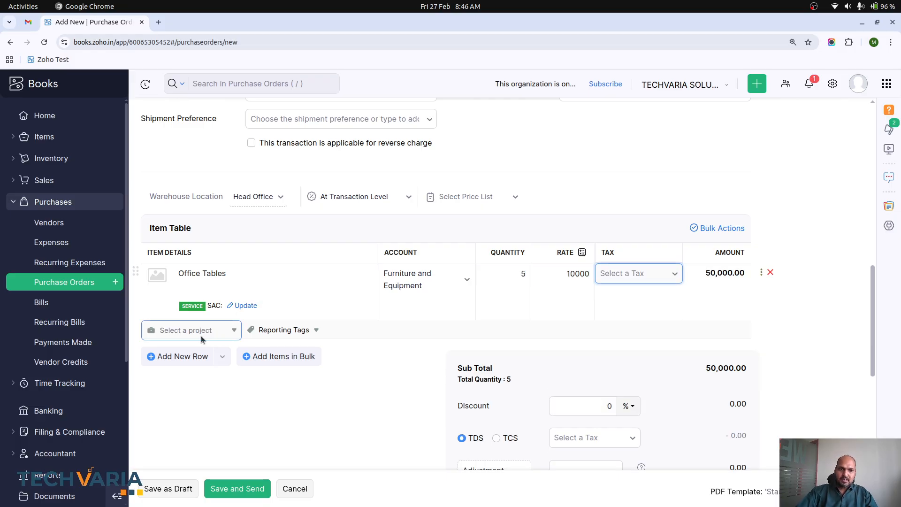
Step: Add a second item row for Office Chairs and assign it to the Furniture and Equipment account
{"action": "left_click", "coordinate": [201, 356]}
{"action": "type", "text": "O"}
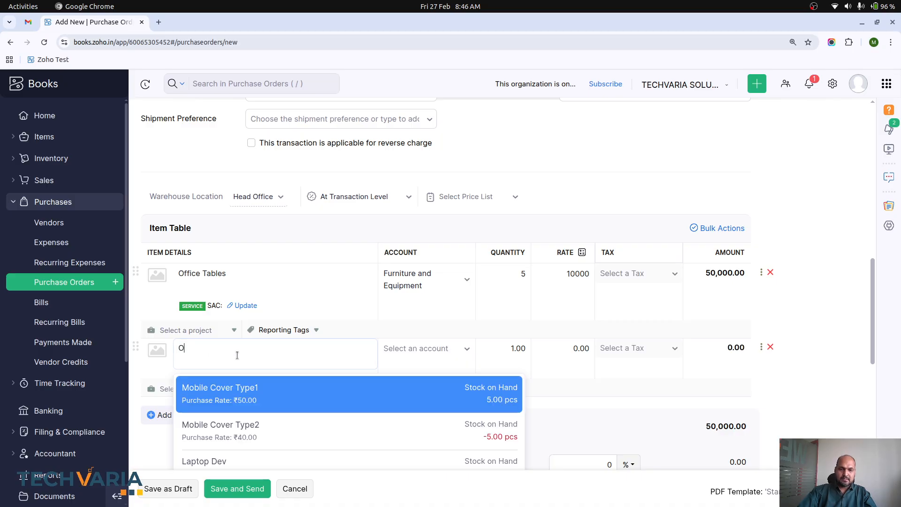
{"action": "type", "text": "ffice Cha"}
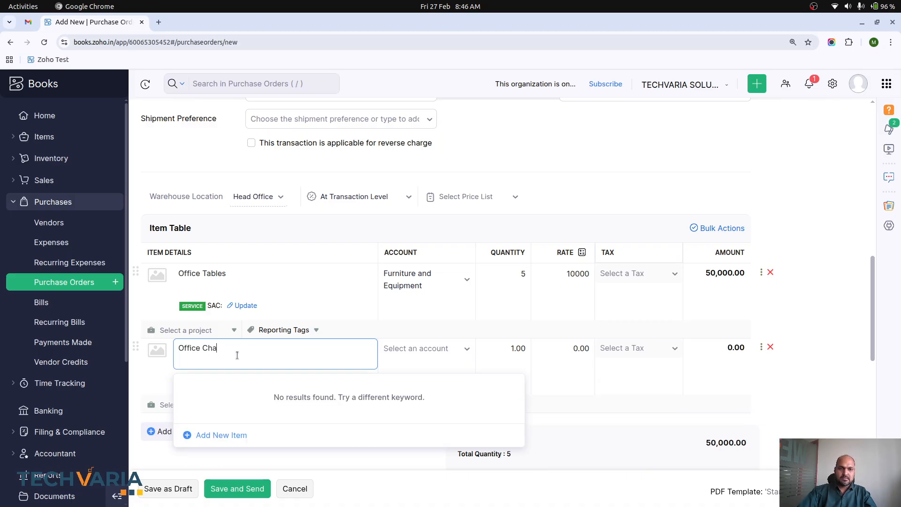
{"action": "type", "text": "irs"}
{"action": "key", "text": "Return"}
{"action": "left_click", "coordinate": [412, 350]}
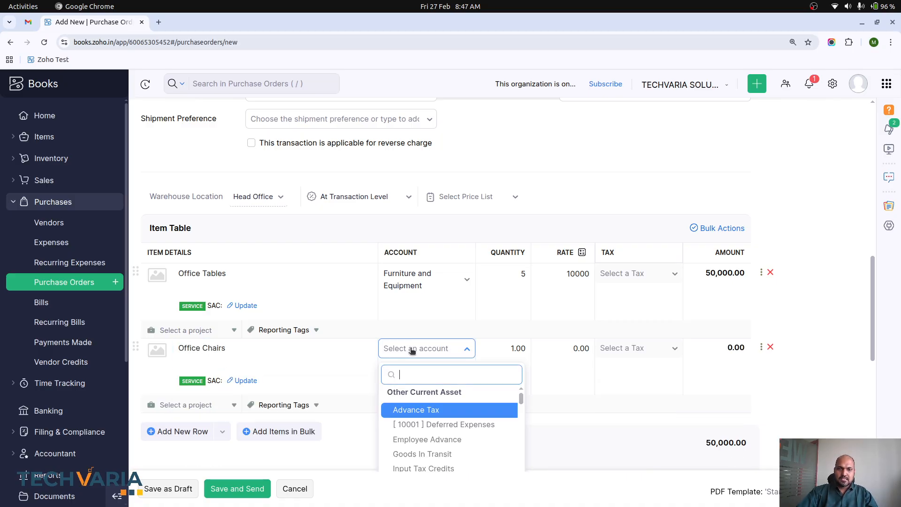
{"action": "type", "text": "fur"}
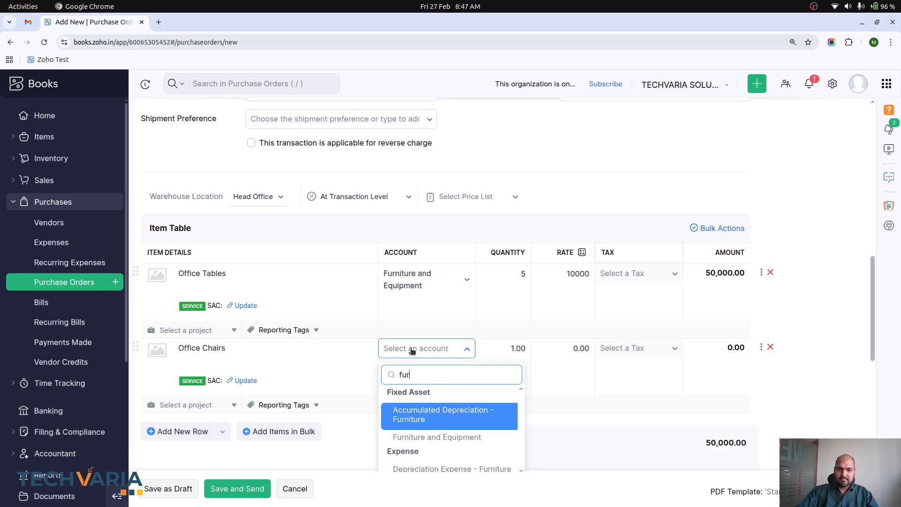
{"action": "left_click", "coordinate": [462, 436]}
Step: Set the Office Chairs line to a quantity of 5 at a rate of 4000
{"action": "left_click", "coordinate": [524, 351]}
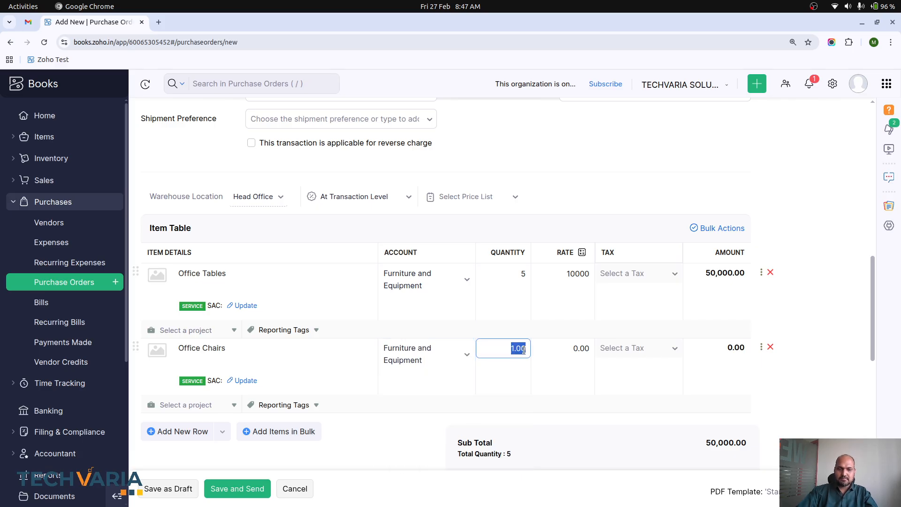
{"action": "type", "text": "5"}
{"action": "key", "text": "Tab"}
{"action": "type", "text": "4000"}
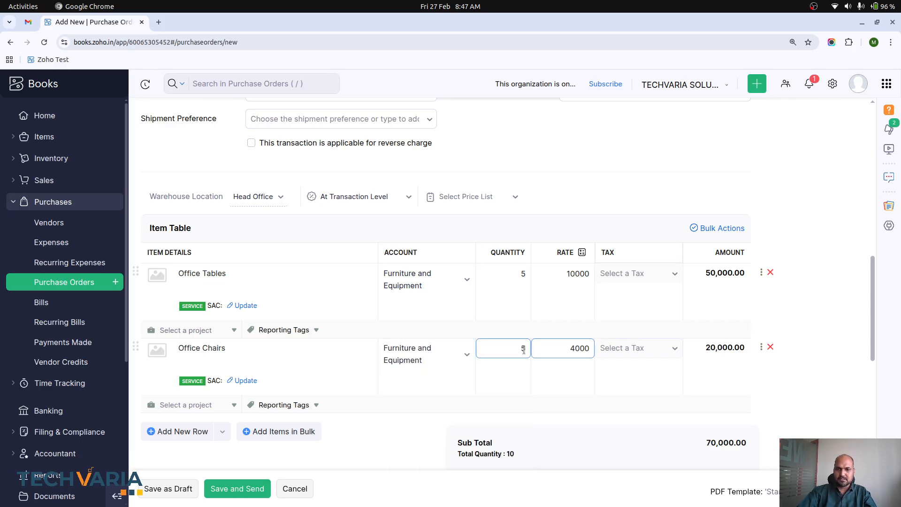
{"action": "key", "text": "Tab"}
{"action": "left_click", "coordinate": [815, 336]}
Step: Save the Furniture Wala purchase order without emailing the vendor, and mark it as issued
{"action": "scroll", "coordinate": [815, 334], "scroll_direction": "down", "scroll_amount": 2}
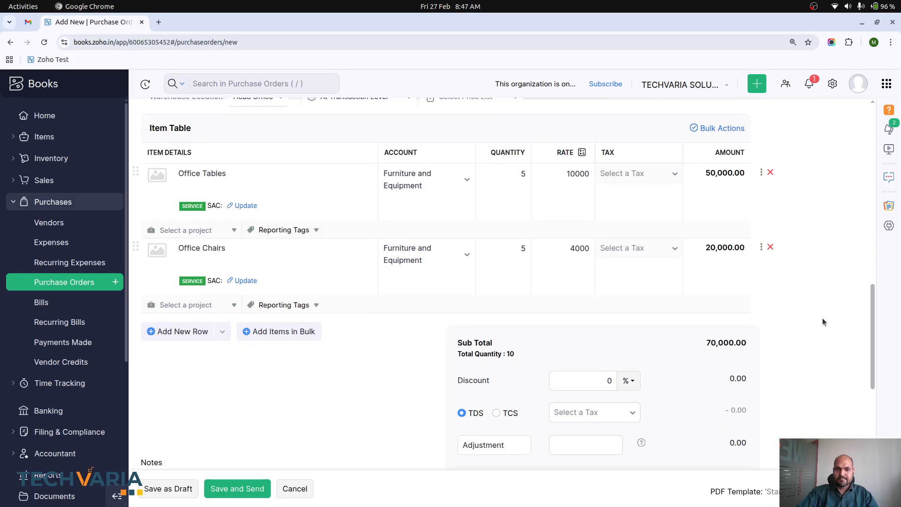
{"action": "scroll", "coordinate": [282, 390], "scroll_direction": "down", "scroll_amount": 5}
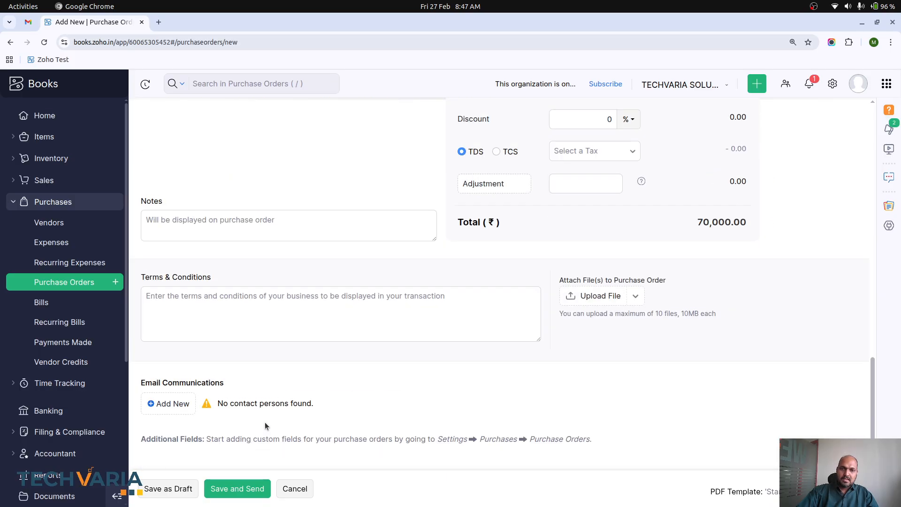
{"action": "left_click", "coordinate": [237, 489]}
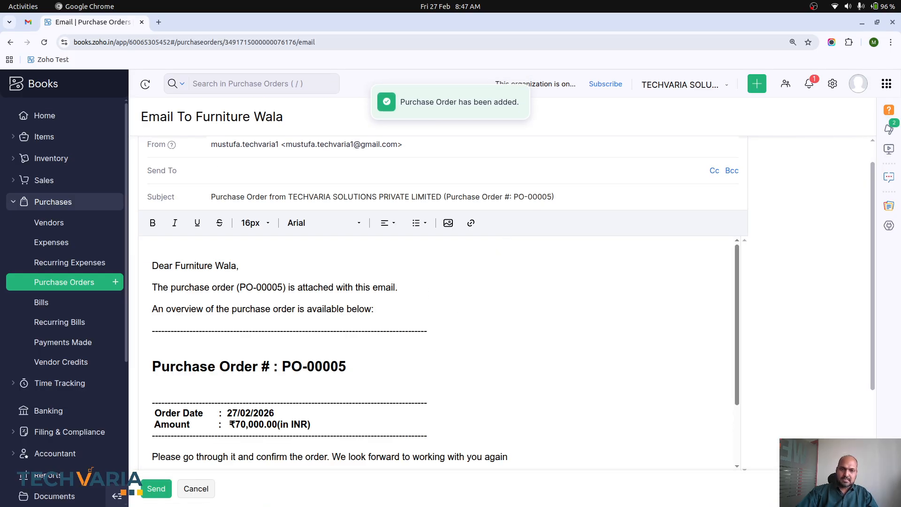
{"action": "left_click", "coordinate": [195, 489]}
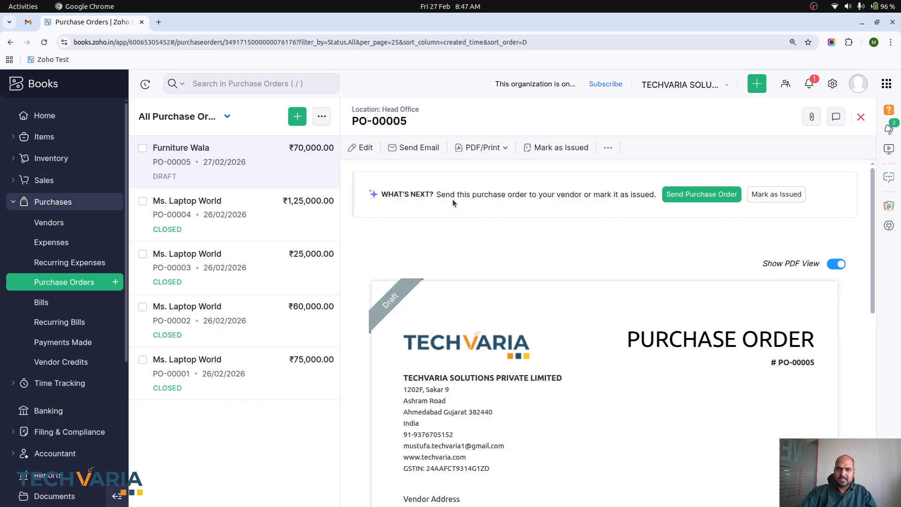
{"action": "left_click", "coordinate": [794, 195]}
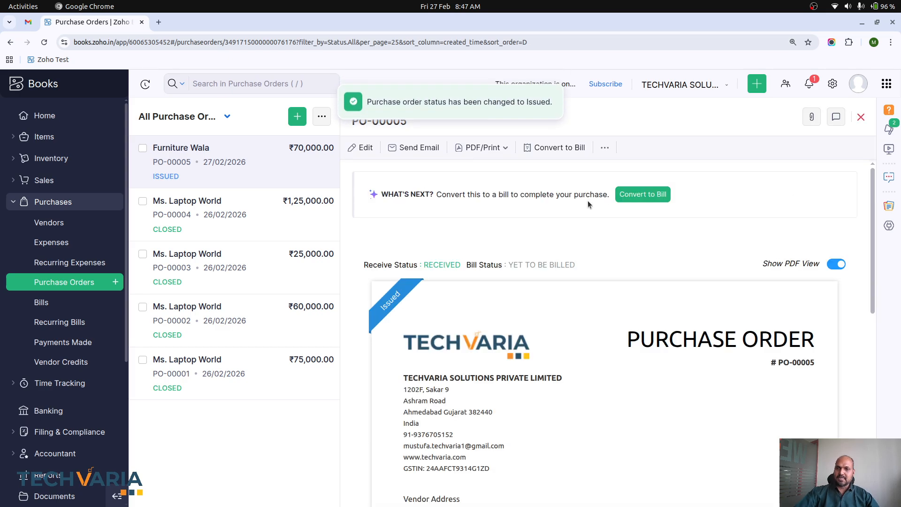
Step: Convert the issued purchase order to a bill and set the bill date to 01/02/2026
{"action": "left_click", "coordinate": [605, 148]}
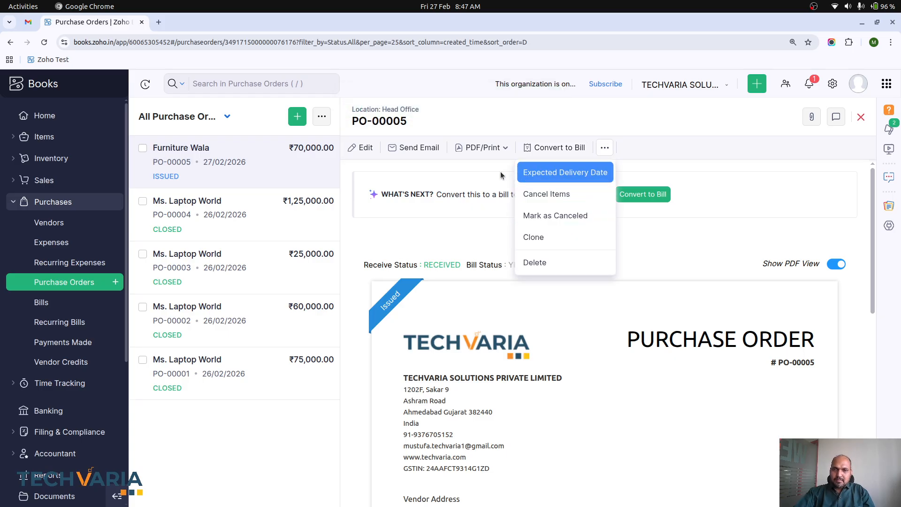
{"action": "left_click", "coordinate": [624, 205]}
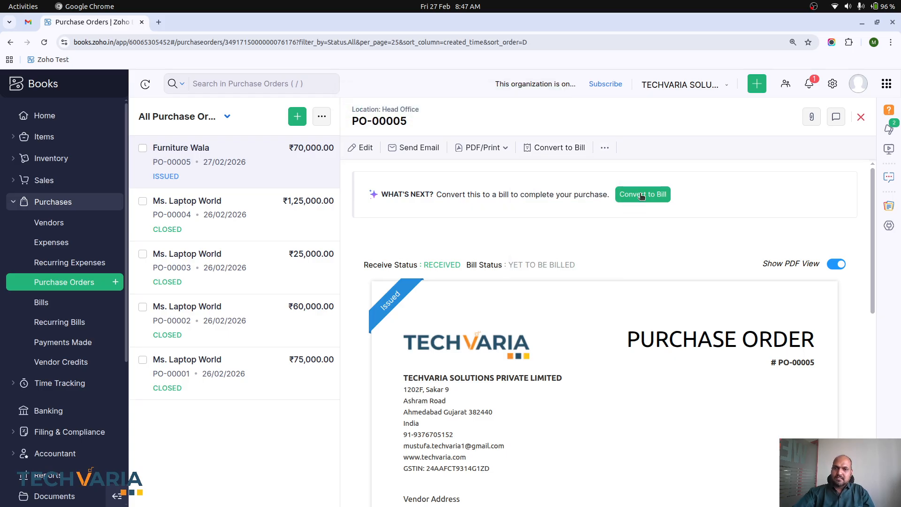
{"action": "left_click", "coordinate": [642, 194]}
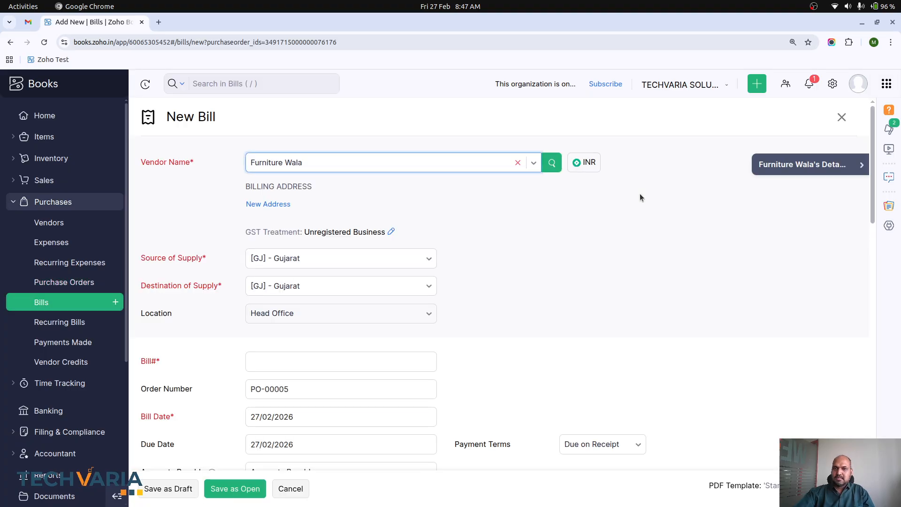
{"action": "scroll", "coordinate": [498, 254], "scroll_direction": "down", "scroll_amount": 10}
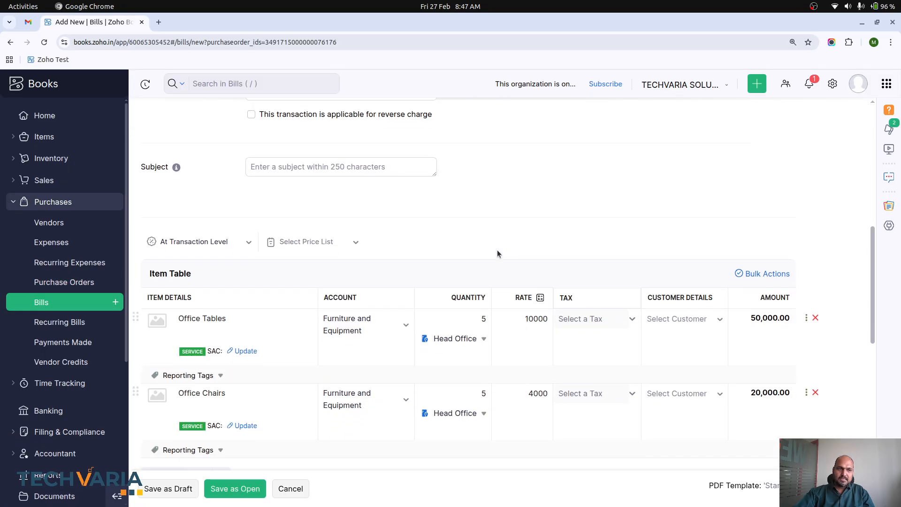
{"action": "scroll", "coordinate": [497, 249], "scroll_direction": "up", "scroll_amount": 8}
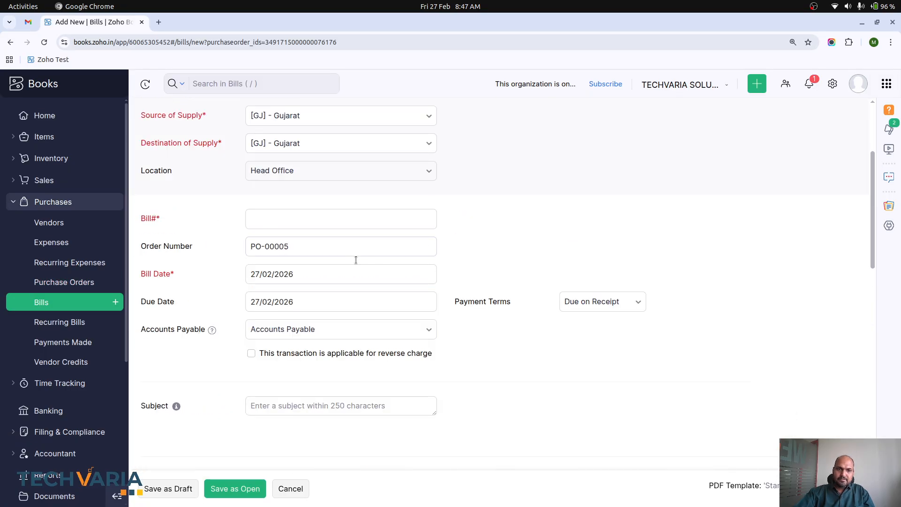
{"action": "left_click", "coordinate": [301, 277]}
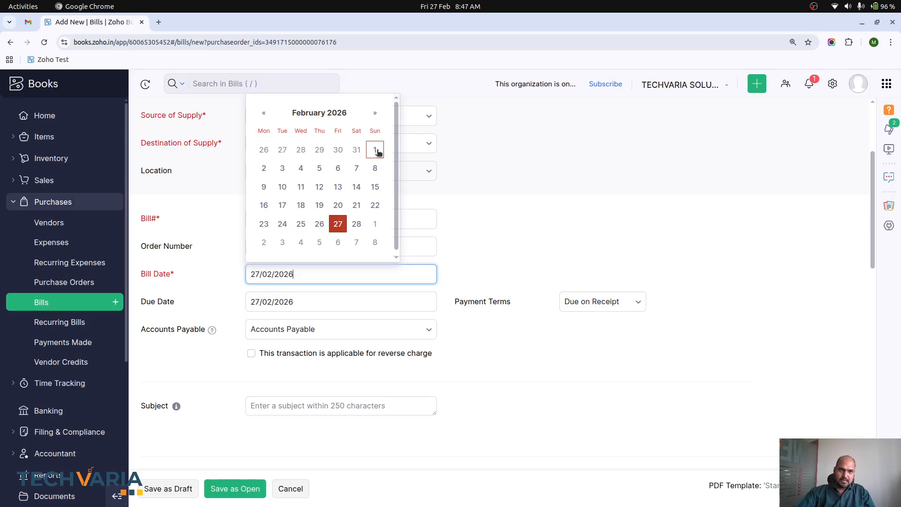
{"action": "left_click", "coordinate": [376, 150]}
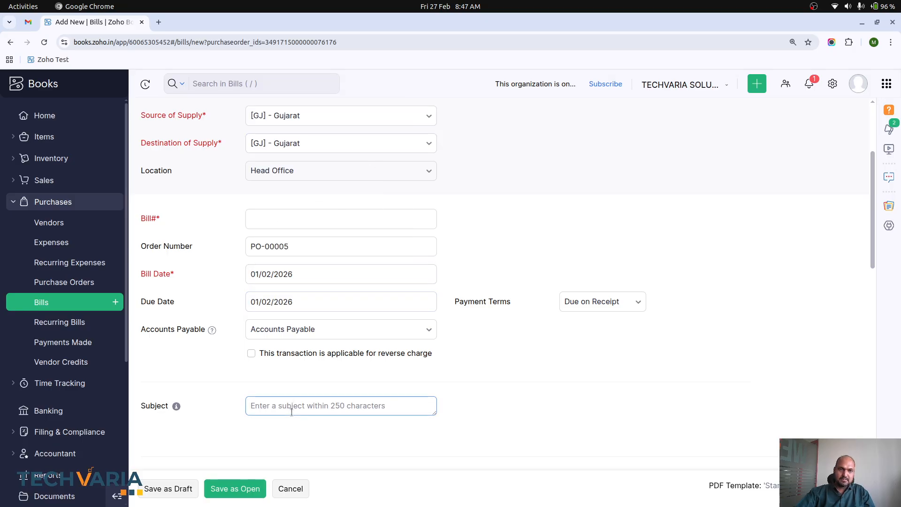
Step: Enter VB00999 as the bill number, save the bill as open, and review the bill document
{"action": "left_click", "coordinate": [243, 490]}
{"action": "scroll", "coordinate": [312, 273], "scroll_direction": "down", "scroll_amount": 2}
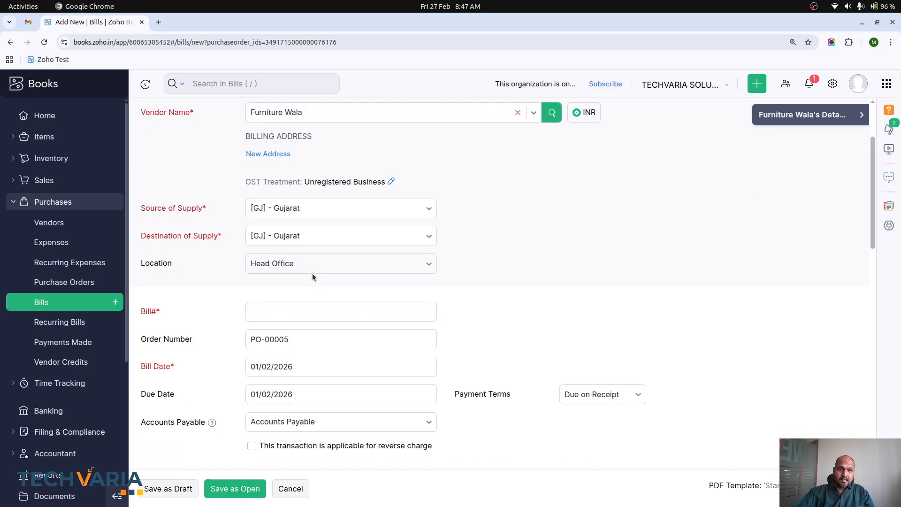
{"action": "left_click", "coordinate": [308, 304]}
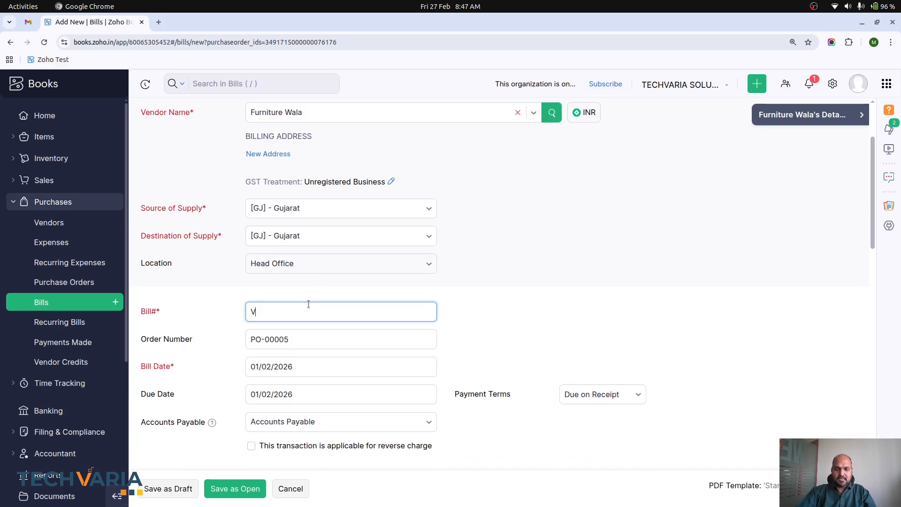
{"action": "type", "text": "VB00999"}
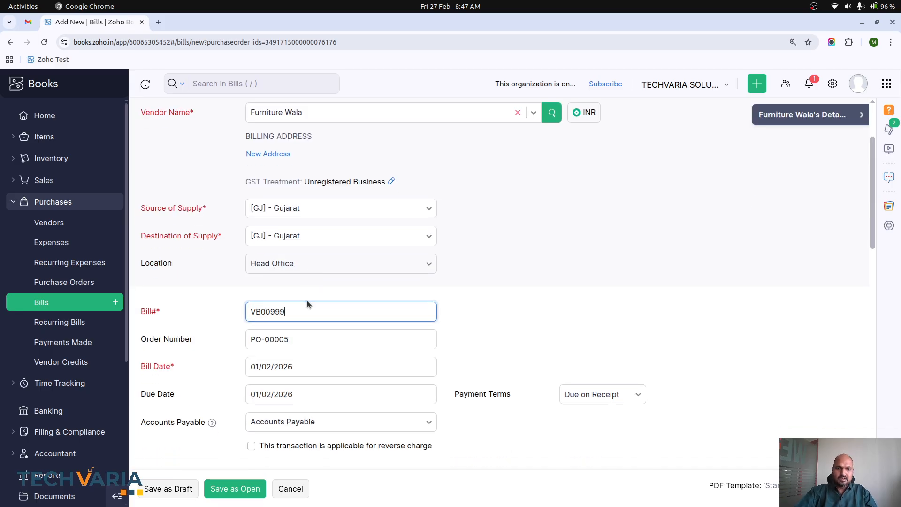
{"action": "left_click", "coordinate": [240, 492]}
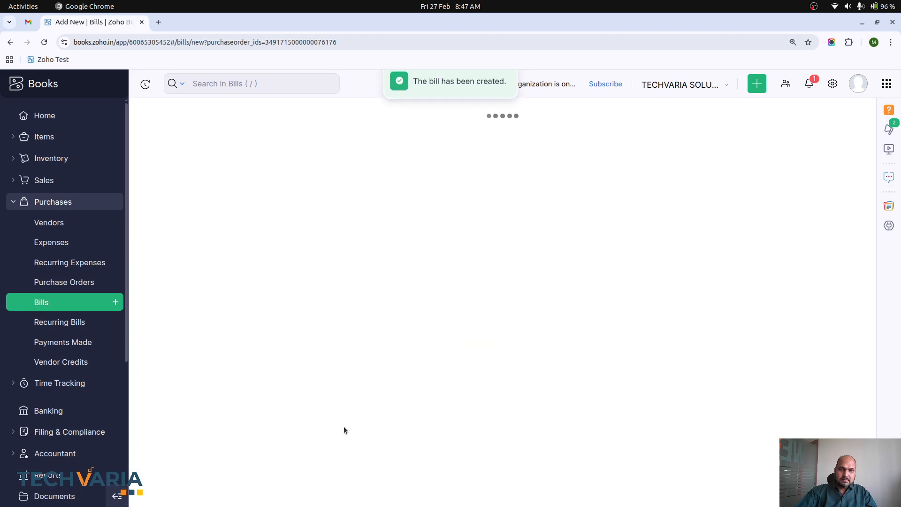
{"action": "scroll", "coordinate": [513, 296], "scroll_direction": "down", "scroll_amount": 4}
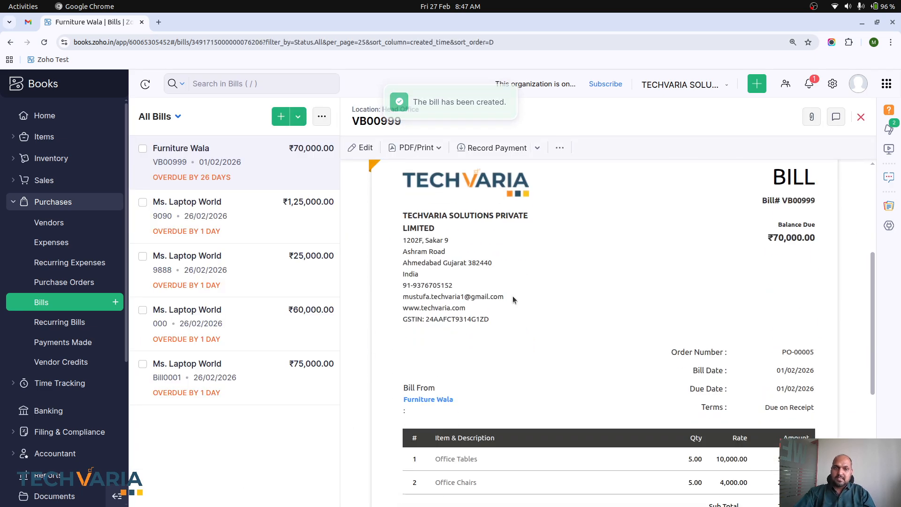
{"action": "scroll", "coordinate": [513, 296], "scroll_direction": "up", "scroll_amount": 3}
{"action": "scroll", "coordinate": [516, 305], "scroll_direction": "down", "scroll_amount": 3}
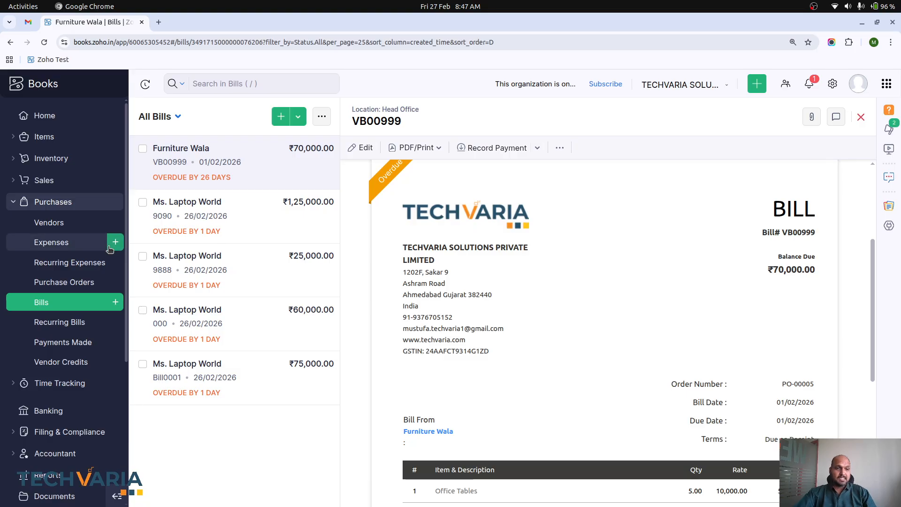
Step: Open the Office Tables draft in Fixed Assets and review its asset details, account details and depreciation forecast
{"action": "scroll", "coordinate": [73, 332], "scroll_direction": "down", "scroll_amount": 5}
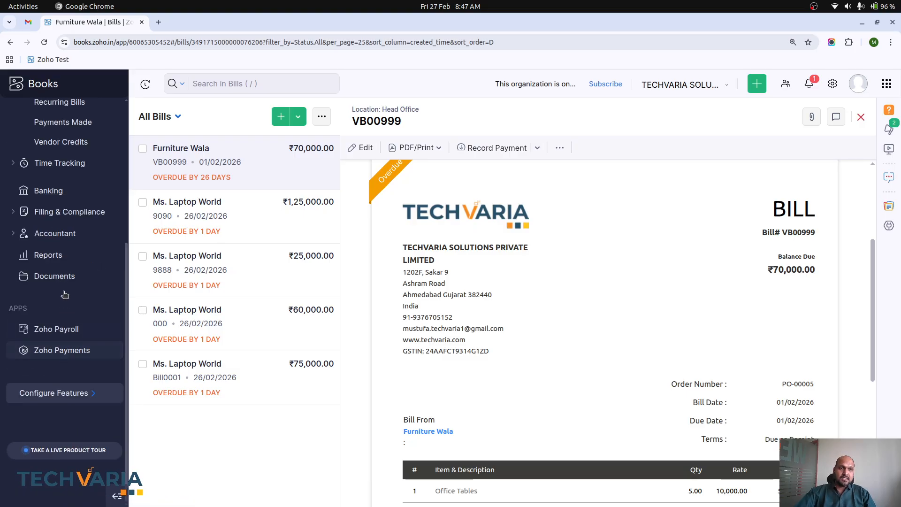
{"action": "left_click", "coordinate": [64, 234]}
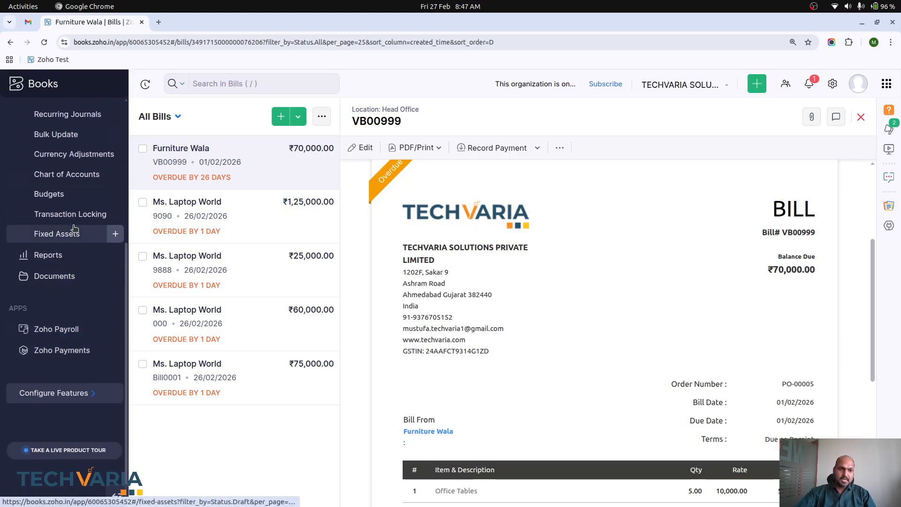
{"action": "left_click", "coordinate": [57, 235]}
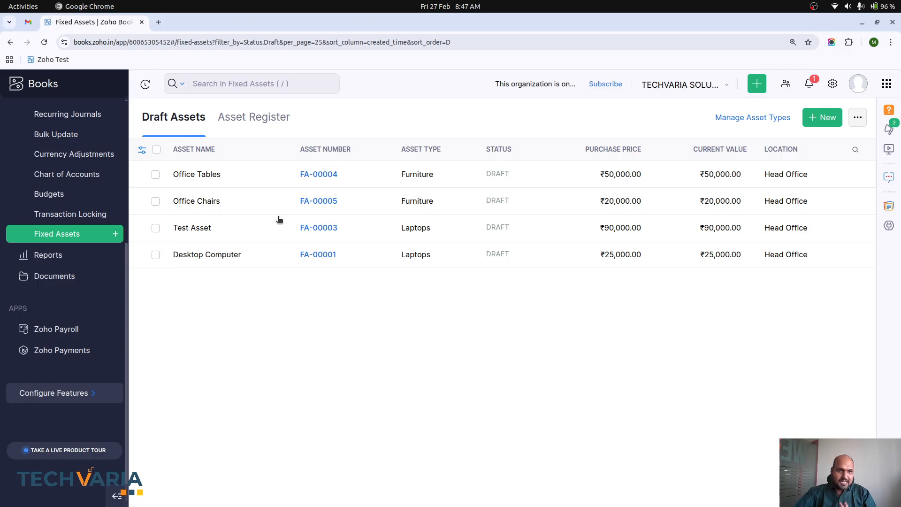
{"action": "left_click", "coordinate": [207, 180]}
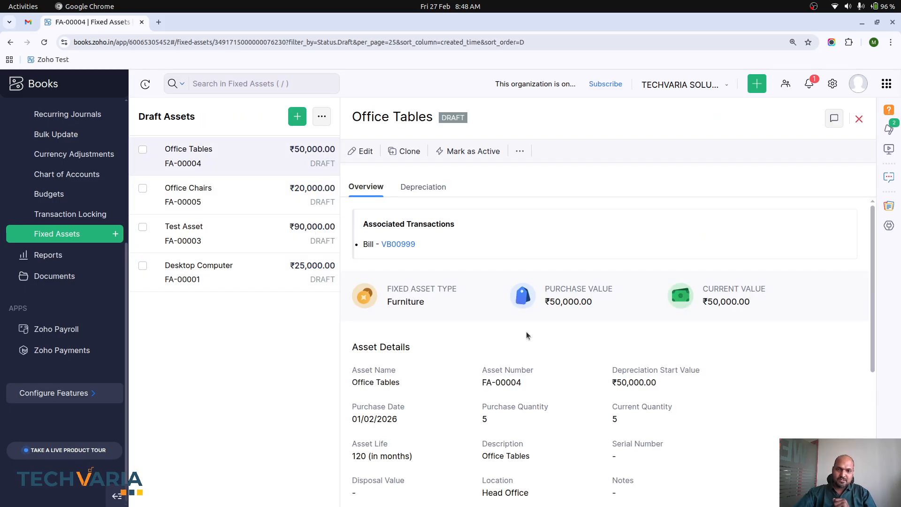
{"action": "scroll", "coordinate": [526, 331], "scroll_direction": "down", "scroll_amount": 3}
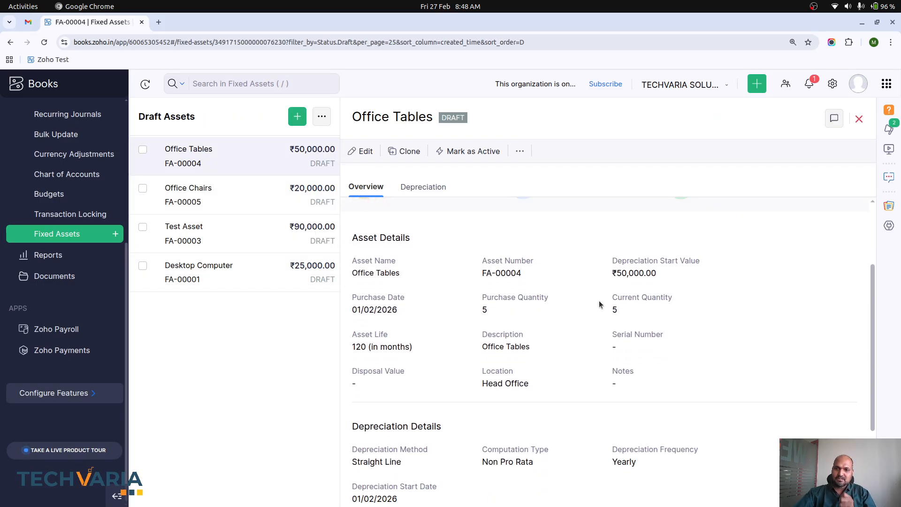
{"action": "scroll", "coordinate": [581, 362], "scroll_direction": "down", "scroll_amount": 3}
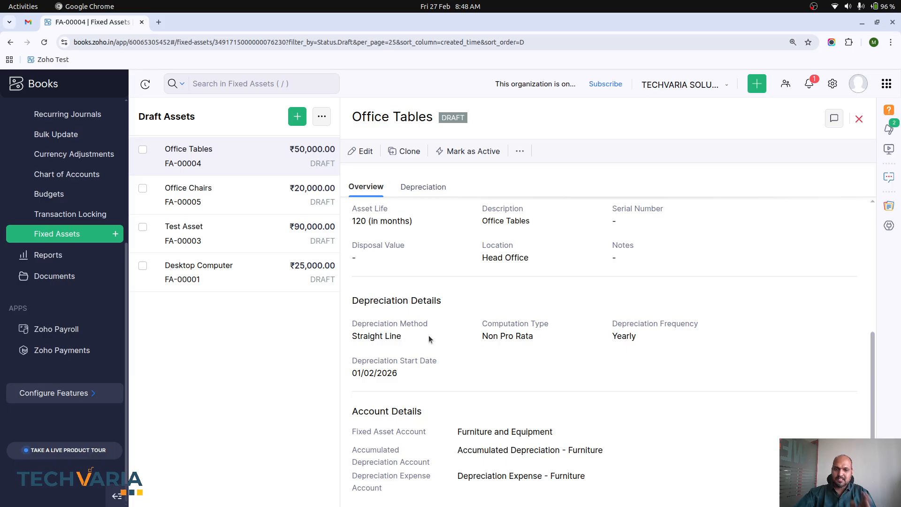
{"action": "scroll", "coordinate": [430, 339], "scroll_direction": "up", "scroll_amount": 5}
{"action": "left_click", "coordinate": [420, 194]}
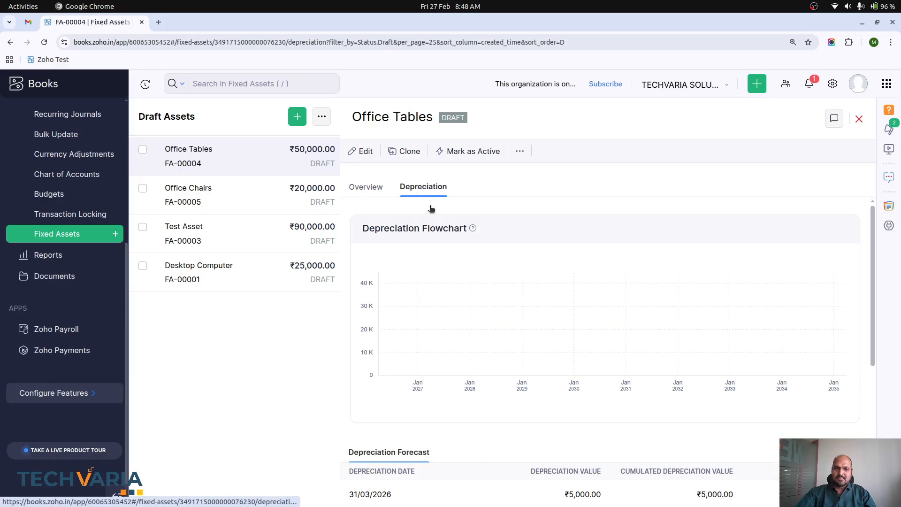
{"action": "scroll", "coordinate": [529, 356], "scroll_direction": "down", "scroll_amount": 5}
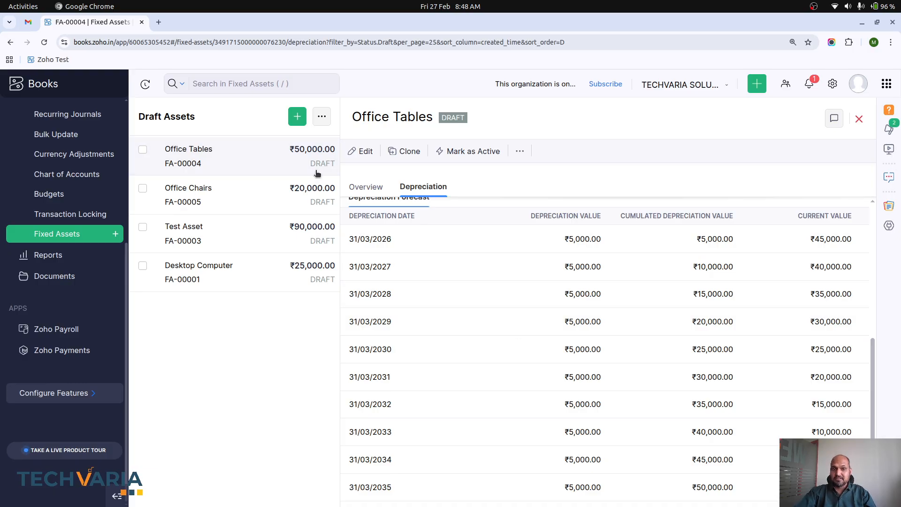
Step: Open the Office Chairs draft asset and review its asset and depreciation details
{"action": "left_click", "coordinate": [244, 201]}
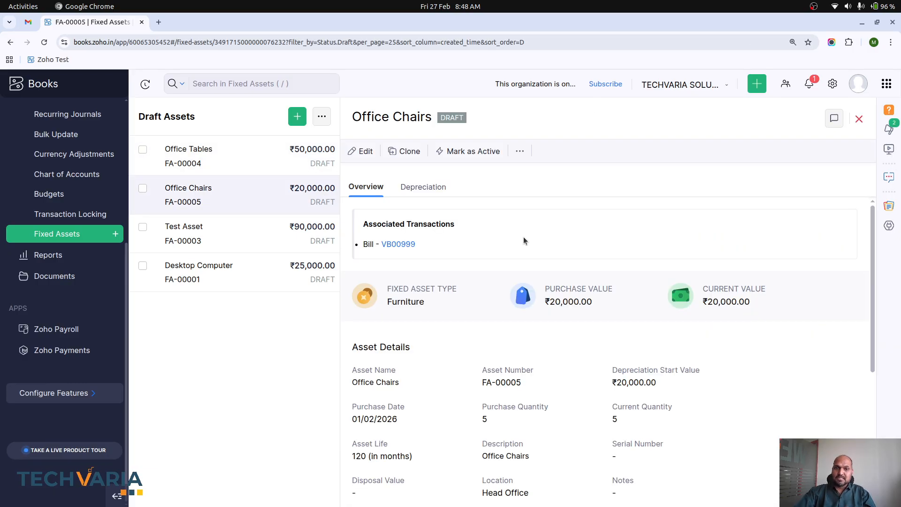
{"action": "scroll", "coordinate": [486, 291], "scroll_direction": "down", "scroll_amount": 5}
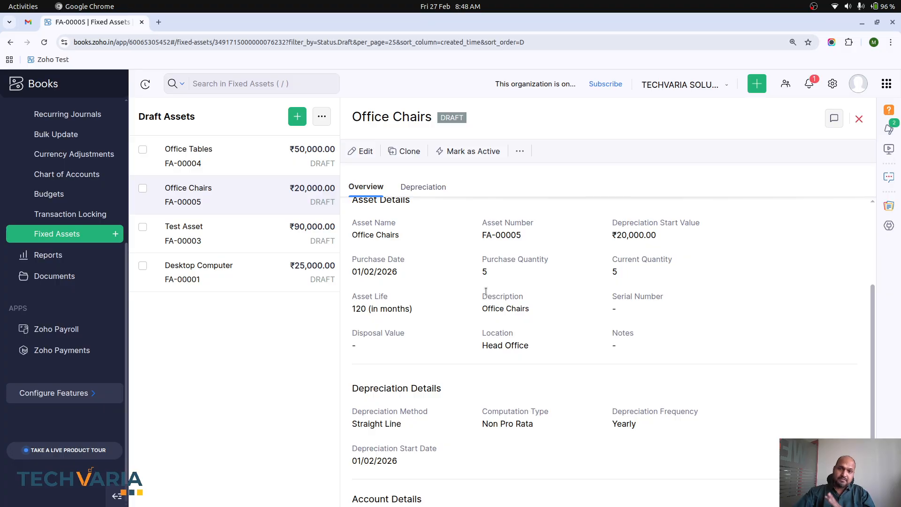
{"action": "scroll", "coordinate": [486, 291], "scroll_direction": "up", "scroll_amount": 5}
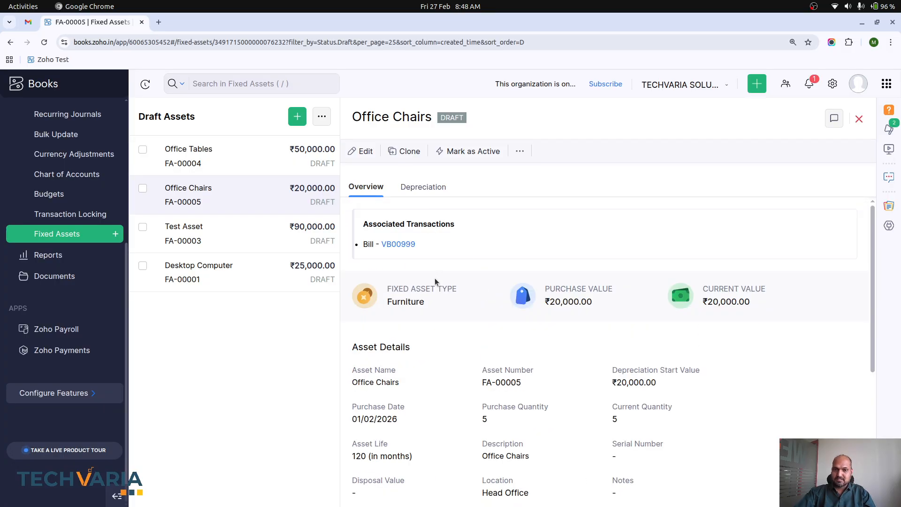
Step: Change the Office Chairs depreciation method to Declining Balance with a depreciation percentage of 35, and save the asset as draft
{"action": "left_click", "coordinate": [363, 151]}
{"action": "scroll", "coordinate": [493, 312], "scroll_direction": "down", "scroll_amount": 10}
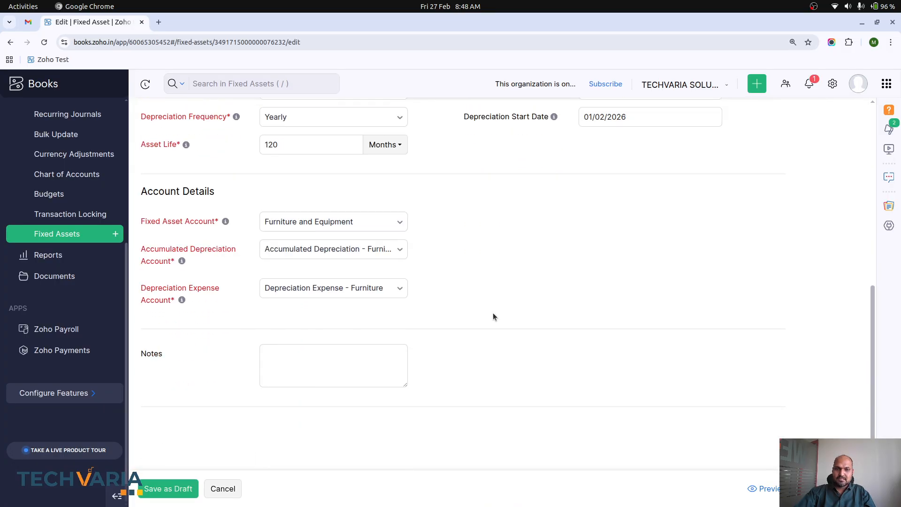
{"action": "scroll", "coordinate": [493, 316], "scroll_direction": "up", "scroll_amount": 5}
{"action": "left_click", "coordinate": [371, 336]}
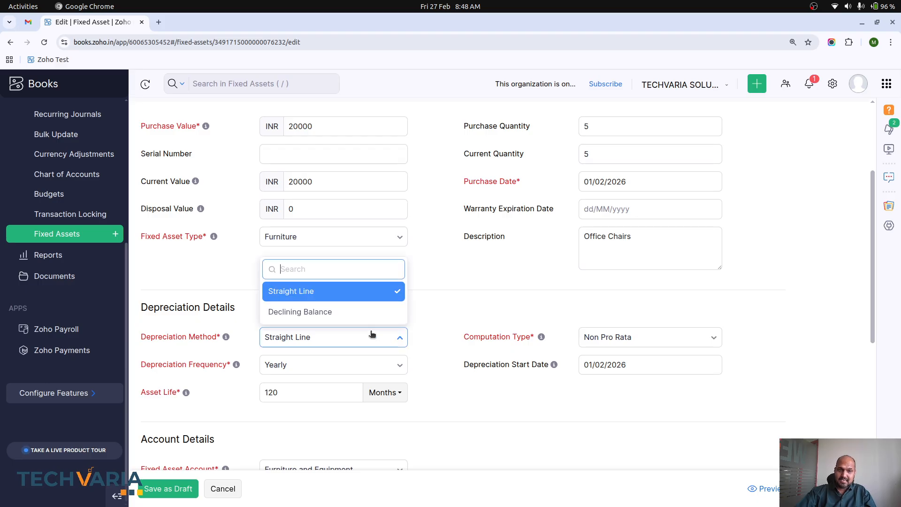
{"action": "left_click", "coordinate": [351, 311]}
{"action": "left_click", "coordinate": [321, 372]}
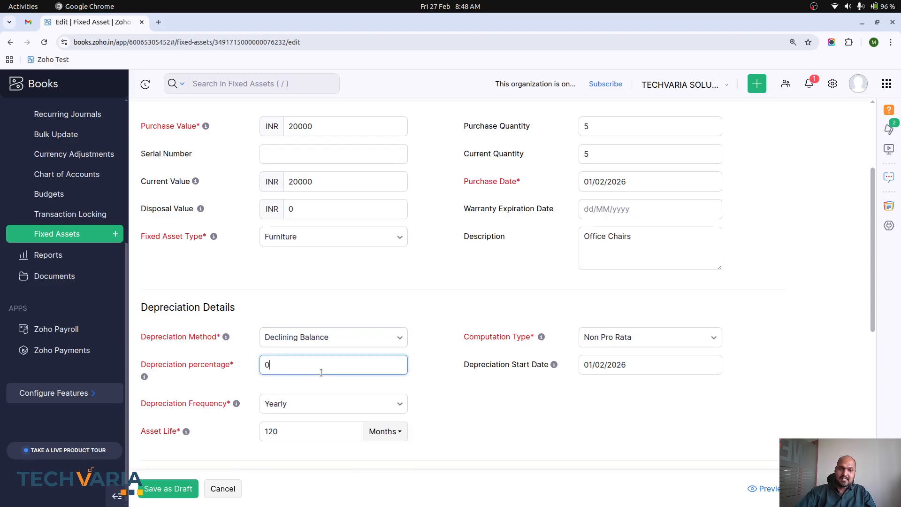
{"action": "double_click", "coordinate": [321, 372]}
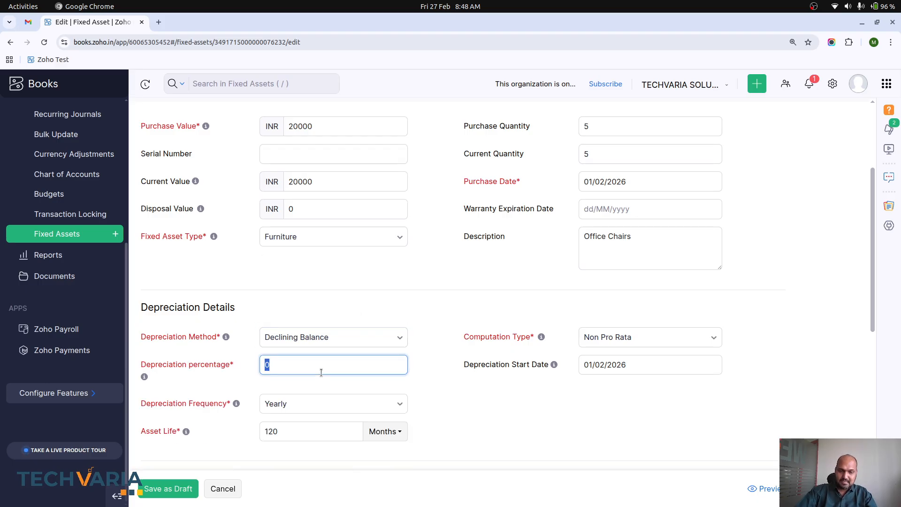
{"action": "type", "text": "35"}
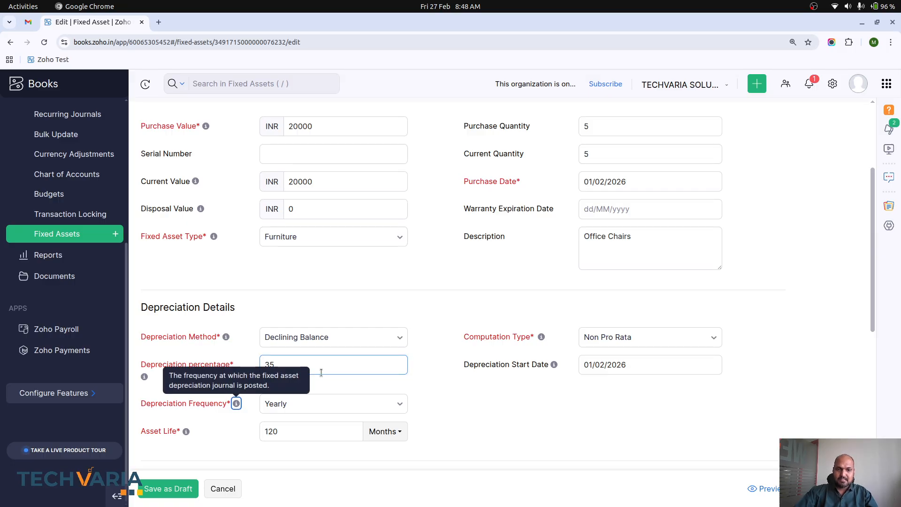
{"action": "left_click", "coordinate": [450, 416]}
{"action": "left_click", "coordinate": [182, 488]}
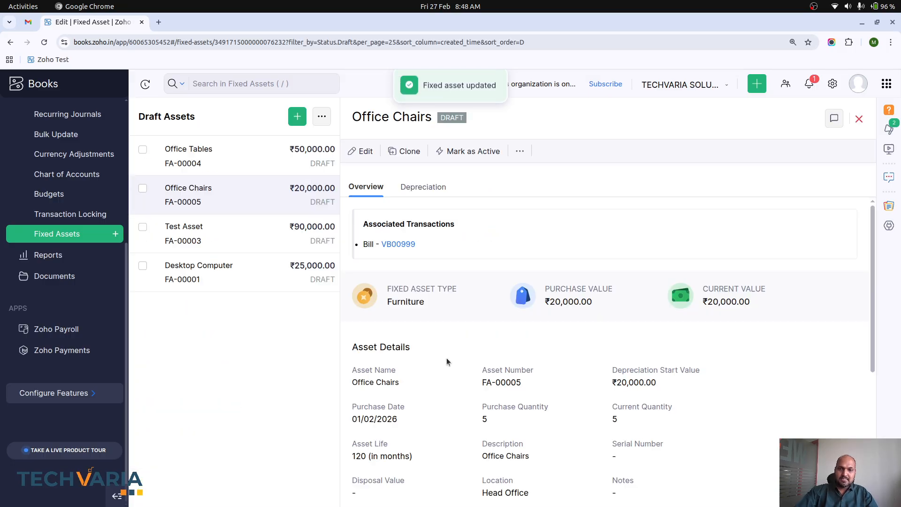
Step: Review the depreciation forecast and flowchart for Office Chairs, and return to the asset's overview
{"action": "left_click", "coordinate": [424, 187]}
{"action": "scroll", "coordinate": [537, 327], "scroll_direction": "down", "scroll_amount": 3}
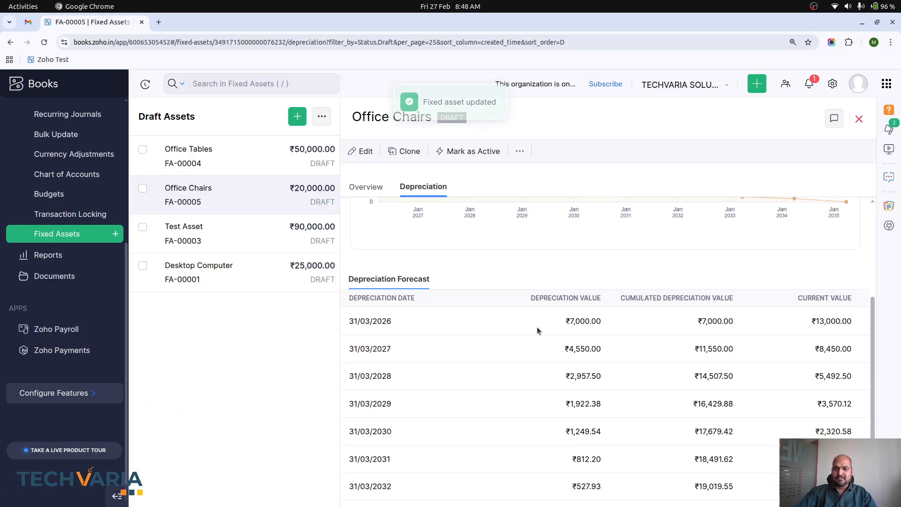
{"action": "scroll", "coordinate": [540, 329], "scroll_direction": "down", "scroll_amount": 2}
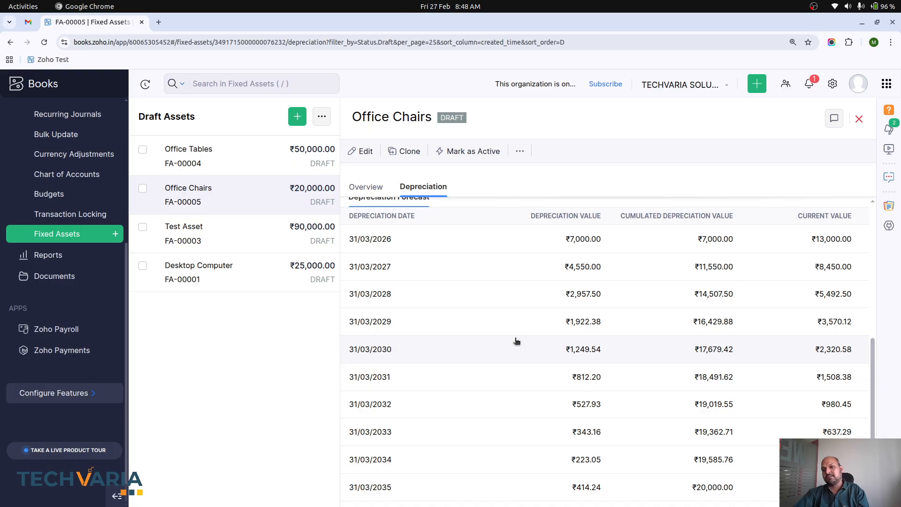
{"action": "scroll", "coordinate": [531, 264], "scroll_direction": "up", "scroll_amount": 5}
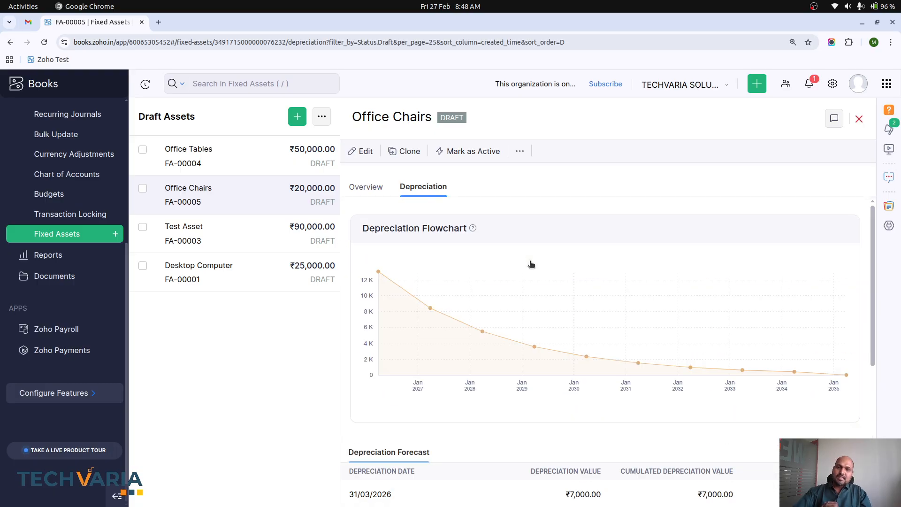
{"action": "left_click", "coordinate": [356, 188]}
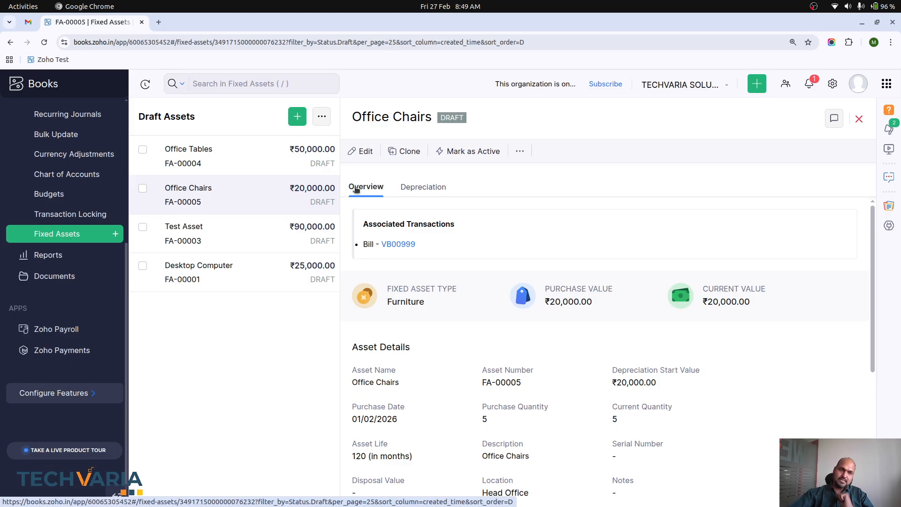
Step: Start a new fixed asset named Dell Laptop and check the asset numbering preferences without changing them
{"action": "left_click", "coordinate": [297, 118]}
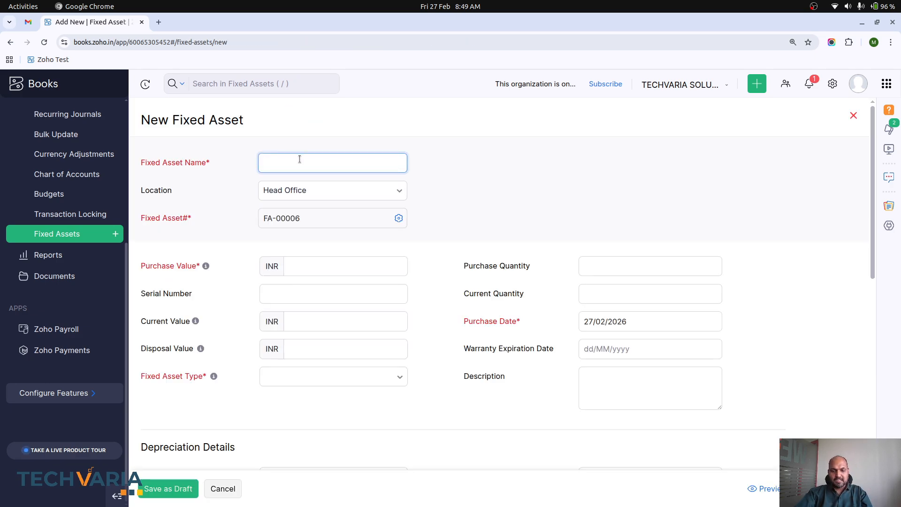
{"action": "type", "text": "Dell Lapto"}
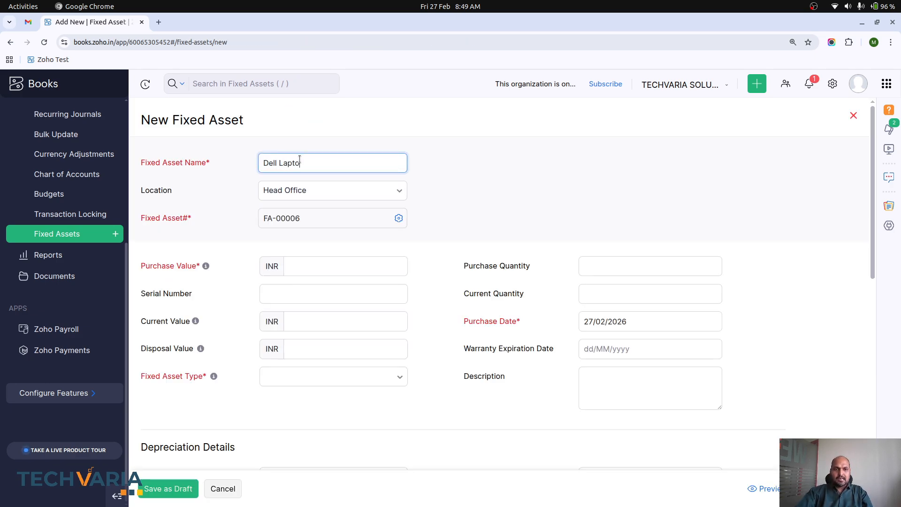
{"action": "type", "text": "p"}
{"action": "key", "text": "Tab"}
{"action": "left_click", "coordinate": [321, 263]}
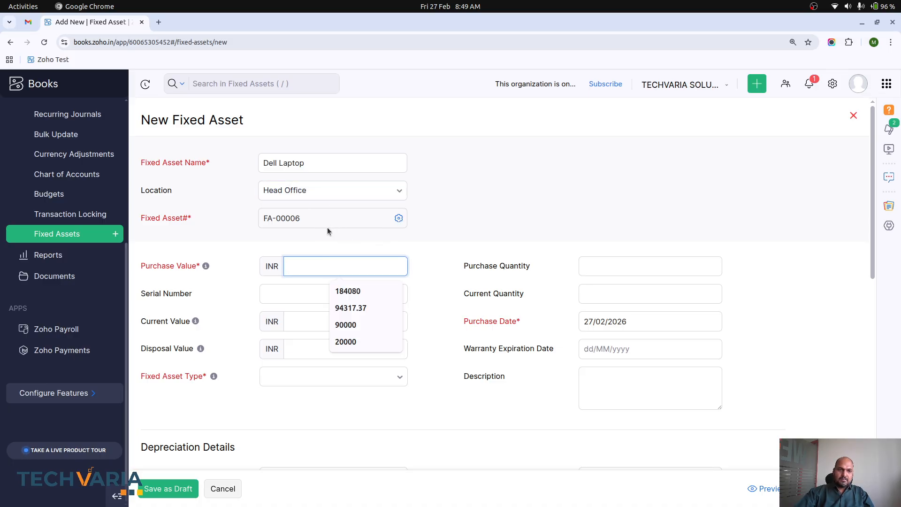
{"action": "left_click", "coordinate": [398, 218]}
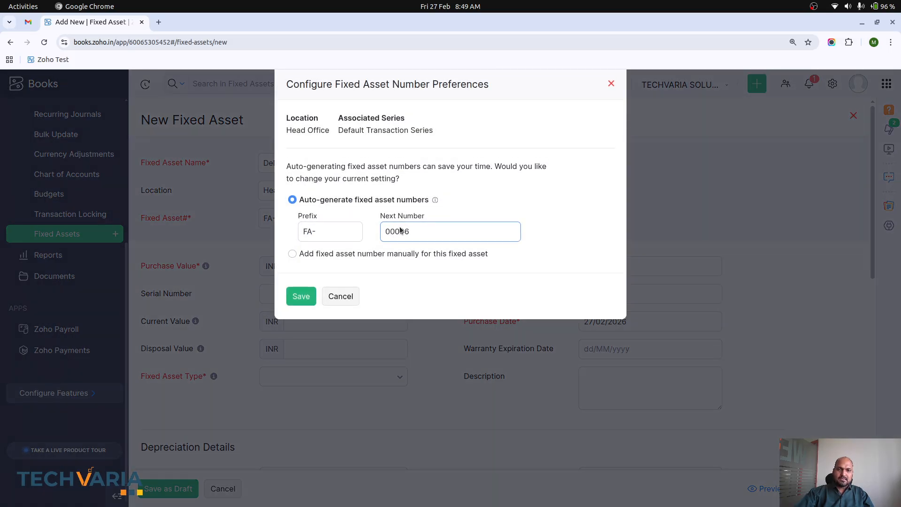
{"action": "left_click", "coordinate": [340, 300]}
Step: Enter a purchase value of 90000, serial number UIIII and a current value of 60000 for the Dell Laptop
{"action": "left_click", "coordinate": [312, 266]}
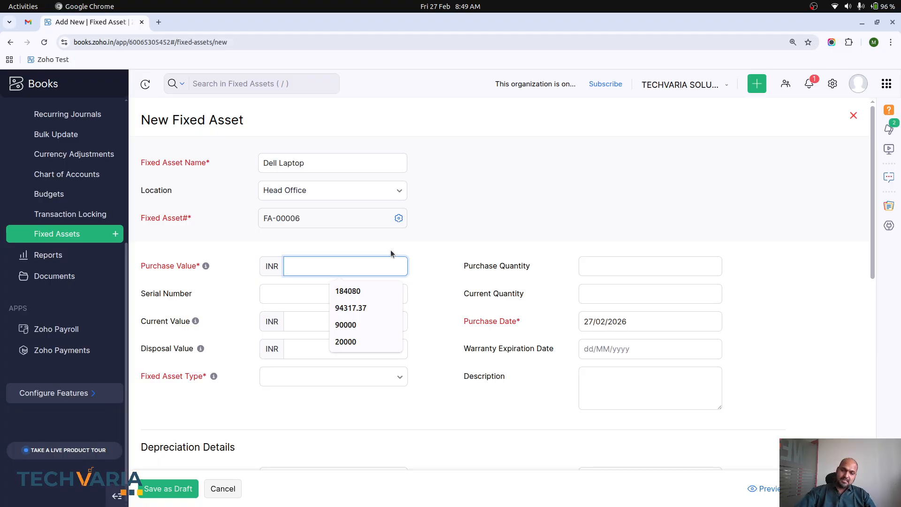
{"action": "type", "text": "9000"}
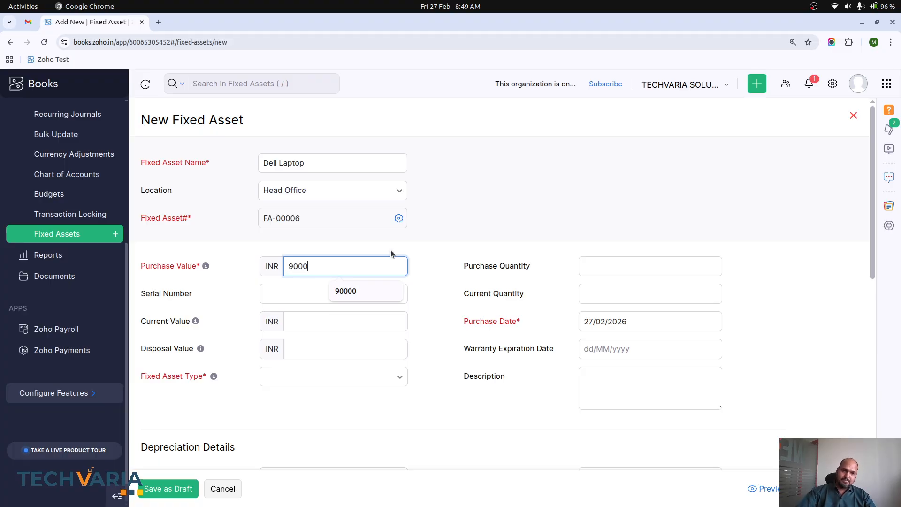
{"action": "type", "text": "0"}
{"action": "key", "text": "Tab"}
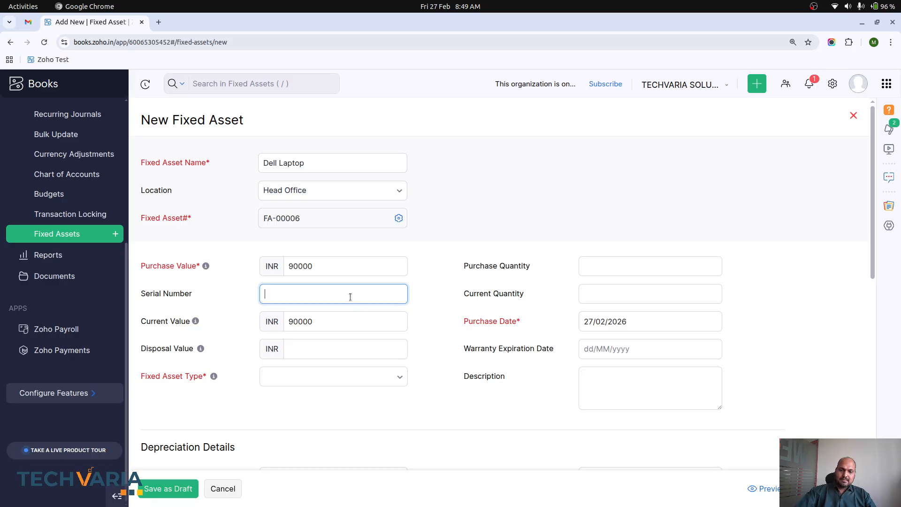
{"action": "type", "text": "UIIII"}
{"action": "key", "text": "Tab"}
{"action": "key", "text": "Tab"}
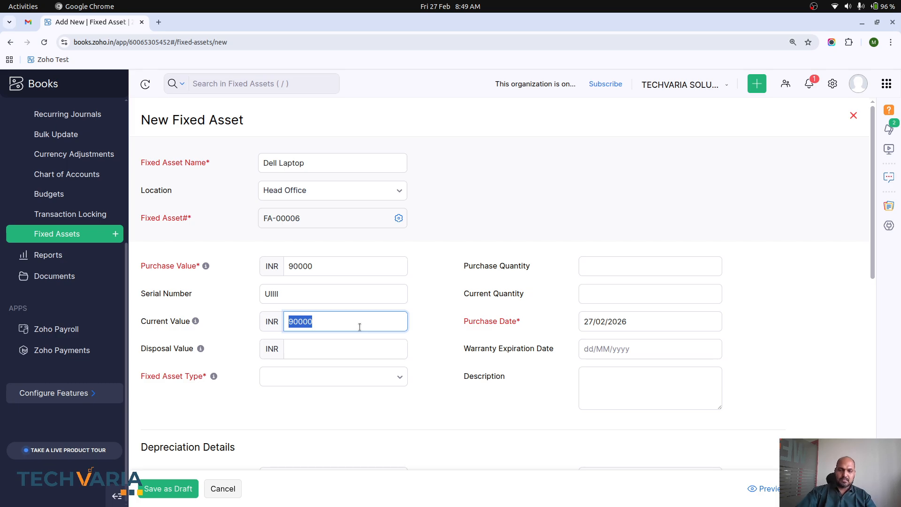
{"action": "type", "text": "60000"}
{"action": "key", "text": "Tab"}
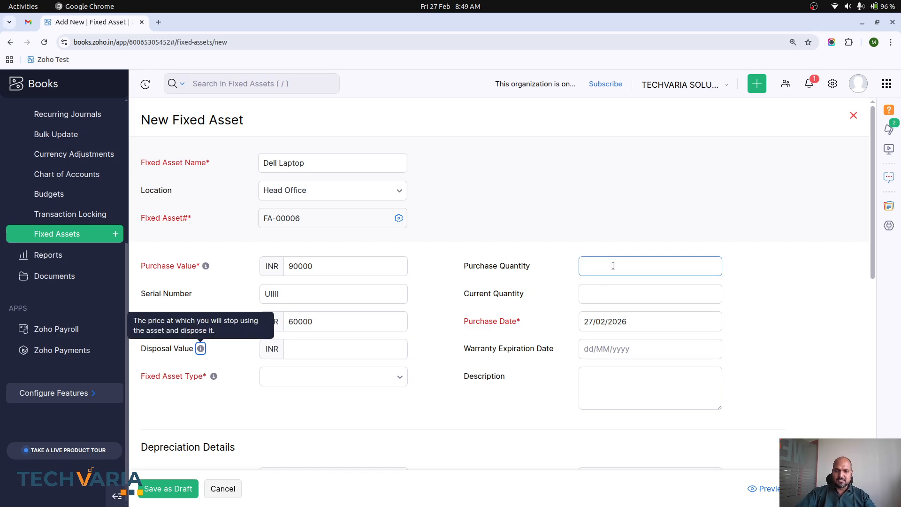
Step: Set the Dell Laptop's purchase quantity to 1 and its purchase date to 01/01/2025
{"action": "left_click", "coordinate": [614, 265]}
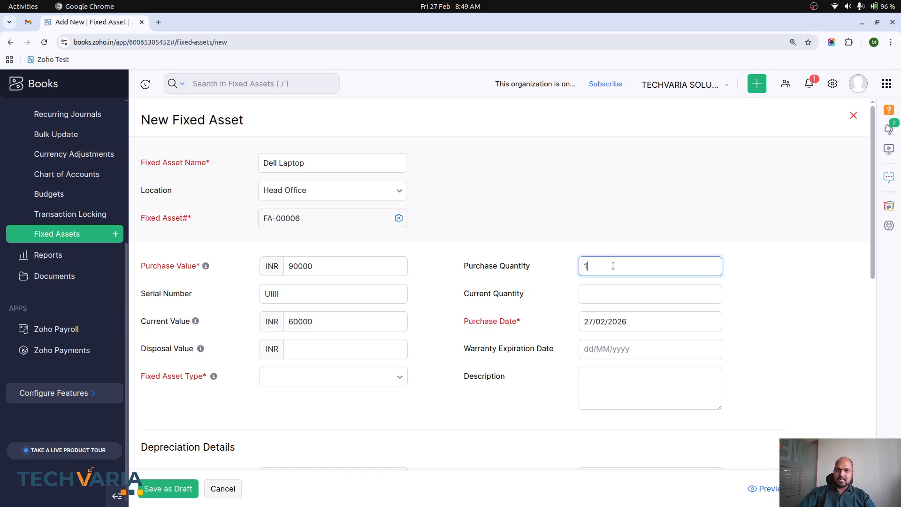
{"action": "key", "text": "Tab"}
{"action": "key", "text": "Tab"}
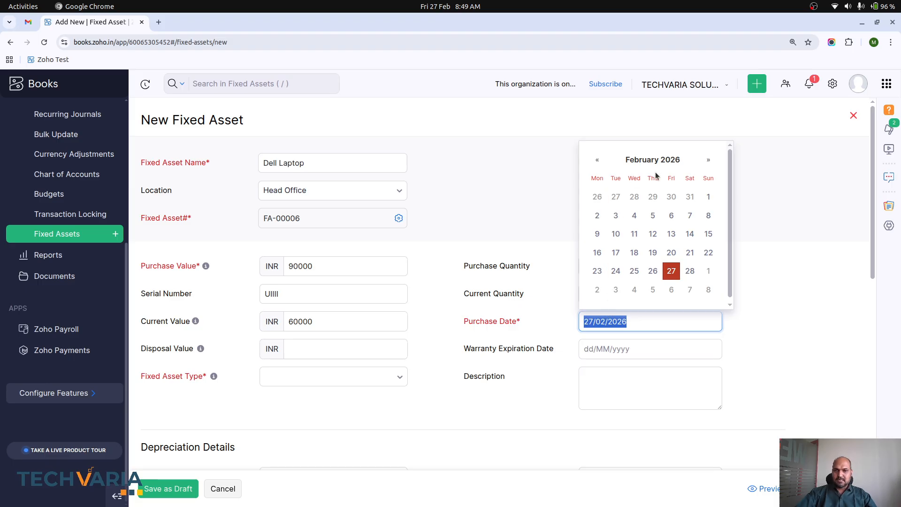
{"action": "left_click", "coordinate": [656, 159]}
{"action": "left_click", "coordinate": [598, 185]}
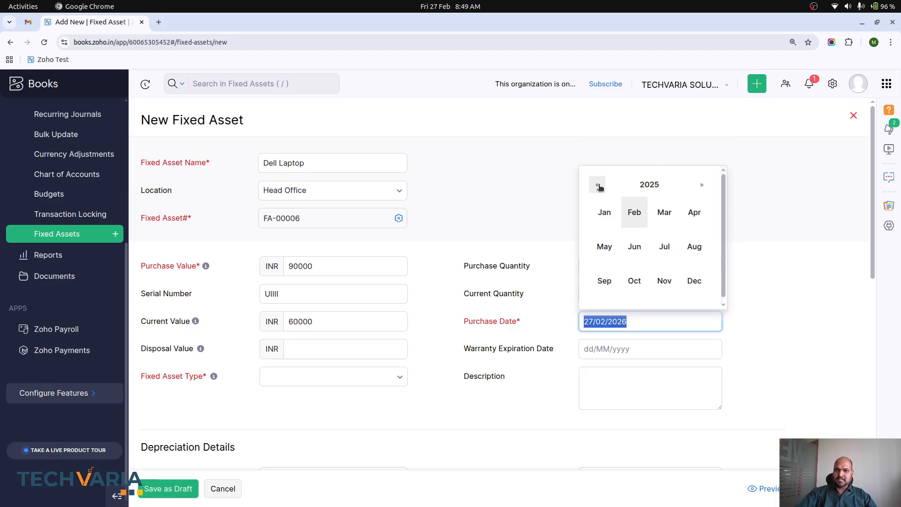
{"action": "left_click", "coordinate": [605, 212]}
{"action": "left_click", "coordinate": [634, 198]}
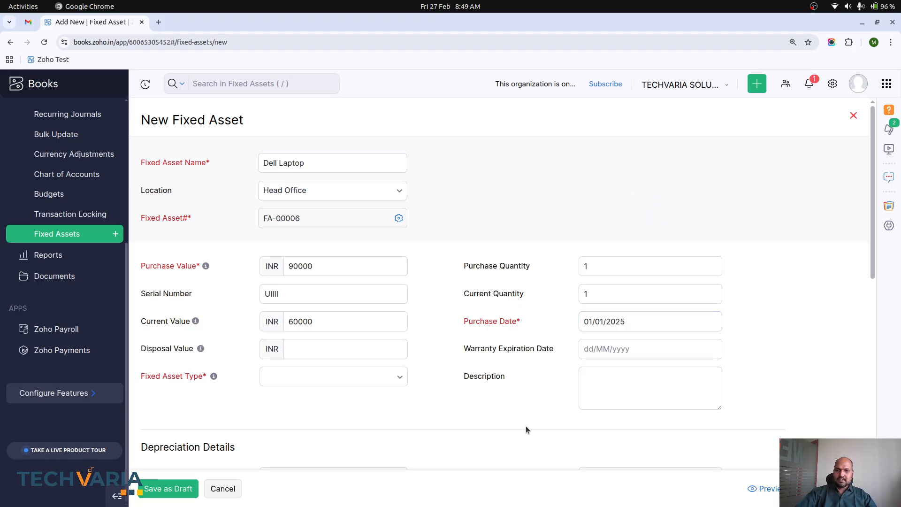
Step: Enter a disposal value of 10000 for the Dell Laptop and choose Laptops as its fixed asset type
{"action": "left_click", "coordinate": [332, 349]}
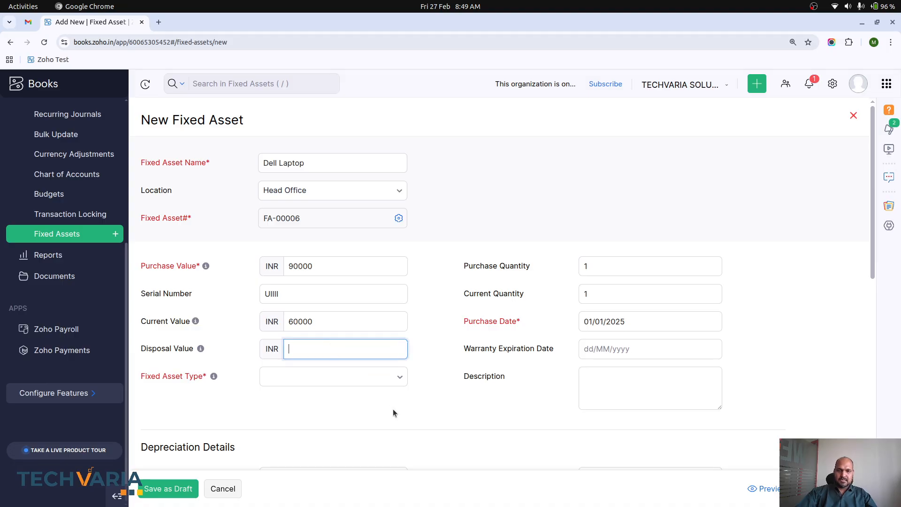
{"action": "type", "text": "1000"}
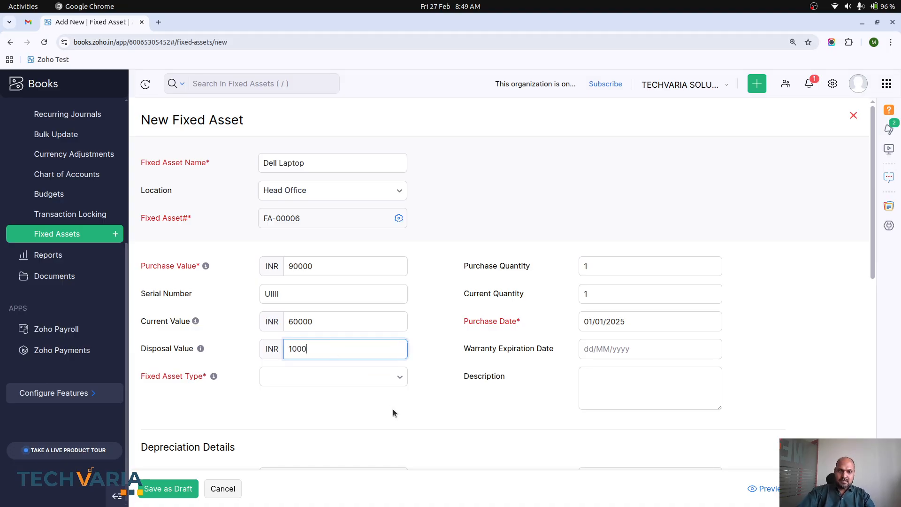
{"action": "type", "text": "0"}
{"action": "key", "text": "Tab"}
{"action": "left_click", "coordinate": [382, 381]}
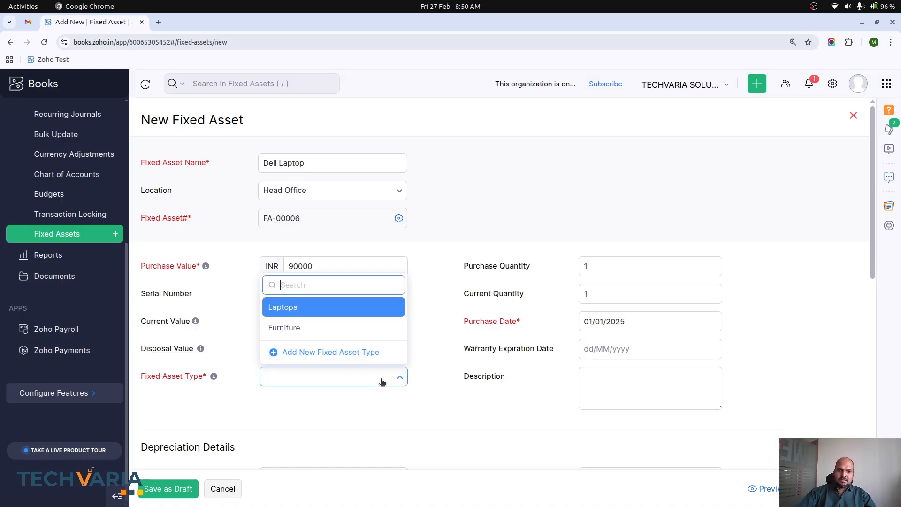
{"action": "left_click", "coordinate": [336, 313]}
Step: Assign Laptop & Computer as the Dell Laptop's fixed asset account and save the asset as a draft
{"action": "scroll", "coordinate": [413, 410], "scroll_direction": "down", "scroll_amount": 4}
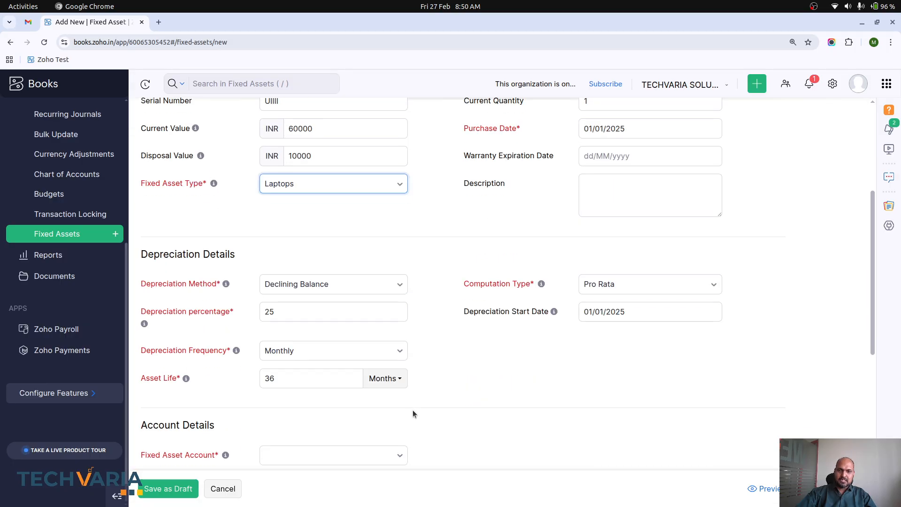
{"action": "scroll", "coordinate": [395, 361], "scroll_direction": "down", "scroll_amount": 2}
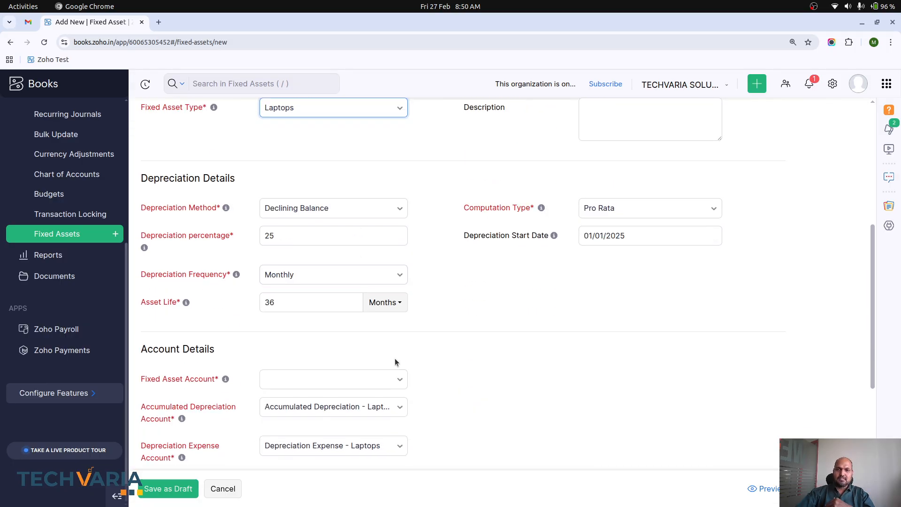
{"action": "scroll", "coordinate": [396, 361], "scroll_direction": "down", "scroll_amount": 4}
{"action": "left_click", "coordinate": [354, 210]}
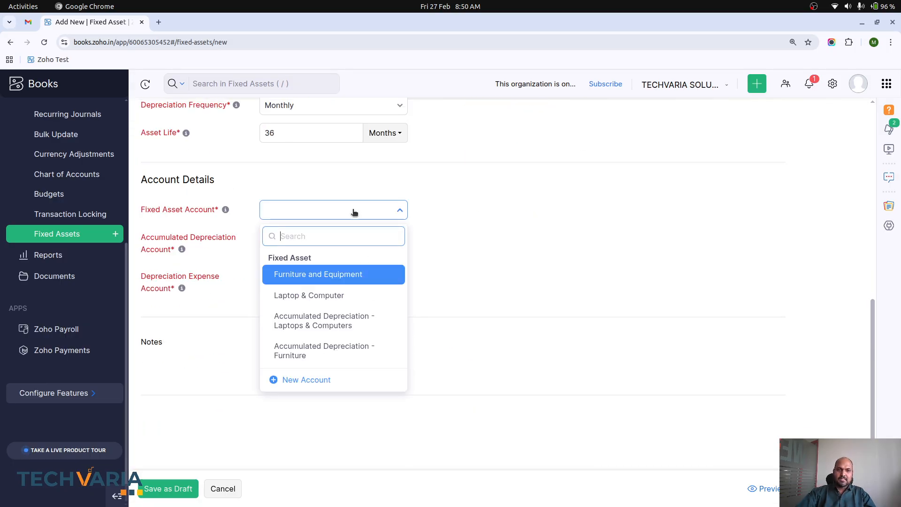
{"action": "left_click", "coordinate": [340, 293]}
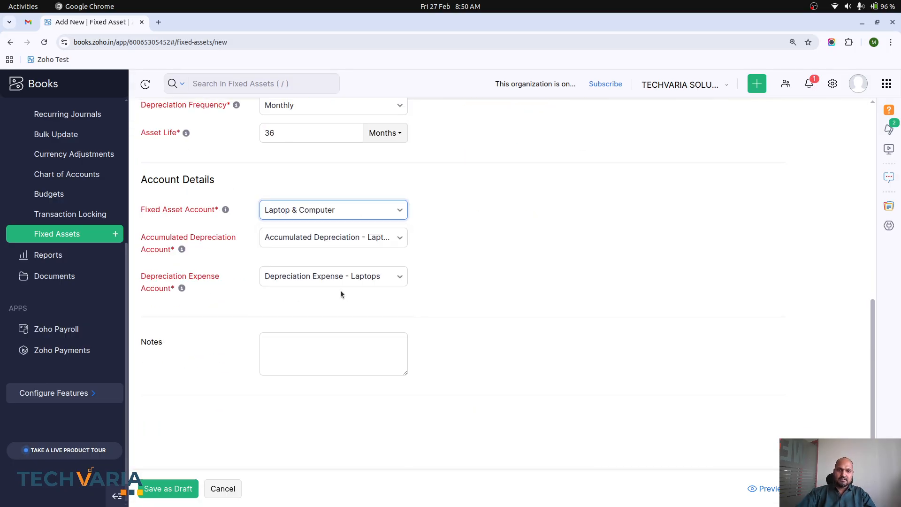
{"action": "left_click", "coordinate": [182, 497]}
Step: Examine the Dell Laptop's depreciation forecast to see from which date and value depreciation is calculated
{"action": "left_click", "coordinate": [425, 193]}
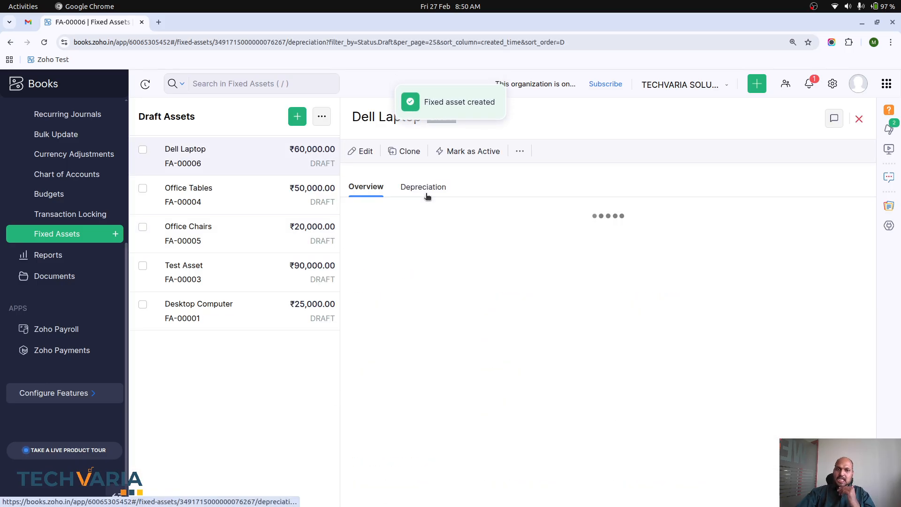
{"action": "scroll", "coordinate": [471, 287], "scroll_direction": "down", "scroll_amount": 2}
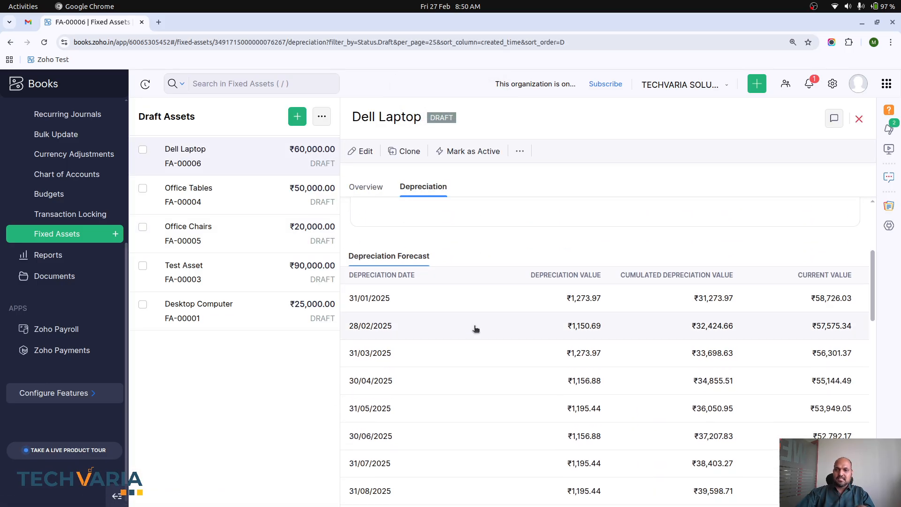
{"action": "scroll", "coordinate": [476, 328], "scroll_direction": "down", "scroll_amount": 2}
{"action": "scroll", "coordinate": [476, 328], "scroll_direction": "up", "scroll_amount": 2}
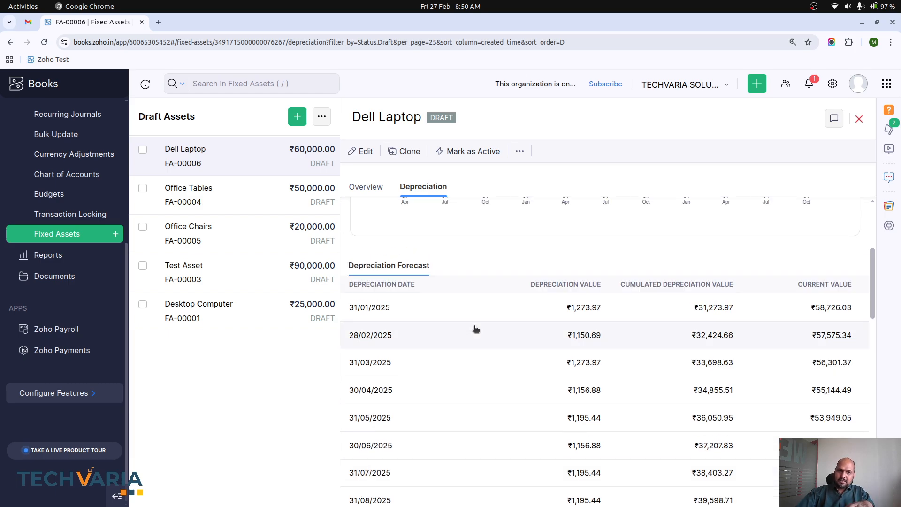
{"action": "left_click", "coordinate": [366, 151]}
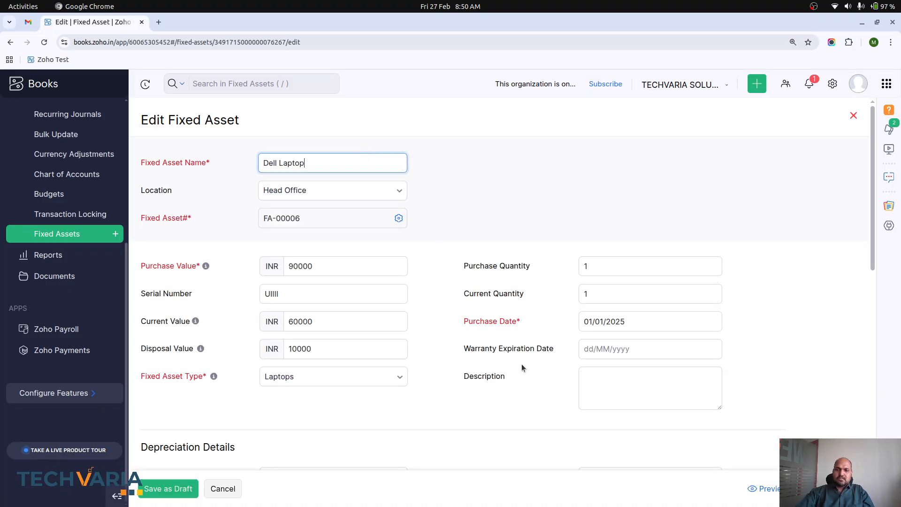
{"action": "left_click", "coordinate": [301, 264]}
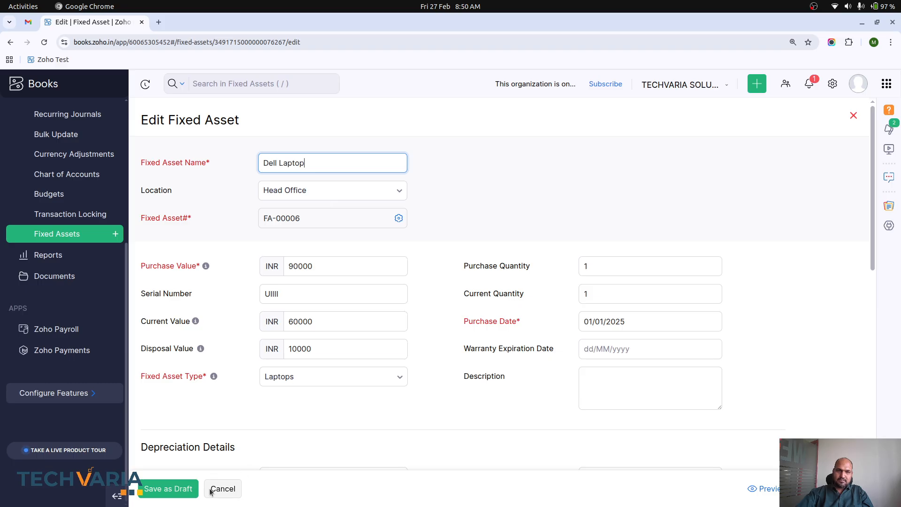
{"action": "left_click", "coordinate": [225, 491]}
{"action": "scroll", "coordinate": [460, 398], "scroll_direction": "down", "scroll_amount": 5}
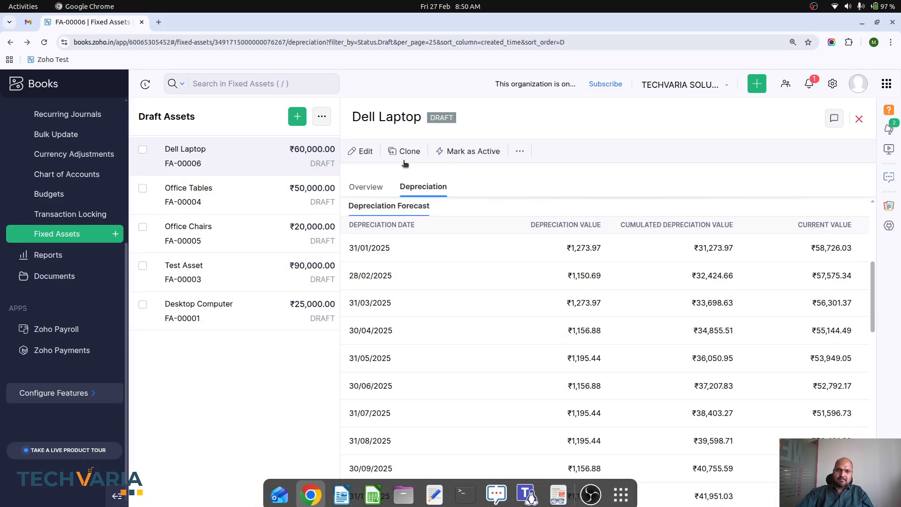
Step: Edit the Dell Laptop's depreciation start date to 01/03/2026 and save the asset as a draft
{"action": "left_click", "coordinate": [362, 151]}
{"action": "left_click", "coordinate": [634, 321]}
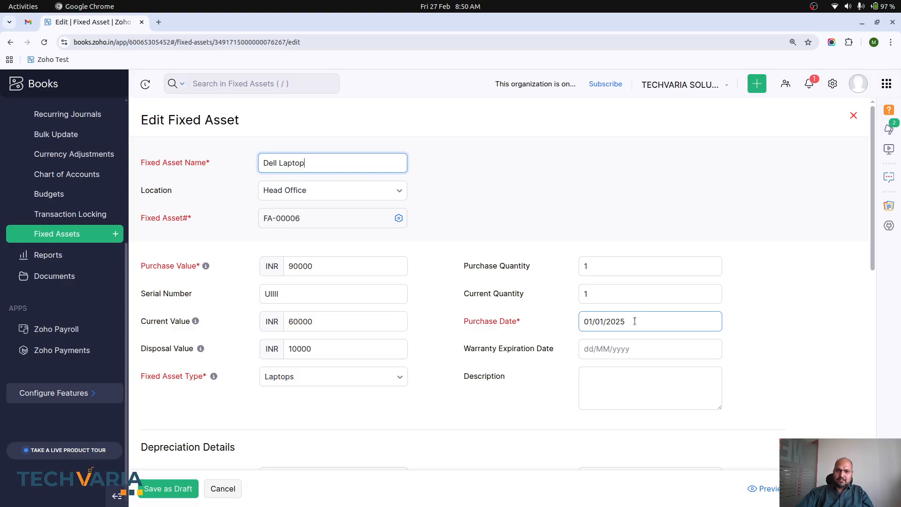
{"action": "left_click", "coordinate": [623, 347]}
{"action": "left_click", "coordinate": [621, 320]}
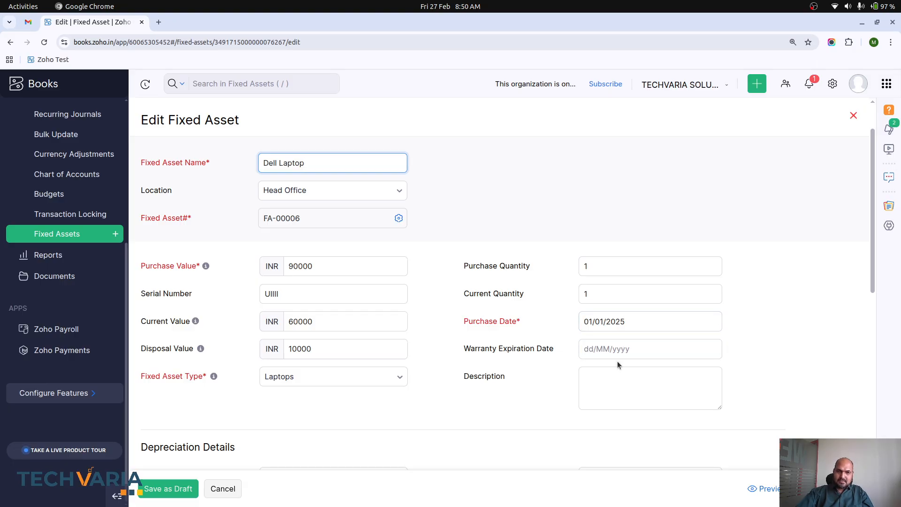
{"action": "scroll", "coordinate": [618, 361], "scroll_direction": "down", "scroll_amount": 4}
{"action": "left_click", "coordinate": [613, 313]}
{"action": "left_click", "coordinate": [655, 150]}
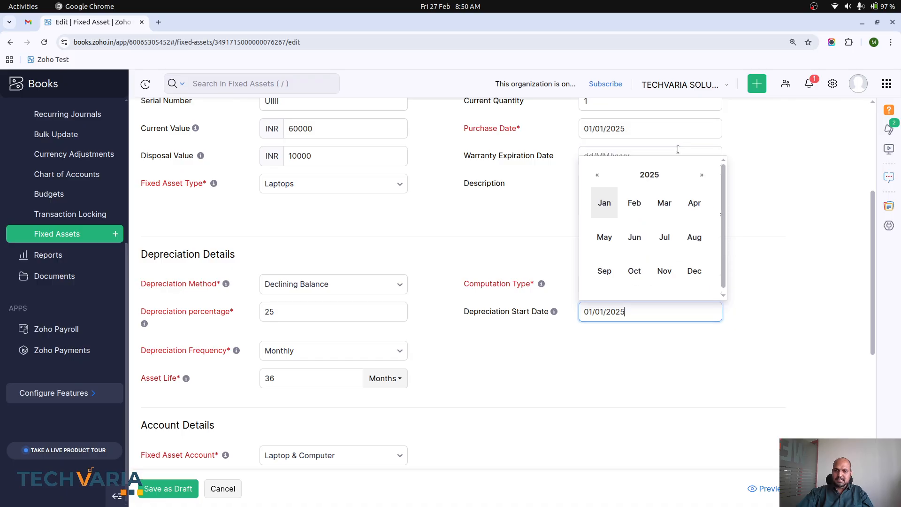
{"action": "left_click", "coordinate": [700, 174]}
{"action": "left_click", "coordinate": [666, 207]}
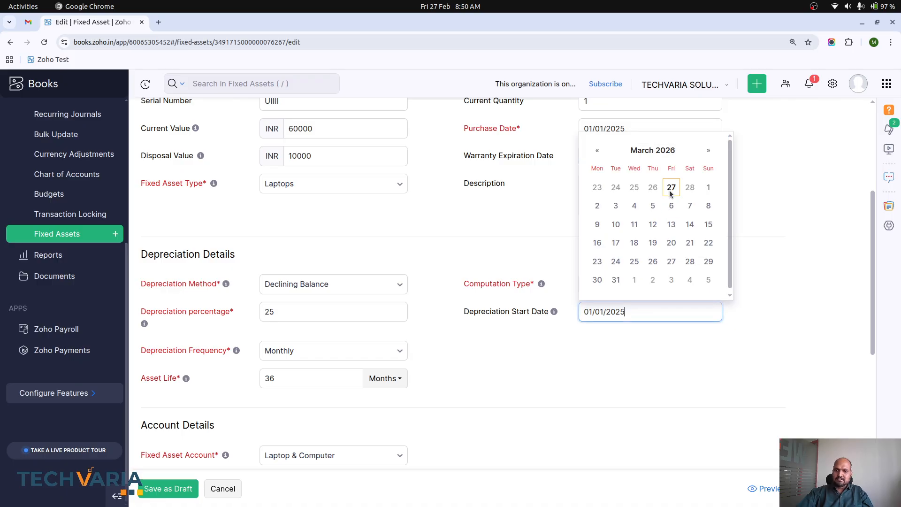
{"action": "left_click", "coordinate": [709, 187]}
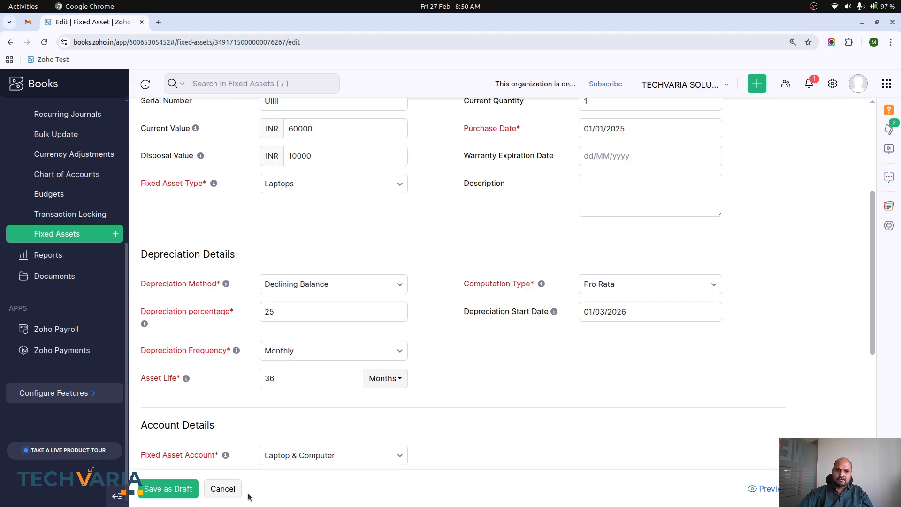
{"action": "left_click", "coordinate": [188, 490]}
Step: Examine the Dell Laptop's recalculated depreciation forecast through its final entries, and return to the asset's overview
{"action": "left_click", "coordinate": [423, 188]}
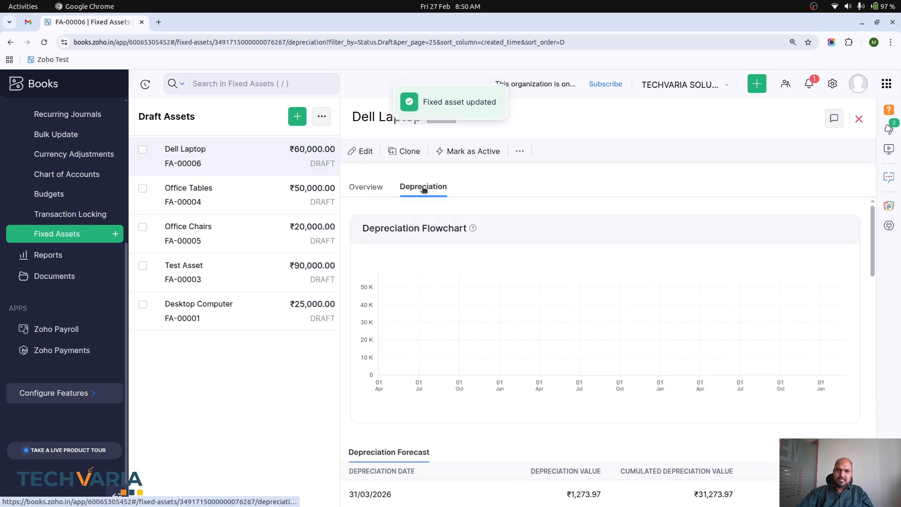
{"action": "scroll", "coordinate": [534, 368], "scroll_direction": "down", "scroll_amount": 4}
{"action": "scroll", "coordinate": [533, 368], "scroll_direction": "down", "scroll_amount": 5}
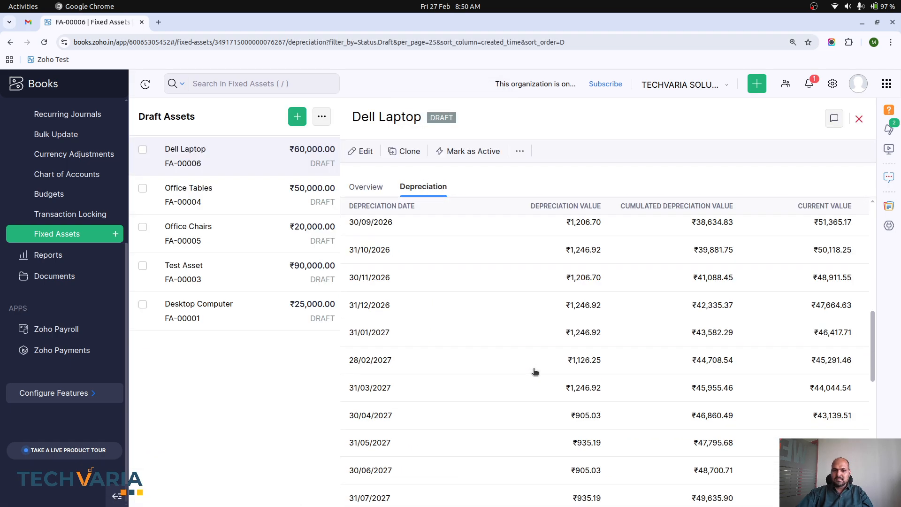
{"action": "scroll", "coordinate": [533, 368], "scroll_direction": "up", "scroll_amount": 6}
{"action": "scroll", "coordinate": [446, 390], "scroll_direction": "down", "scroll_amount": 17}
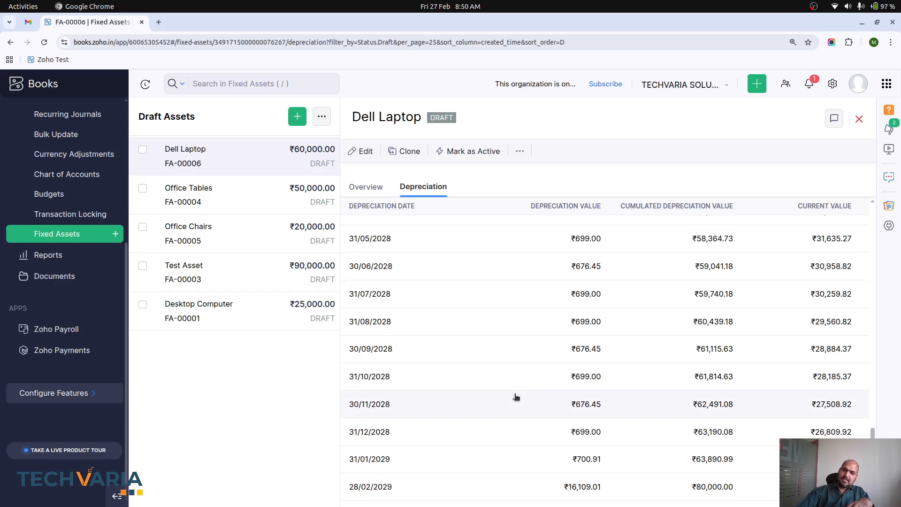
{"action": "left_click_drag", "start_coordinate": [690, 459], "coordinate": [851, 501]}
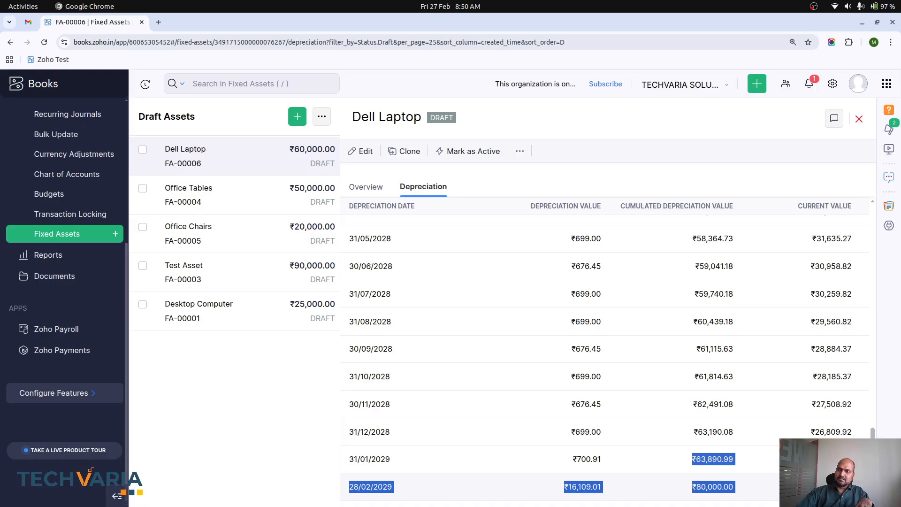
{"action": "left_click", "coordinate": [762, 193]}
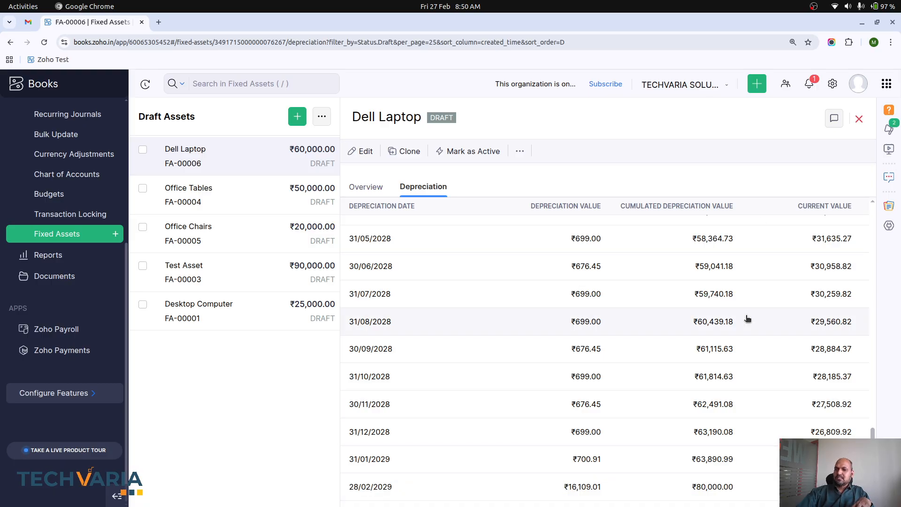
{"action": "scroll", "coordinate": [748, 319], "scroll_direction": "up", "scroll_amount": 15}
{"action": "scroll", "coordinate": [748, 317], "scroll_direction": "down", "scroll_amount": 10}
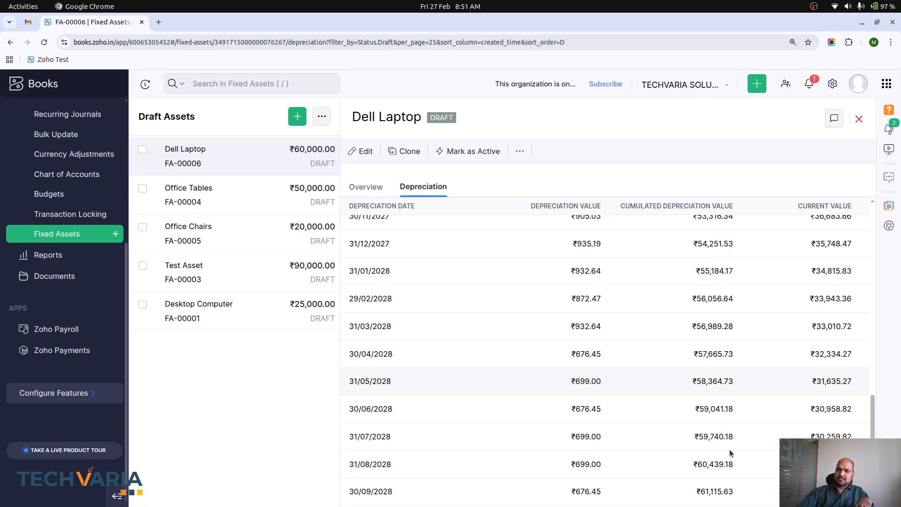
{"action": "scroll", "coordinate": [730, 453], "scroll_direction": "down", "scroll_amount": 3}
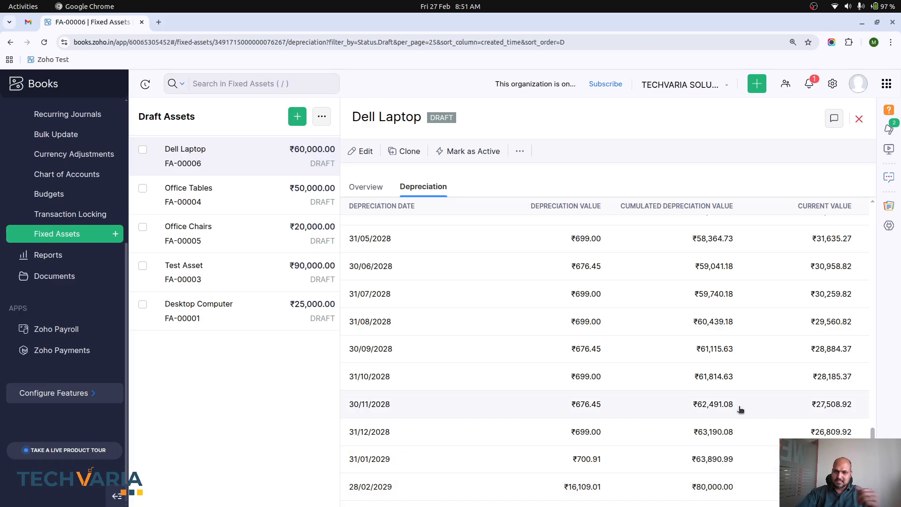
{"action": "scroll", "coordinate": [741, 408], "scroll_direction": "up", "scroll_amount": 8}
{"action": "left_click", "coordinate": [368, 188]}
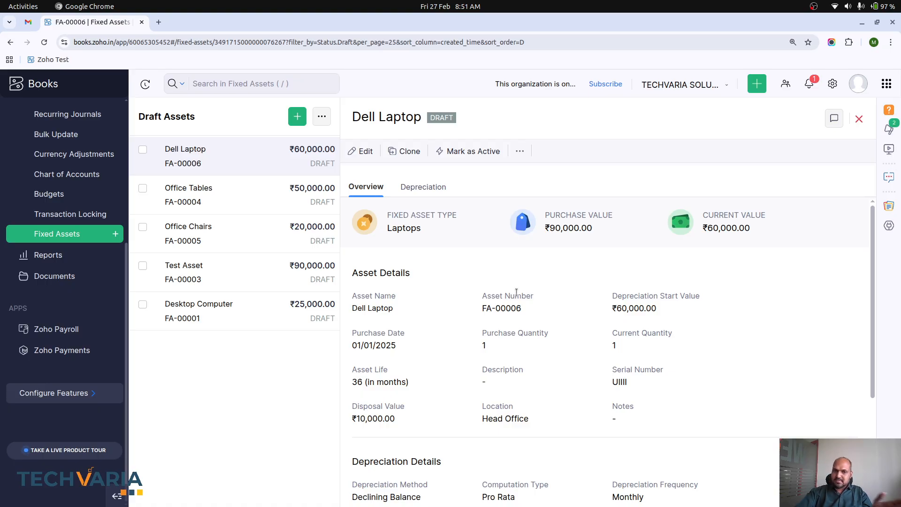
Step: Open the Test Asset draft and review its depreciation forecast along with its asset and depreciation details
{"action": "left_click", "coordinate": [240, 273]}
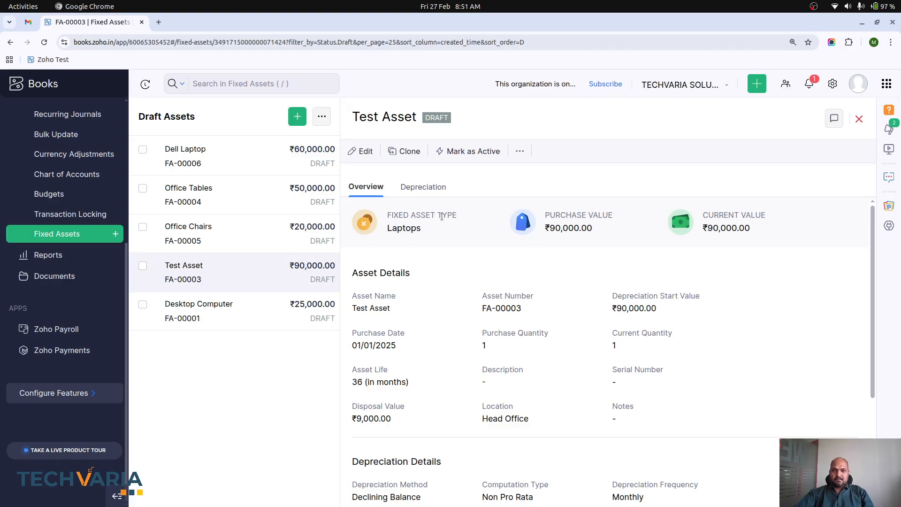
{"action": "left_click", "coordinate": [423, 187]}
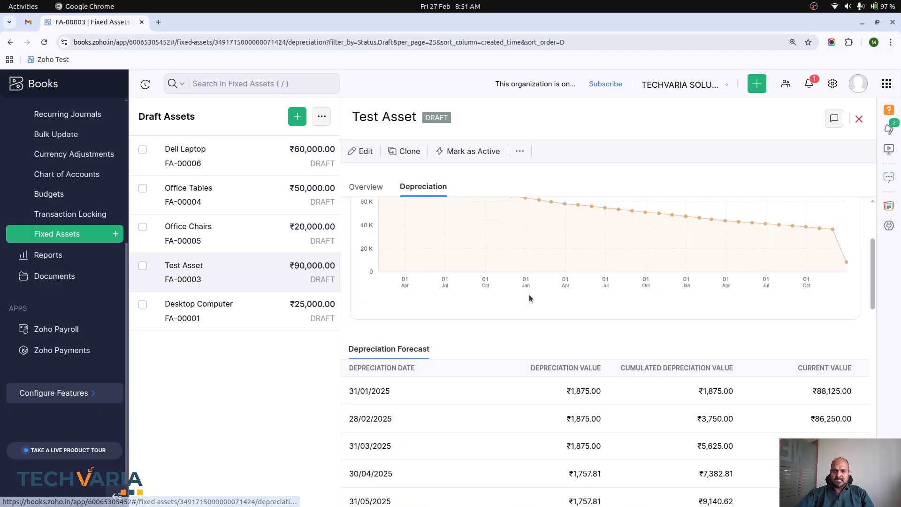
{"action": "scroll", "coordinate": [529, 294], "scroll_direction": "down", "scroll_amount": 3}
{"action": "scroll", "coordinate": [531, 298], "scroll_direction": "up", "scroll_amount": 3}
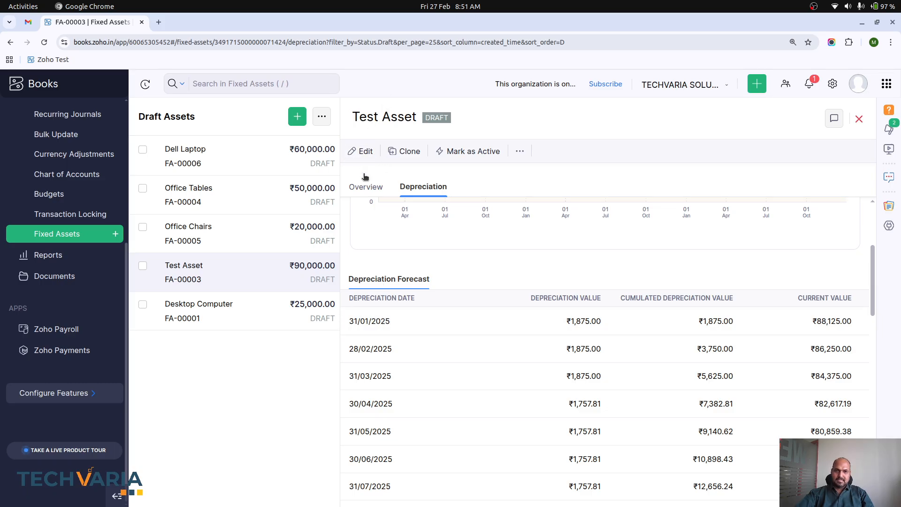
{"action": "left_click", "coordinate": [367, 188]}
{"action": "scroll", "coordinate": [513, 322], "scroll_direction": "down", "scroll_amount": 3}
{"action": "scroll", "coordinate": [513, 322], "scroll_direction": "up", "scroll_amount": 2}
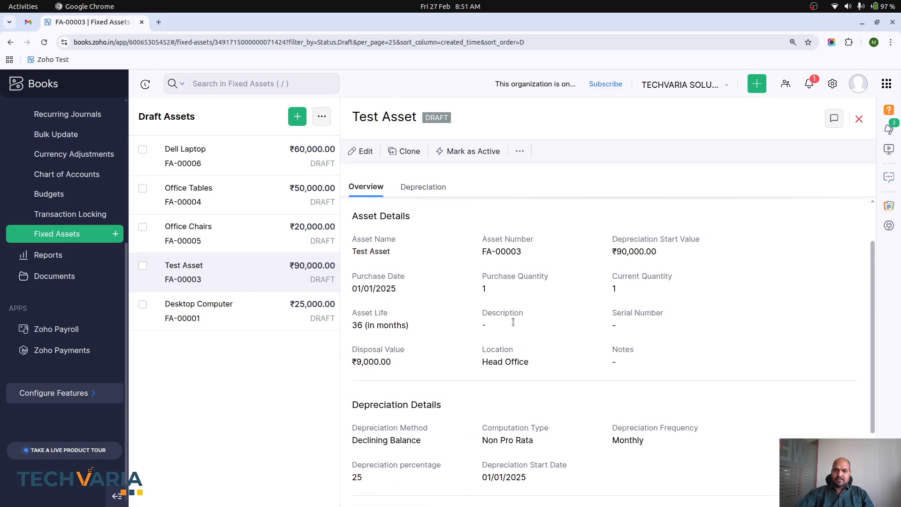
{"action": "scroll", "coordinate": [516, 322], "scroll_direction": "down", "scroll_amount": 2}
{"action": "scroll", "coordinate": [517, 357], "scroll_direction": "up", "scroll_amount": 3}
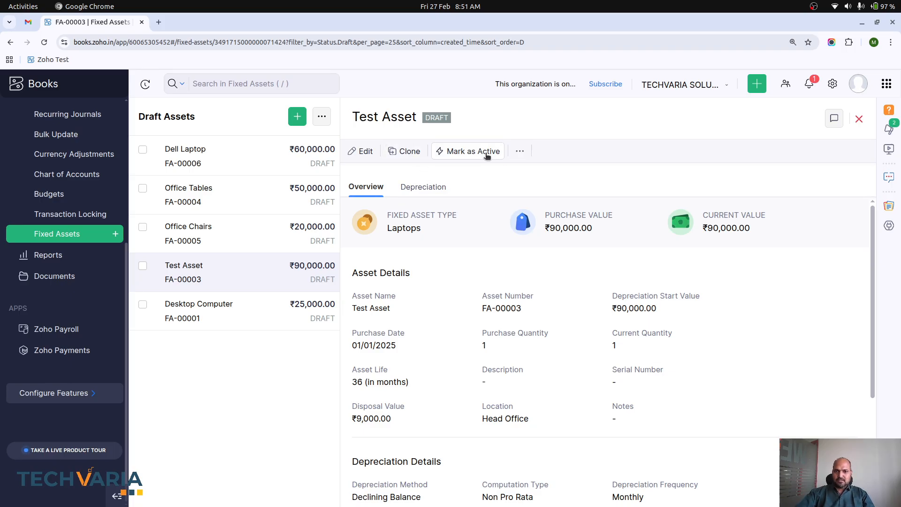
{"action": "left_click", "coordinate": [423, 186]}
{"action": "left_click", "coordinate": [366, 186]}
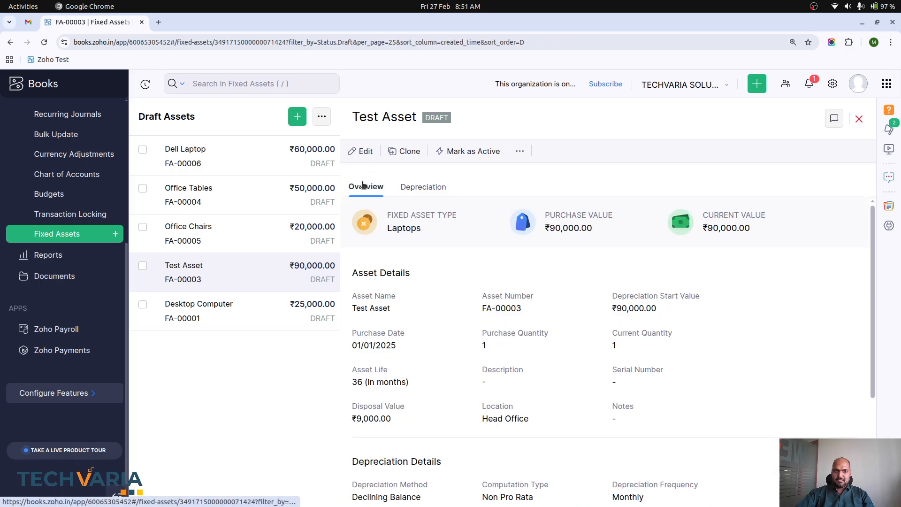
Step: Edit the Test Asset's purchase date to 01/01/2026 and save the asset as a draft
{"action": "left_click", "coordinate": [364, 151]}
{"action": "left_click", "coordinate": [628, 324]}
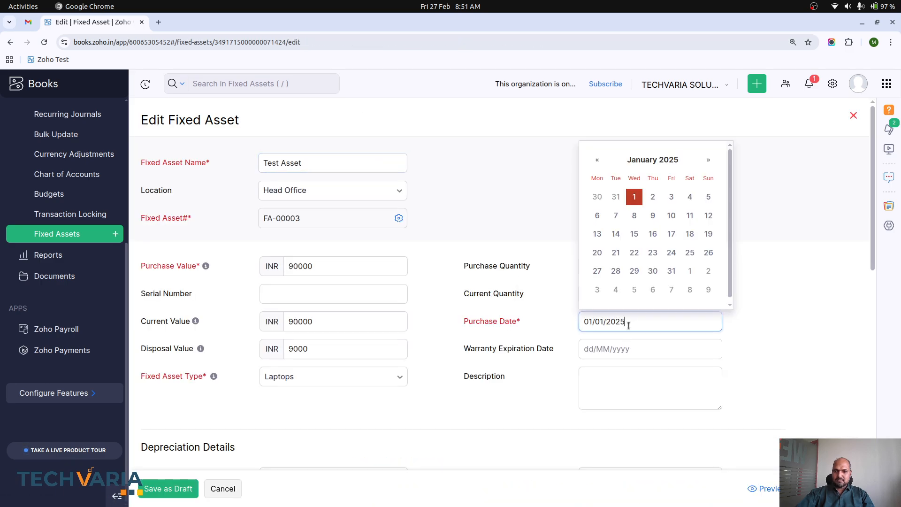
{"action": "left_click", "coordinate": [625, 160]}
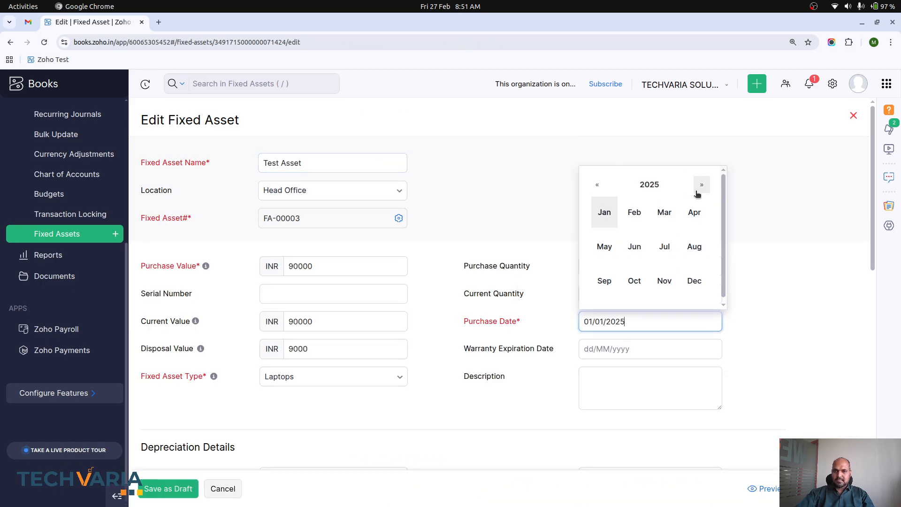
{"action": "left_click", "coordinate": [669, 187]}
{"action": "left_click", "coordinate": [693, 246]}
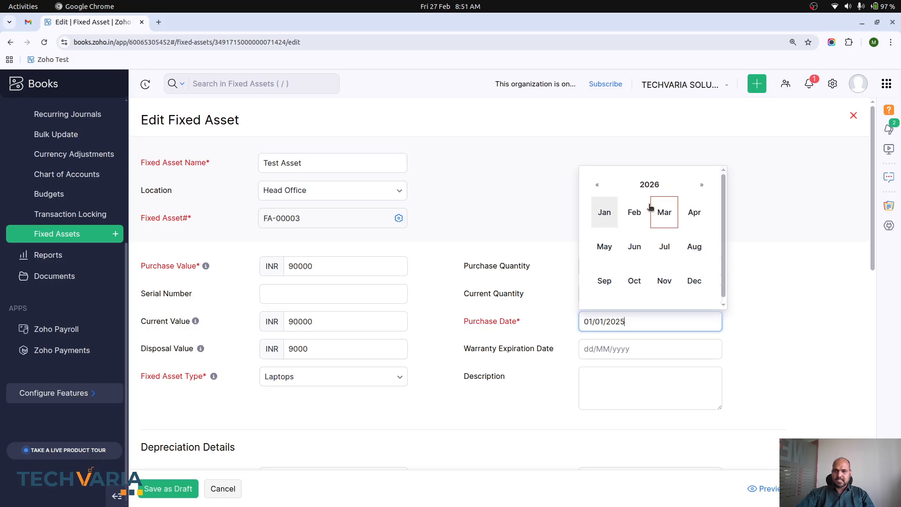
{"action": "left_click", "coordinate": [611, 213]}
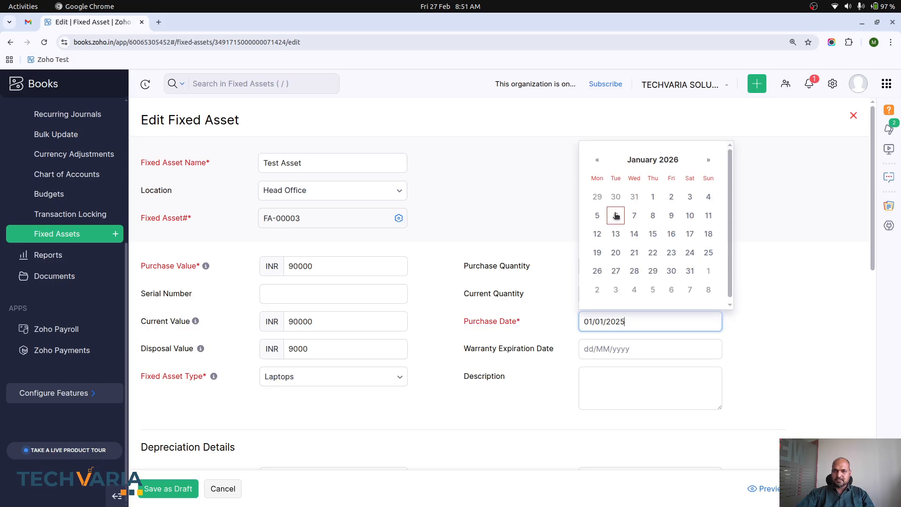
{"action": "left_click", "coordinate": [656, 195]}
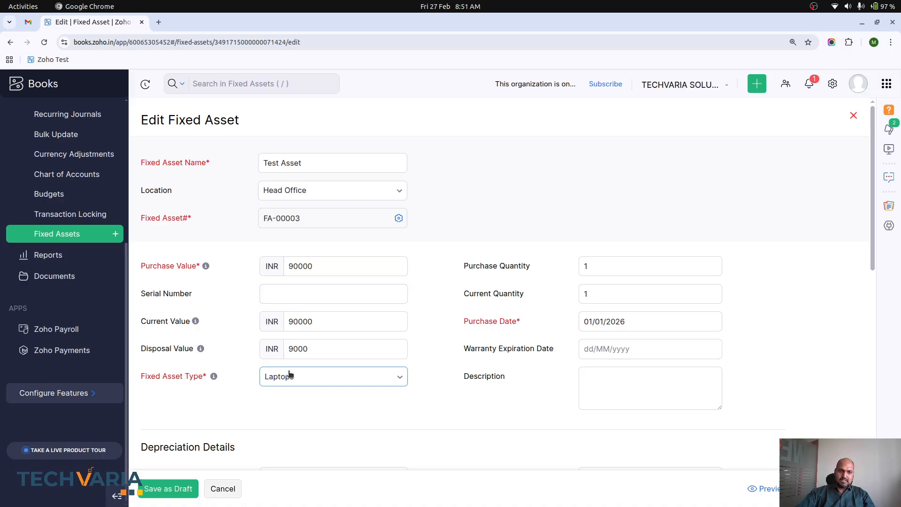
{"action": "left_click", "coordinate": [317, 350]}
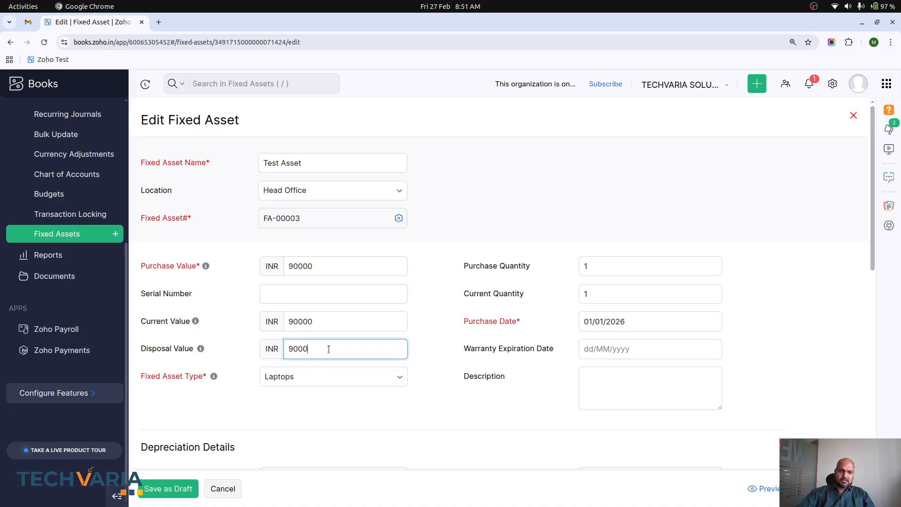
{"action": "left_click", "coordinate": [193, 500]}
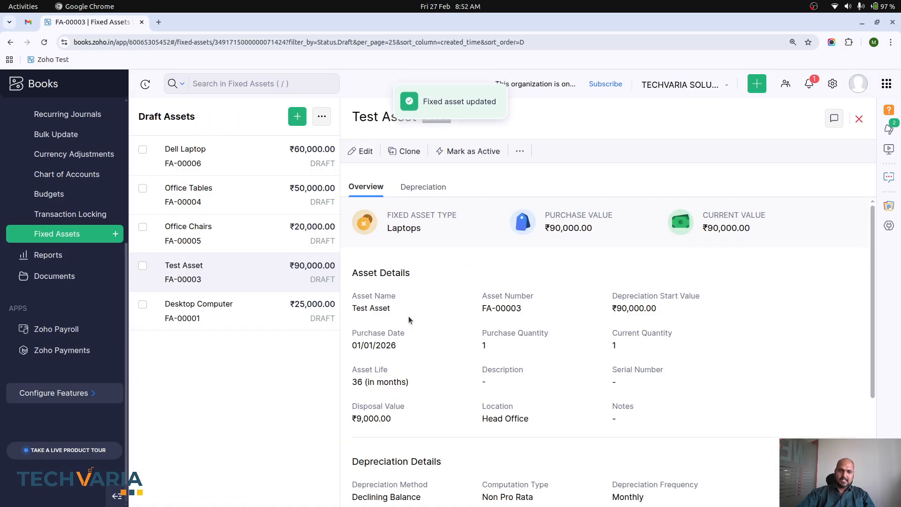
Step: Examine the Test Asset's recalculated depreciation forecast from first to last entry, and review its asset and depreciation details
{"action": "left_click", "coordinate": [414, 193]}
{"action": "scroll", "coordinate": [533, 317], "scroll_direction": "down", "scroll_amount": 15}
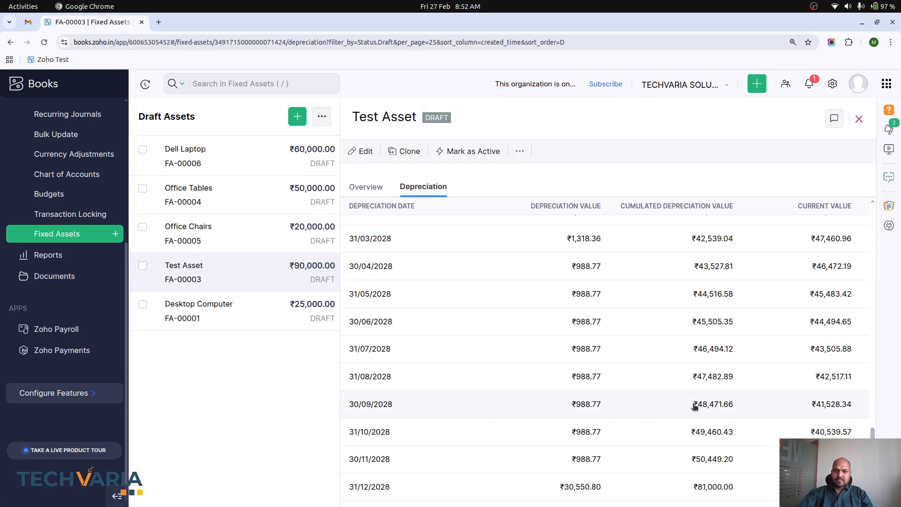
{"action": "scroll", "coordinate": [695, 407], "scroll_direction": "up", "scroll_amount": 14}
{"action": "scroll", "coordinate": [667, 407], "scroll_direction": "up", "scroll_amount": 8}
{"action": "scroll", "coordinate": [501, 442], "scroll_direction": "down", "scroll_amount": 4}
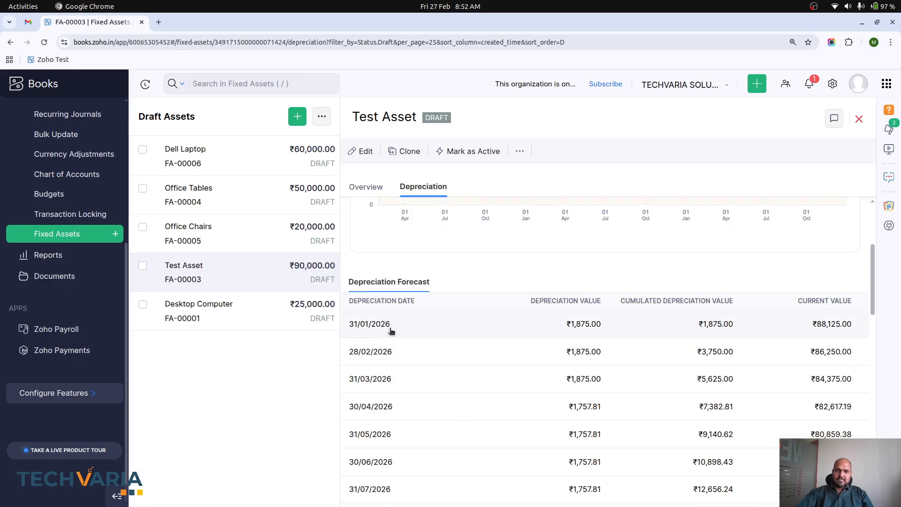
{"action": "scroll", "coordinate": [488, 427], "scroll_direction": "down", "scroll_amount": 10}
{"action": "scroll", "coordinate": [478, 417], "scroll_direction": "down", "scroll_amount": 5}
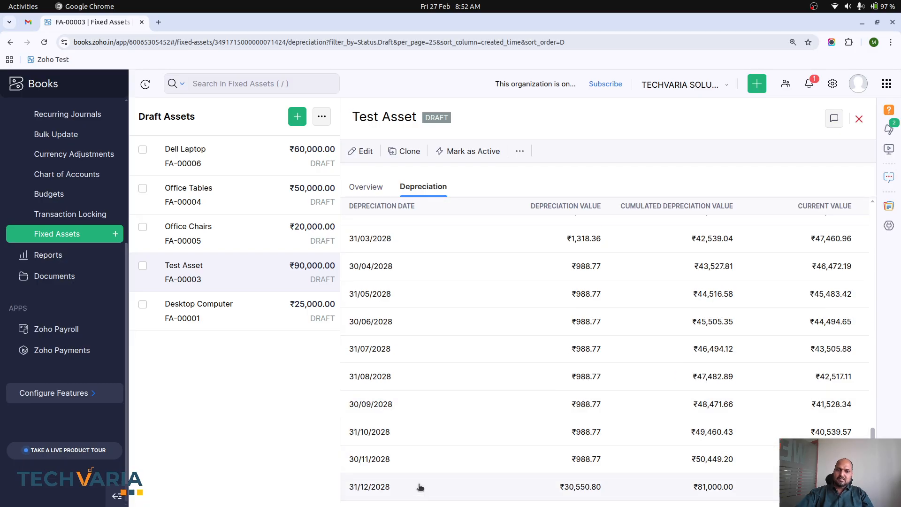
{"action": "scroll", "coordinate": [450, 433], "scroll_direction": "up", "scroll_amount": 20}
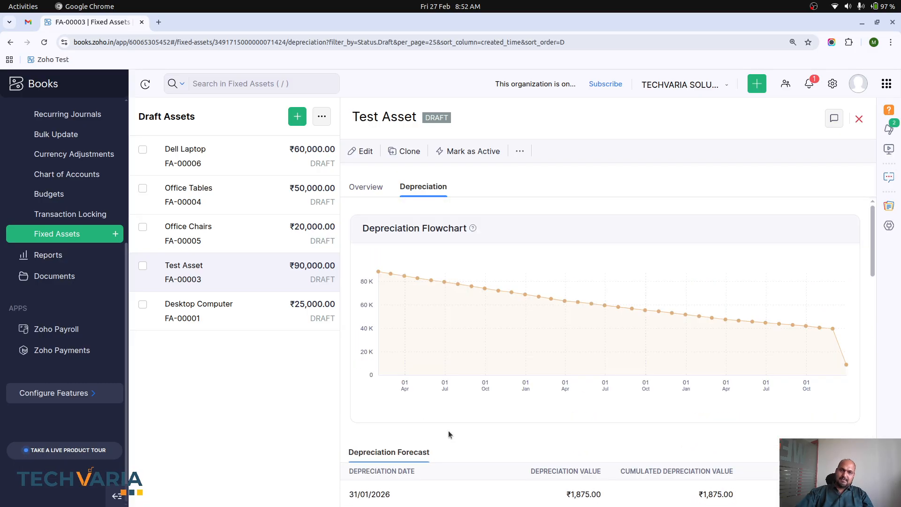
{"action": "left_click", "coordinate": [366, 187]}
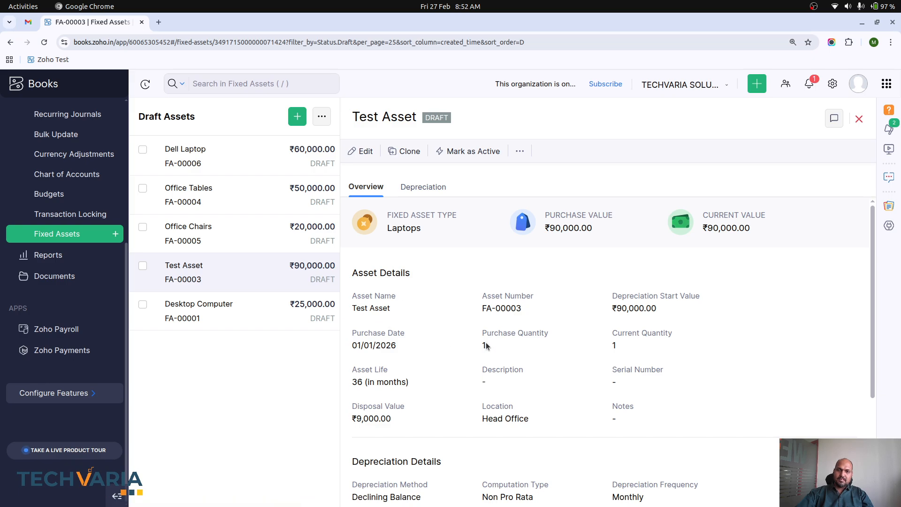
{"action": "scroll", "coordinate": [495, 359], "scroll_direction": "down", "scroll_amount": 3}
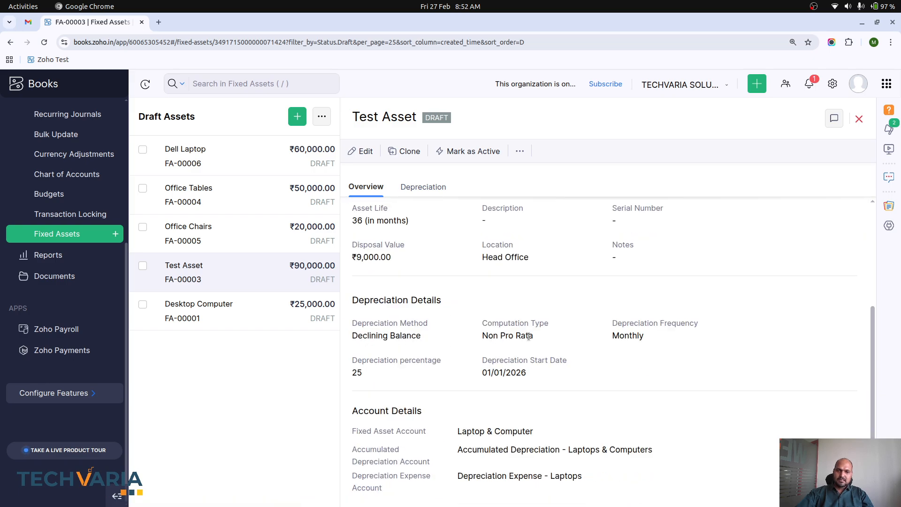
{"action": "scroll", "coordinate": [528, 337], "scroll_direction": "up", "scroll_amount": 3}
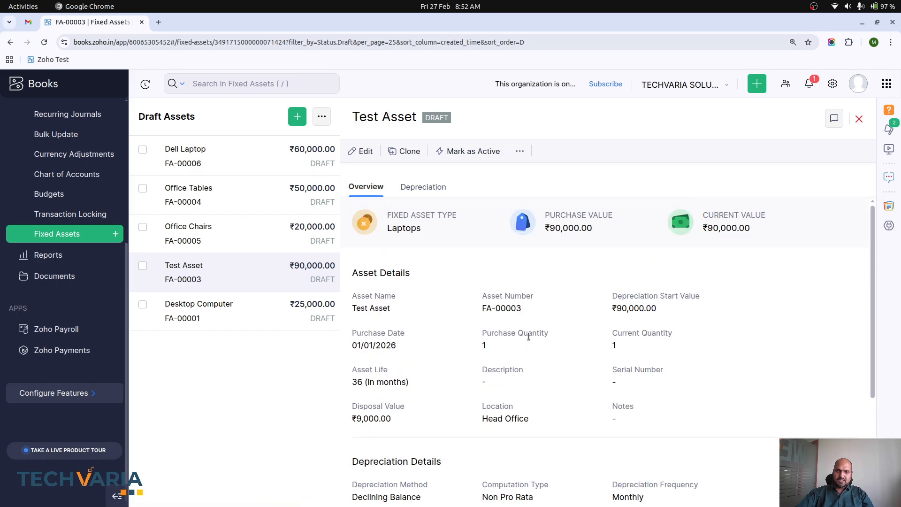
Step: Mark the Test Asset as active and view its depreciation history
{"action": "left_click", "coordinate": [471, 154]}
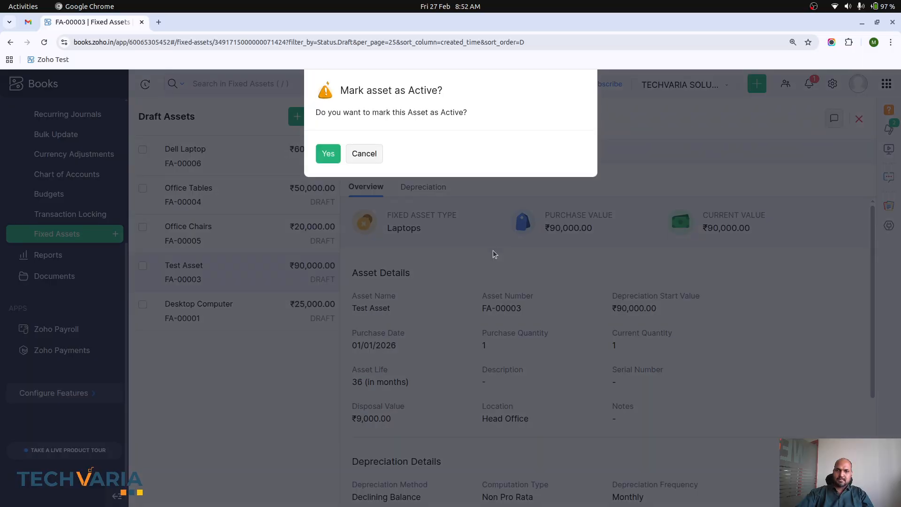
{"action": "left_click", "coordinate": [335, 148]}
{"action": "left_click", "coordinate": [422, 188]}
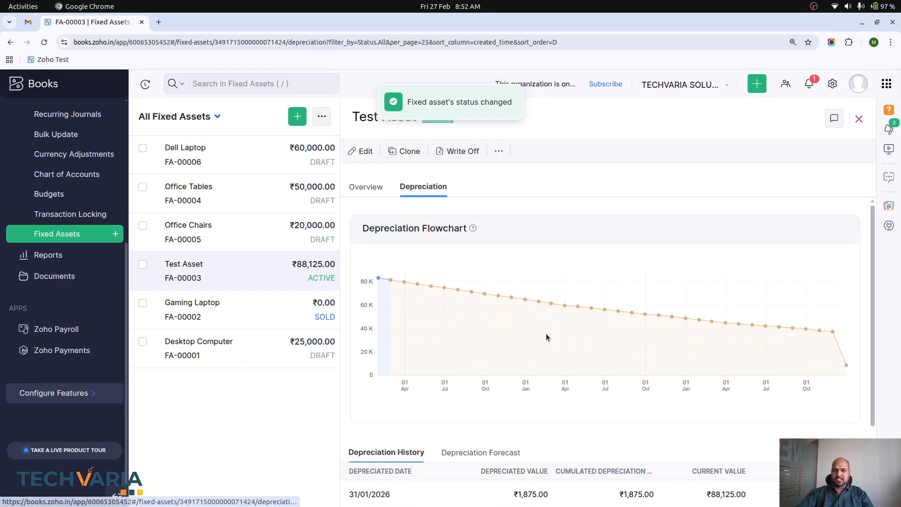
{"action": "scroll", "coordinate": [546, 334], "scroll_direction": "down", "scroll_amount": 2}
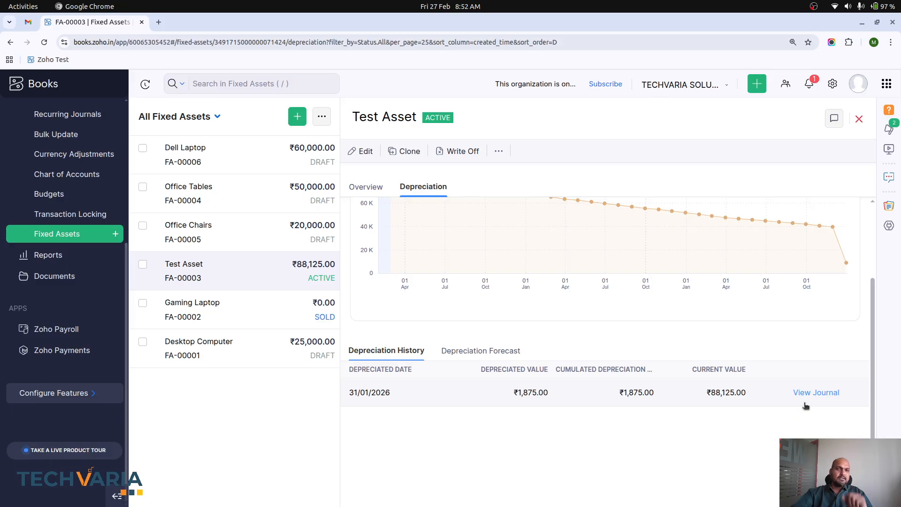
Step: Open the Balance Sheet report and check the account transactions behind Laptop & Computer under Fixed Assets
{"action": "left_click", "coordinate": [70, 254]}
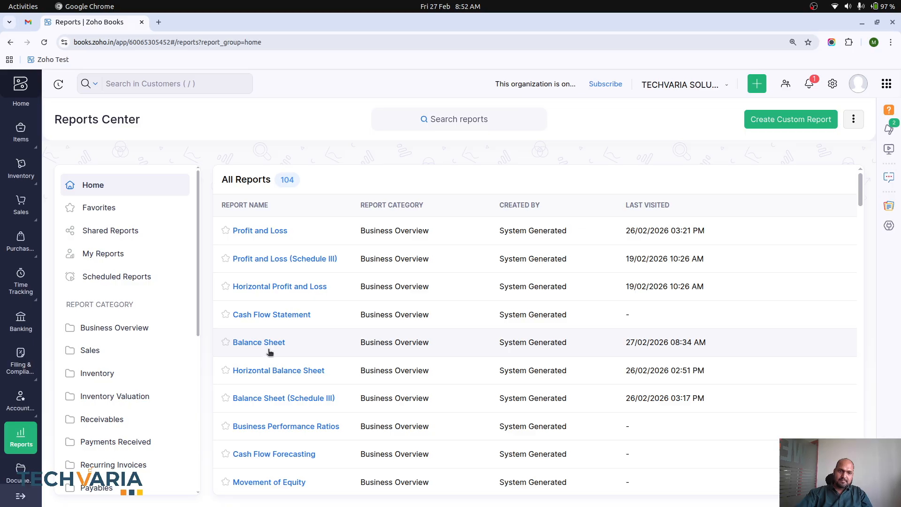
{"action": "left_click", "coordinate": [270, 343]}
{"action": "scroll", "coordinate": [433, 335], "scroll_direction": "down", "scroll_amount": 5}
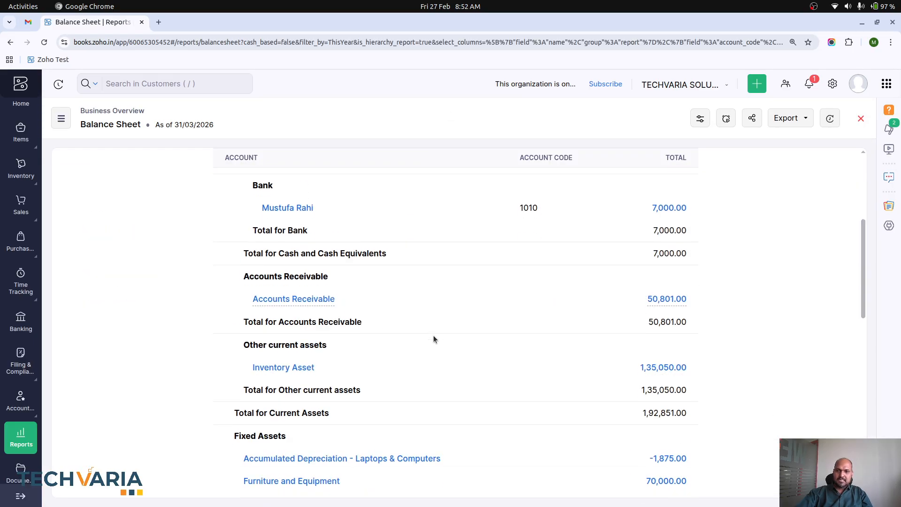
{"action": "scroll", "coordinate": [433, 335], "scroll_direction": "down", "scroll_amount": 3}
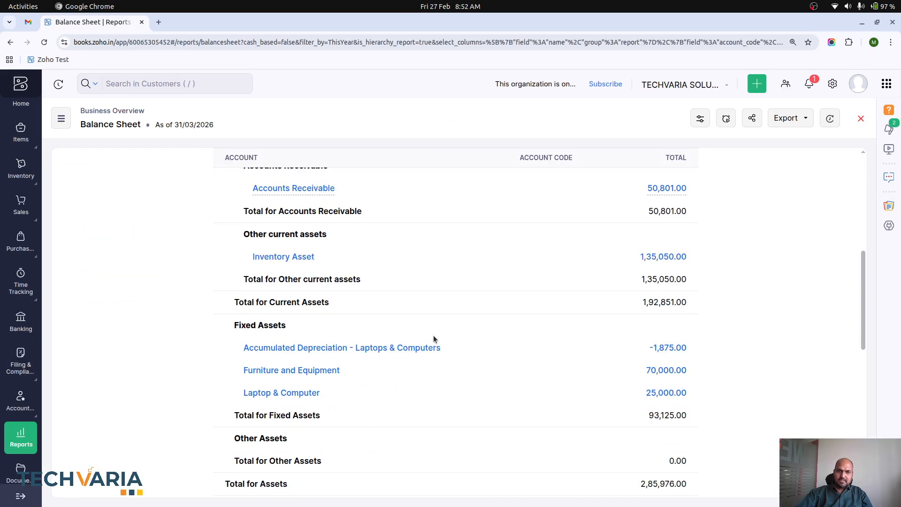
{"action": "left_click", "coordinate": [298, 394]}
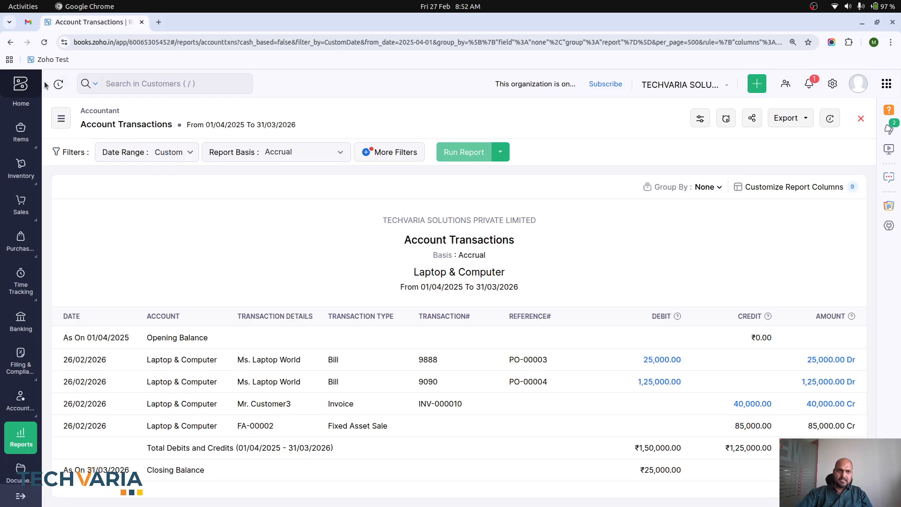
{"action": "left_click", "coordinate": [11, 42]}
Step: Review the Balance Sheet's liabilities and fixed assets, and view the transactions of Accumulated Depreciation - Laptops & Computers
{"action": "scroll", "coordinate": [385, 352], "scroll_direction": "down", "scroll_amount": 15}
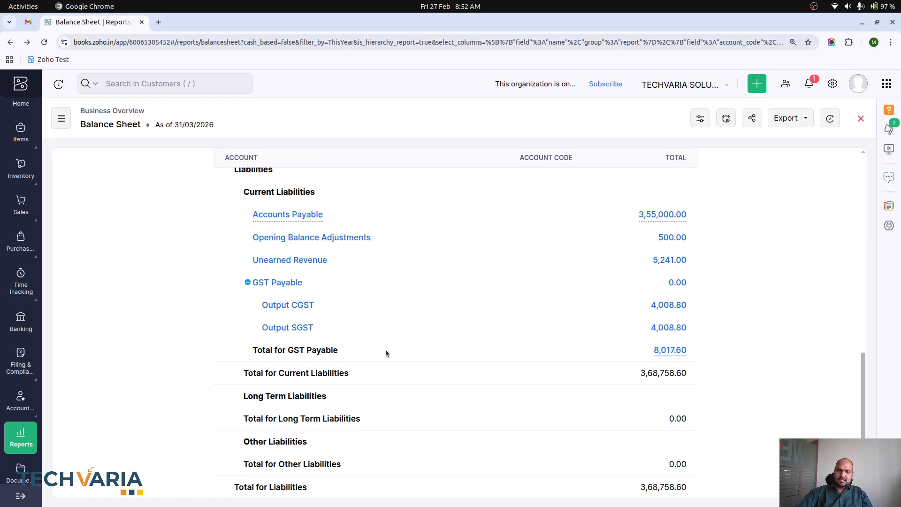
{"action": "scroll", "coordinate": [343, 375], "scroll_direction": "up", "scroll_amount": 5}
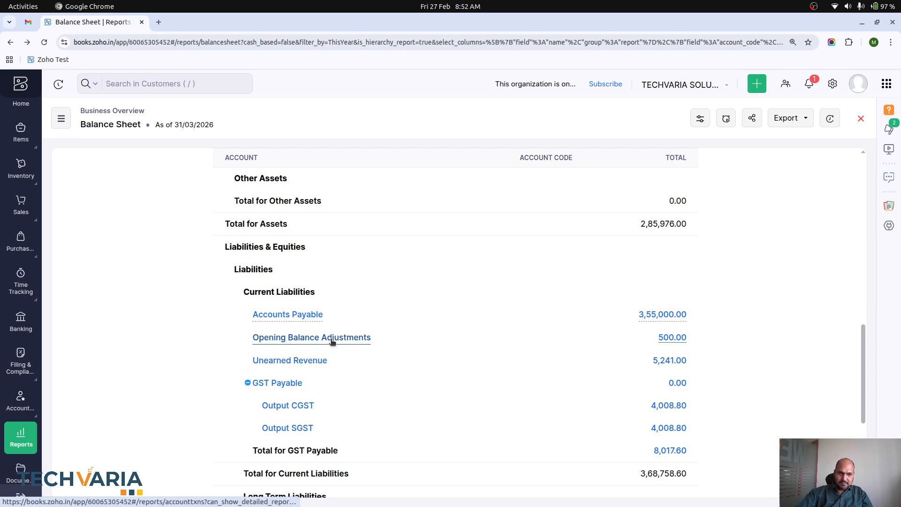
{"action": "scroll", "coordinate": [332, 341], "scroll_direction": "up", "scroll_amount": 5}
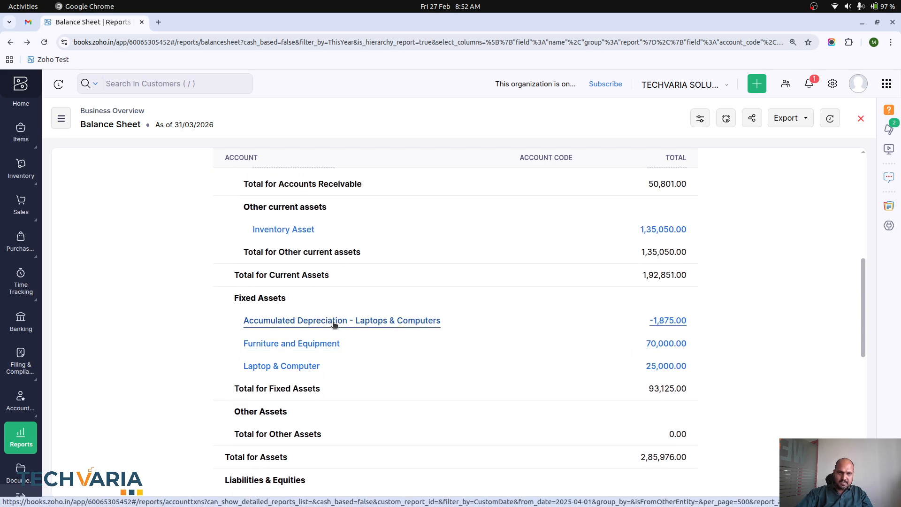
{"action": "left_click", "coordinate": [336, 322]}
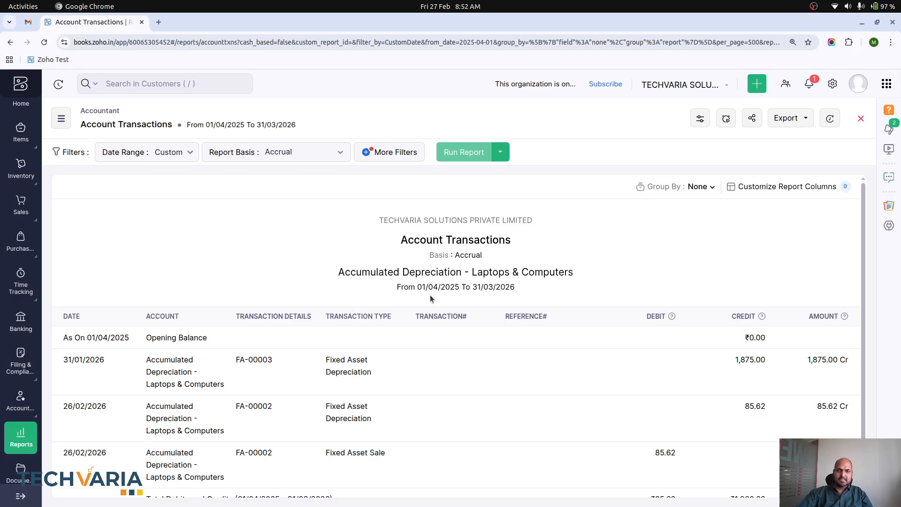
{"action": "scroll", "coordinate": [404, 331], "scroll_direction": "down", "scroll_amount": 1}
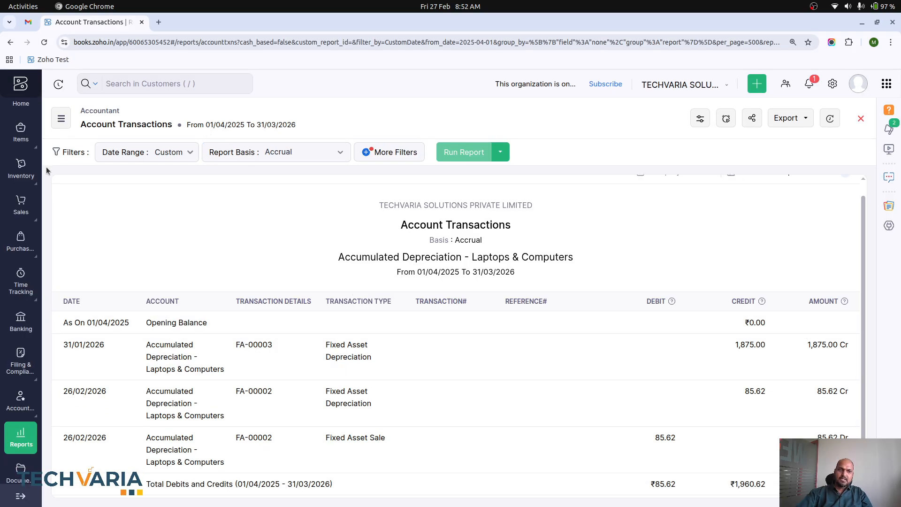
Step: Open the Profit and Loss report and view the account transactions behind Depreciation Expense - Laptops
{"action": "left_click", "coordinate": [11, 434]}
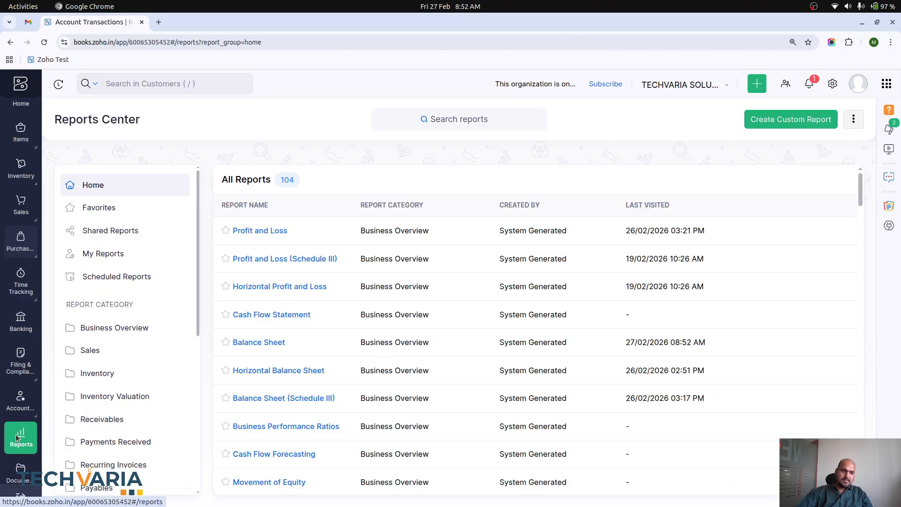
{"action": "left_click", "coordinate": [270, 231]}
{"action": "scroll", "coordinate": [360, 322], "scroll_direction": "down", "scroll_amount": 5}
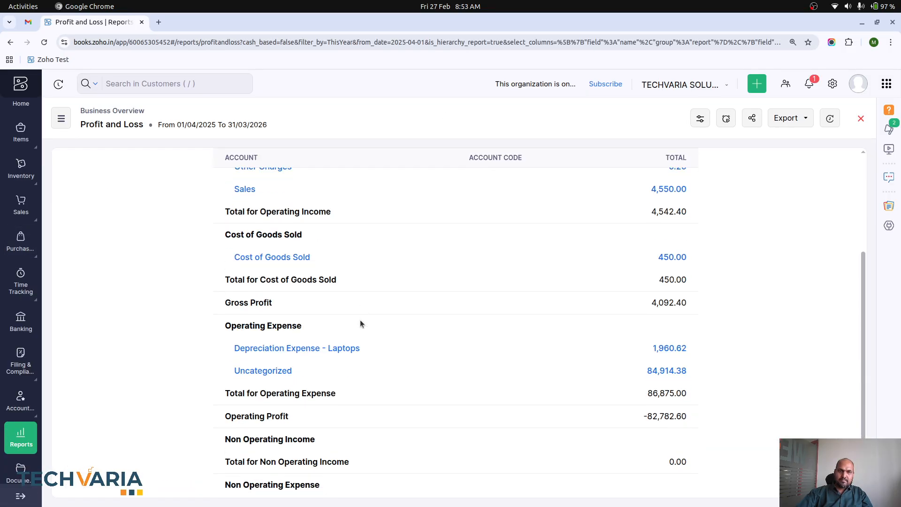
{"action": "left_click", "coordinate": [298, 349]}
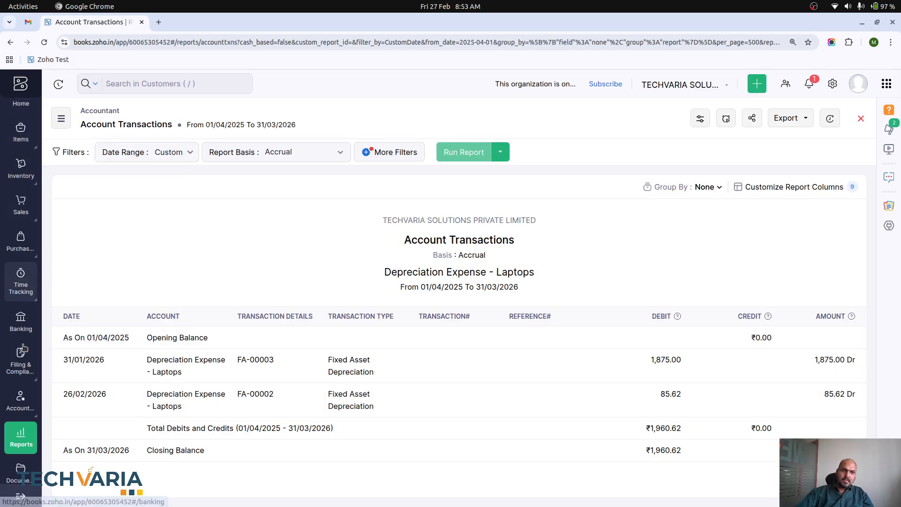
Step: Select Office Tables and Office Chairs in the fixed assets list and mark the Office Tables asset as active
{"action": "mouse_move", "coordinate": [19, 404]}
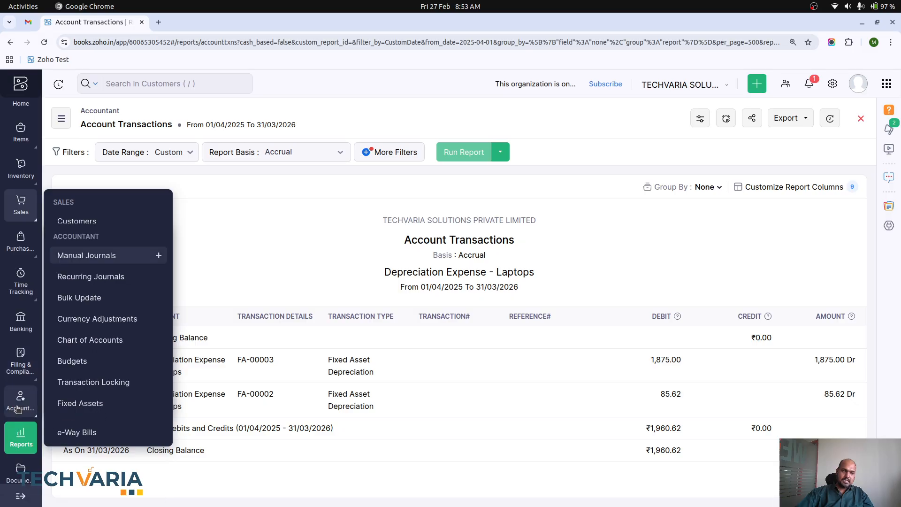
{"action": "left_click", "coordinate": [76, 405]}
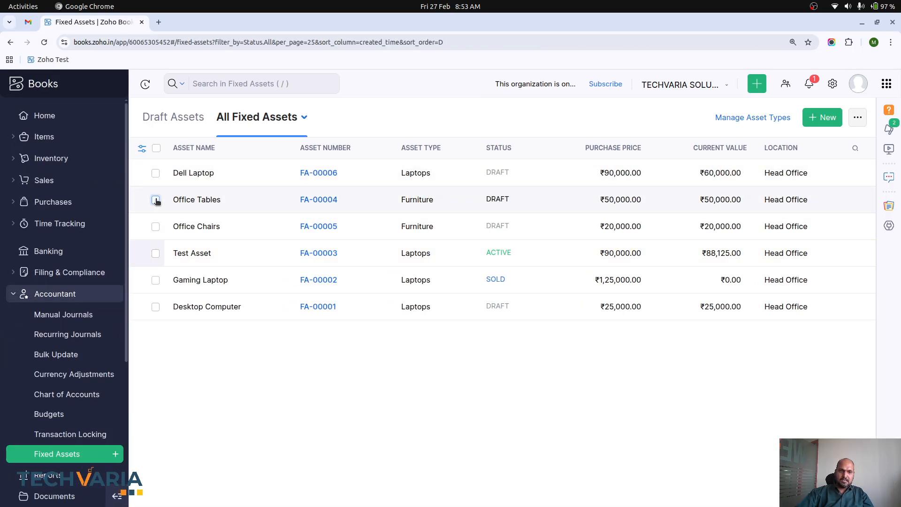
{"action": "left_click", "coordinate": [156, 201]}
{"action": "left_click", "coordinate": [145, 224]}
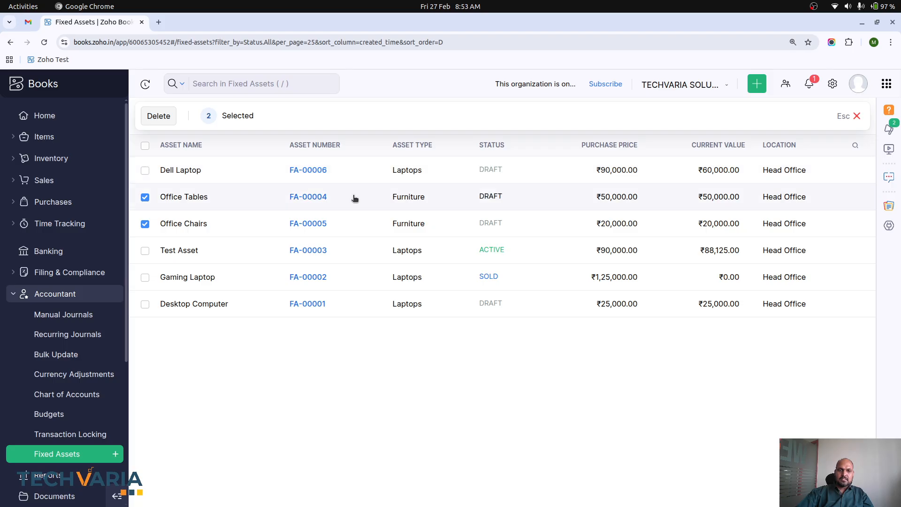
{"action": "left_click", "coordinate": [318, 197]}
{"action": "left_click", "coordinate": [468, 152]}
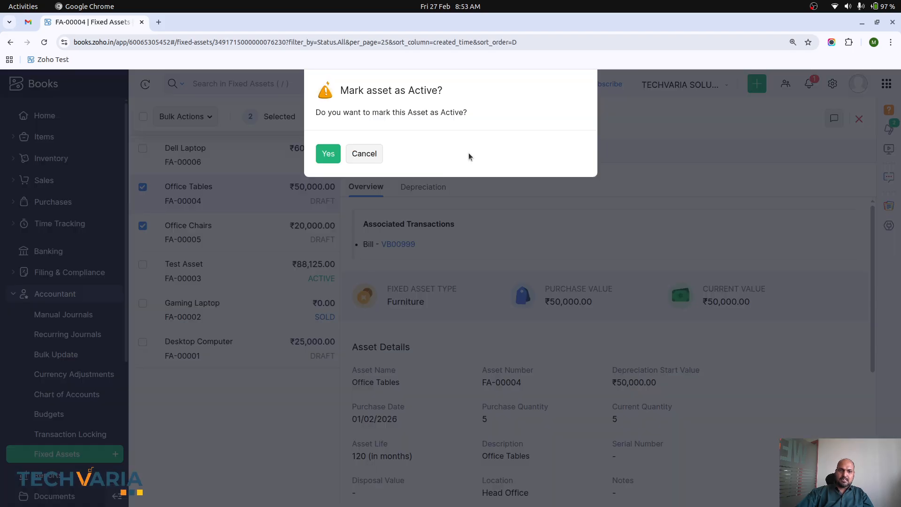
{"action": "left_click", "coordinate": [328, 154]}
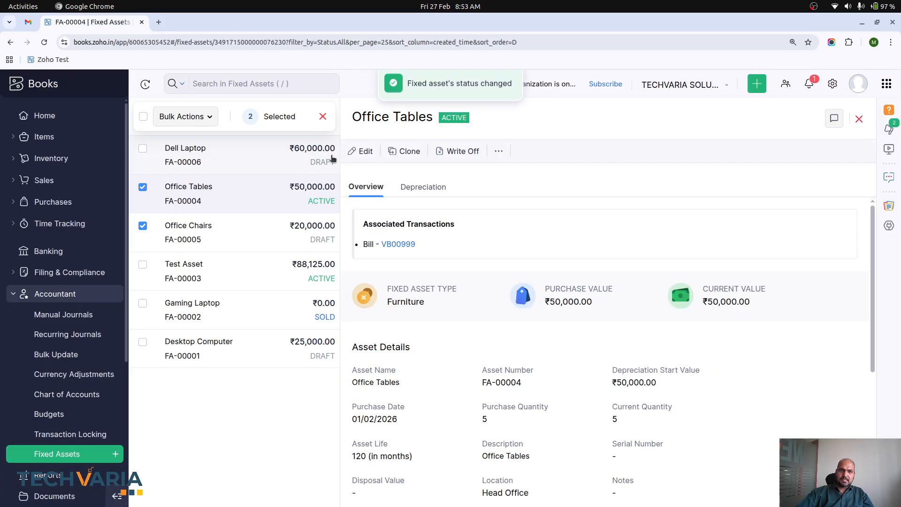
Step: Open the Office Chairs asset and mark it as active
{"action": "left_click", "coordinate": [307, 242]}
{"action": "left_click", "coordinate": [464, 151]}
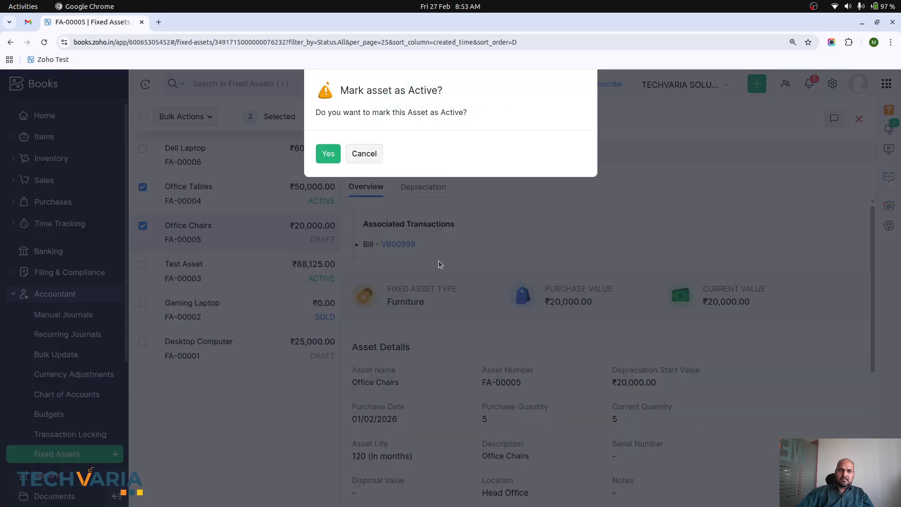
{"action": "left_click", "coordinate": [324, 161]}
Step: Review the depreciation forecast of Office Chairs and return to the asset's overview
{"action": "left_click", "coordinate": [423, 187]}
{"action": "scroll", "coordinate": [484, 275], "scroll_direction": "down", "scroll_amount": 5}
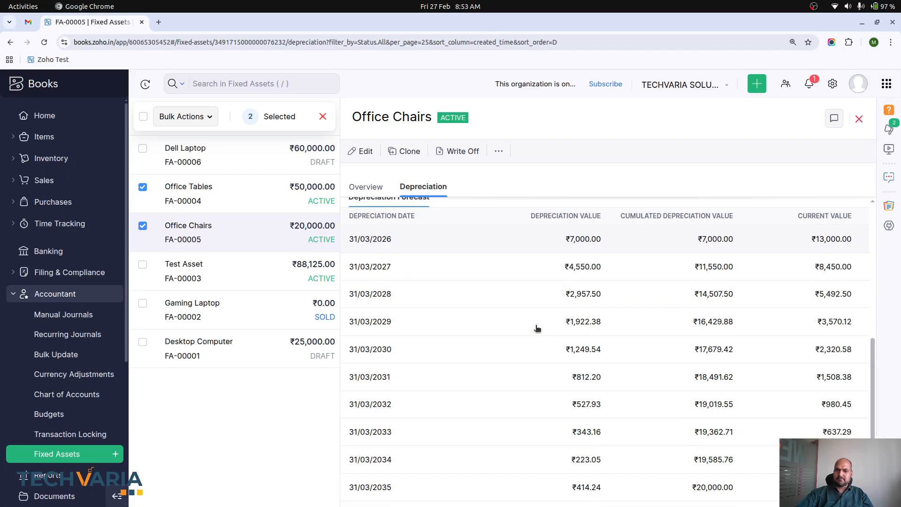
{"action": "scroll", "coordinate": [538, 329], "scroll_direction": "up", "scroll_amount": 5}
{"action": "left_click", "coordinate": [368, 186]}
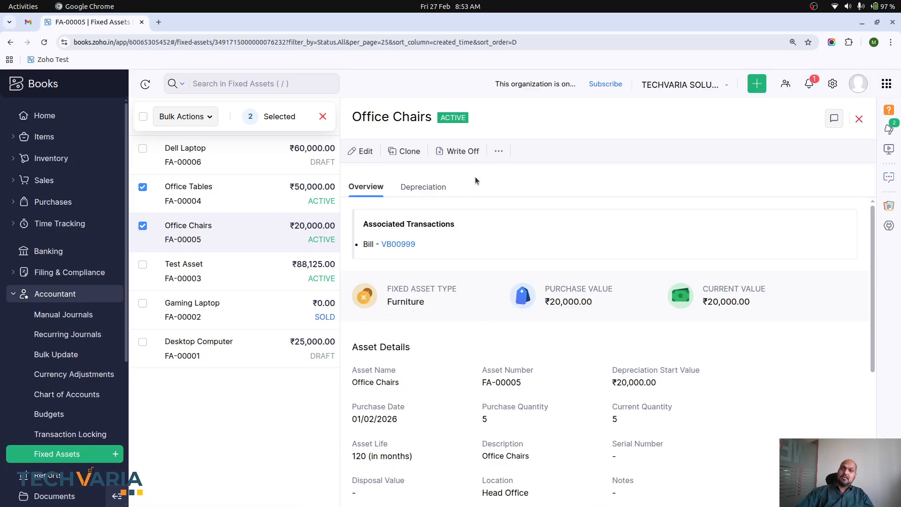
Step: Examine the Write Off form for Office Chairs, including the expense account choices, and close it without writing off the asset
{"action": "left_click", "coordinate": [463, 151]}
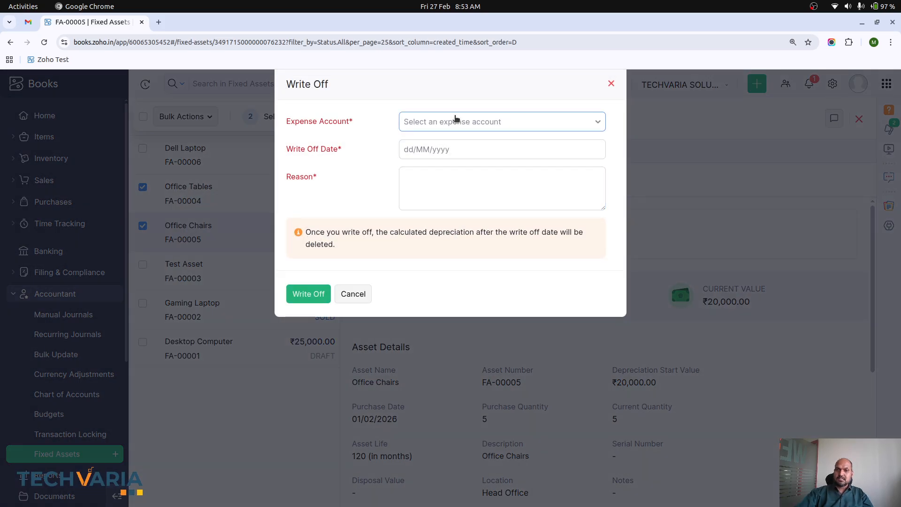
{"action": "left_click", "coordinate": [458, 121]}
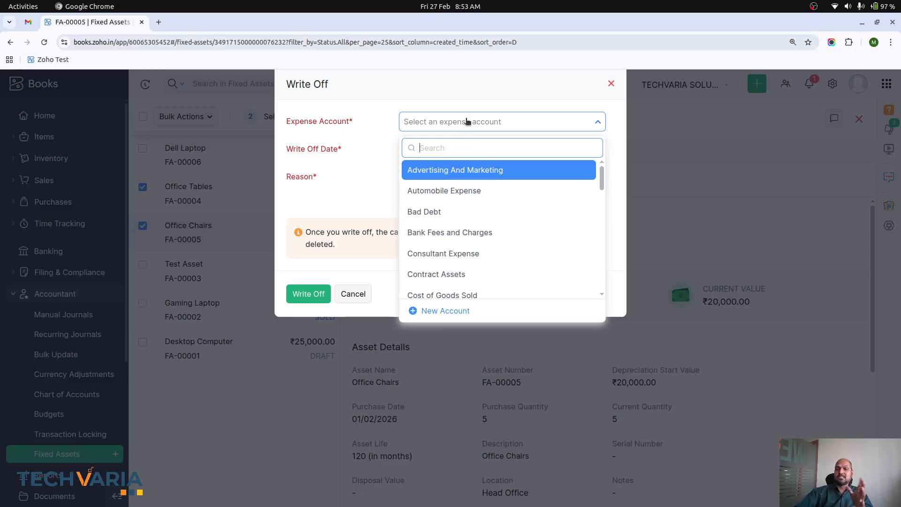
{"action": "left_click", "coordinate": [467, 122]}
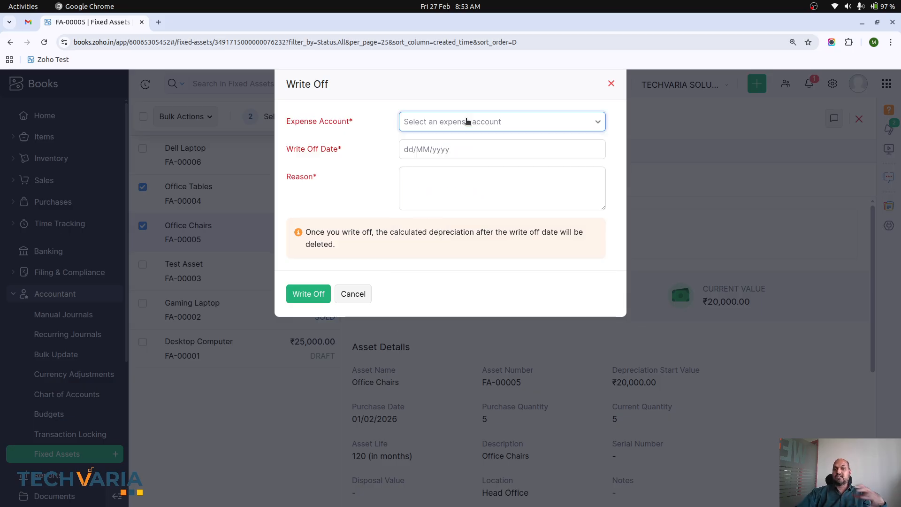
{"action": "left_click", "coordinate": [610, 84]}
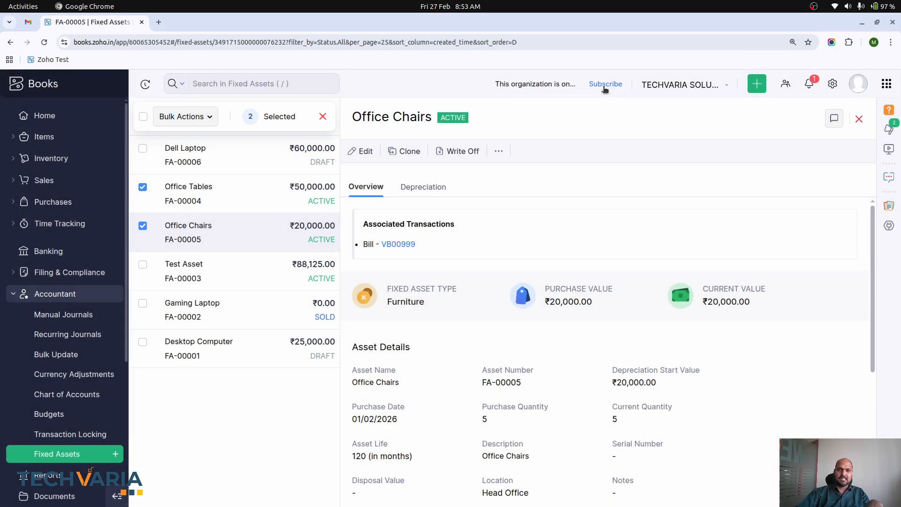
Step: Examine the Sell Asset form for Office Chairs, checking the invoice, line item and gain/loss account choices, and cancel it
{"action": "left_click", "coordinate": [500, 150]}
{"action": "left_click", "coordinate": [509, 174]}
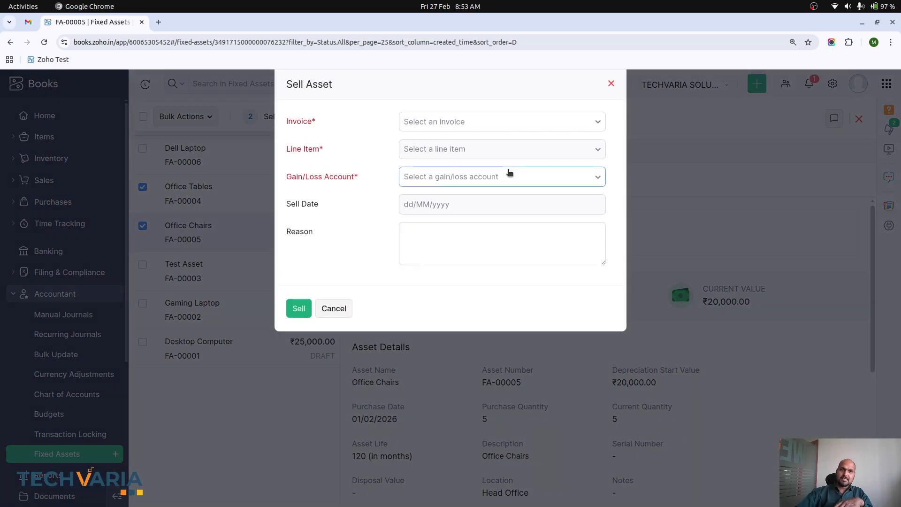
{"action": "left_click", "coordinate": [488, 123]}
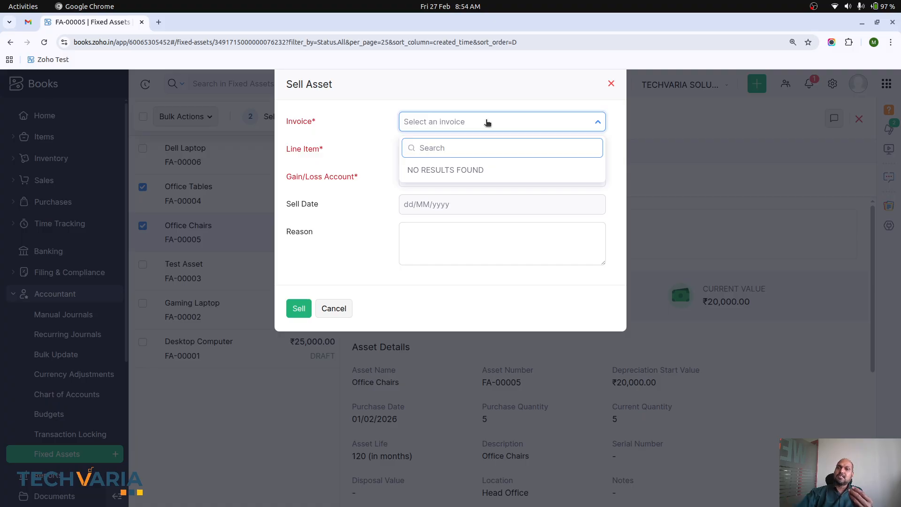
{"action": "left_click", "coordinate": [488, 123]}
{"action": "left_click", "coordinate": [481, 150]}
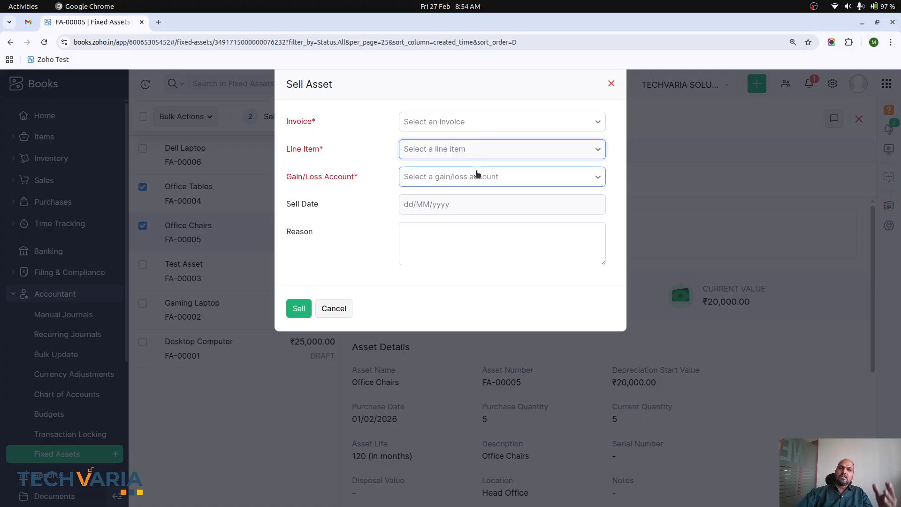
{"action": "left_click", "coordinate": [479, 179]}
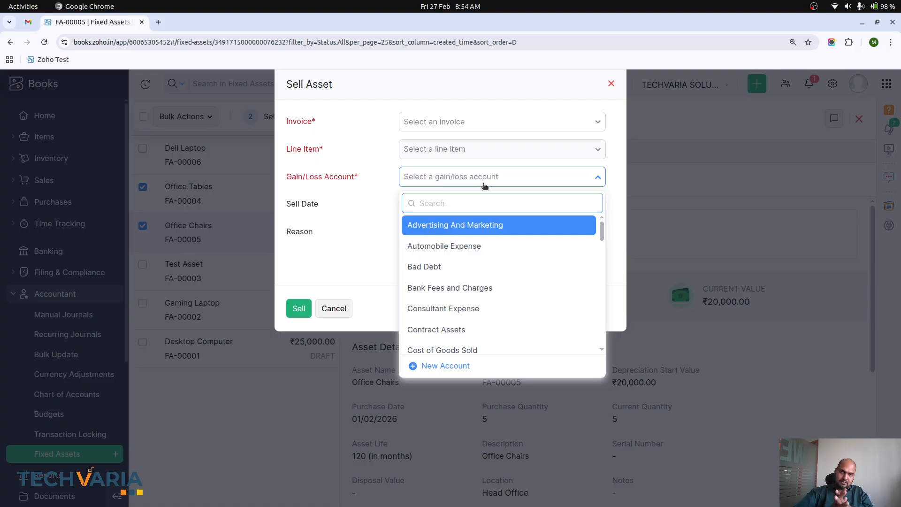
{"action": "left_click", "coordinate": [485, 186]}
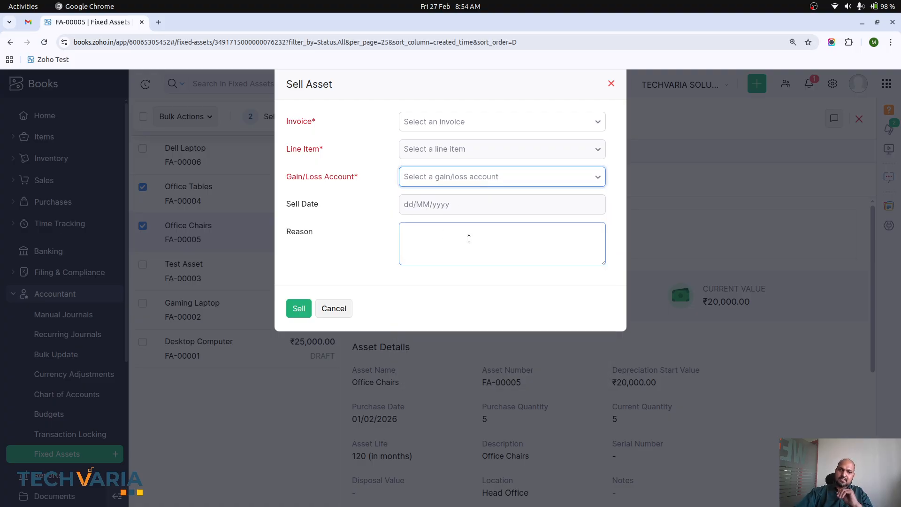
{"action": "left_click", "coordinate": [337, 312]}
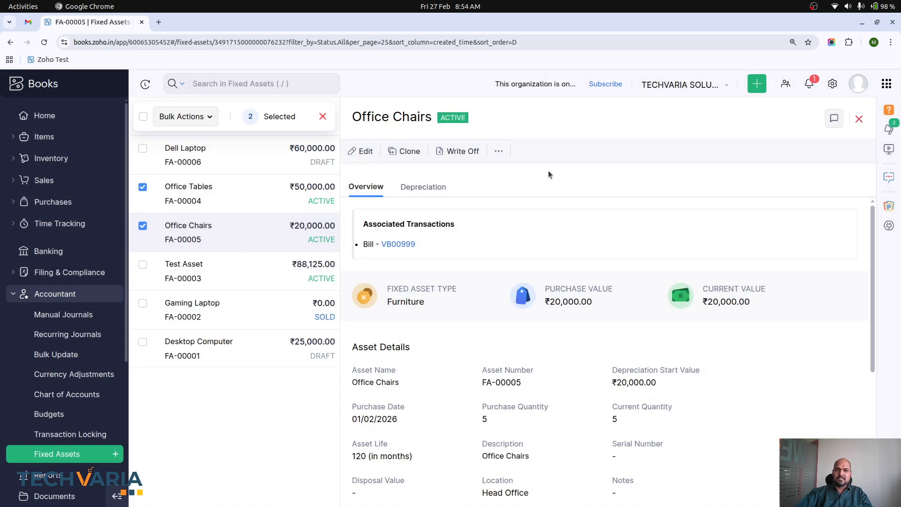